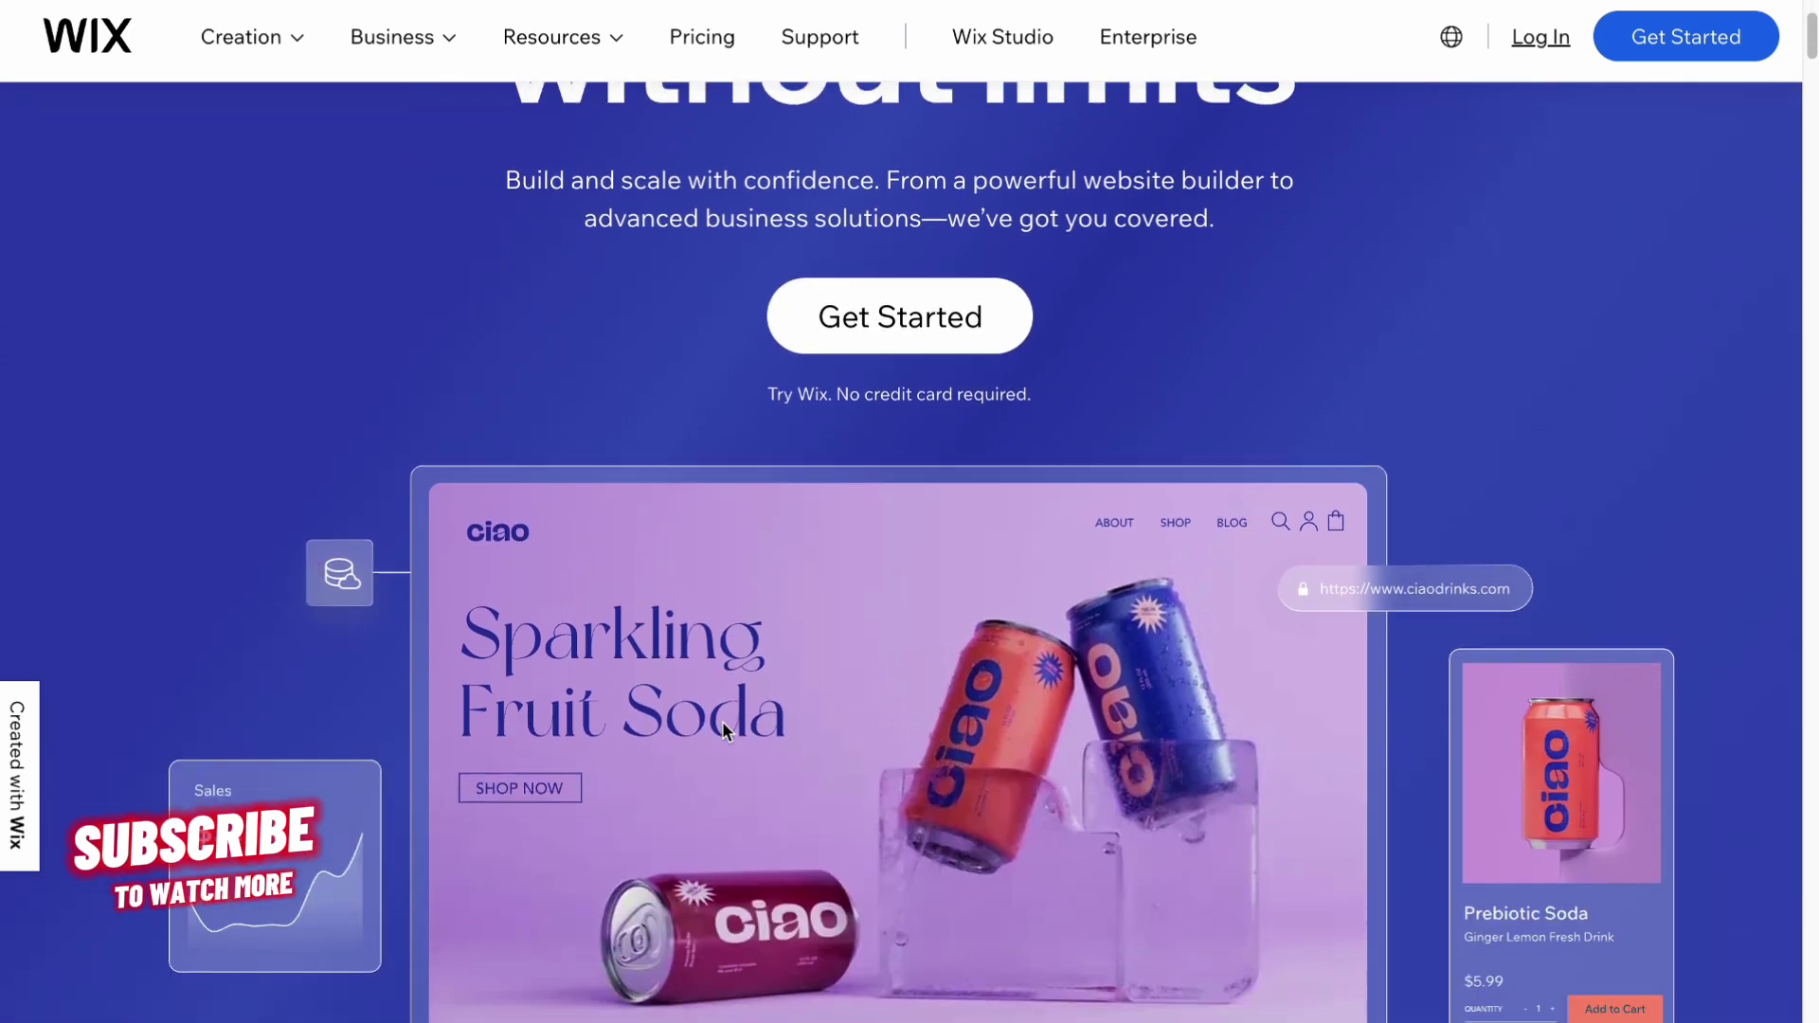
- Start creating a new site and set its website type to Art Portfolio
scroll(726, 732, up, 7)
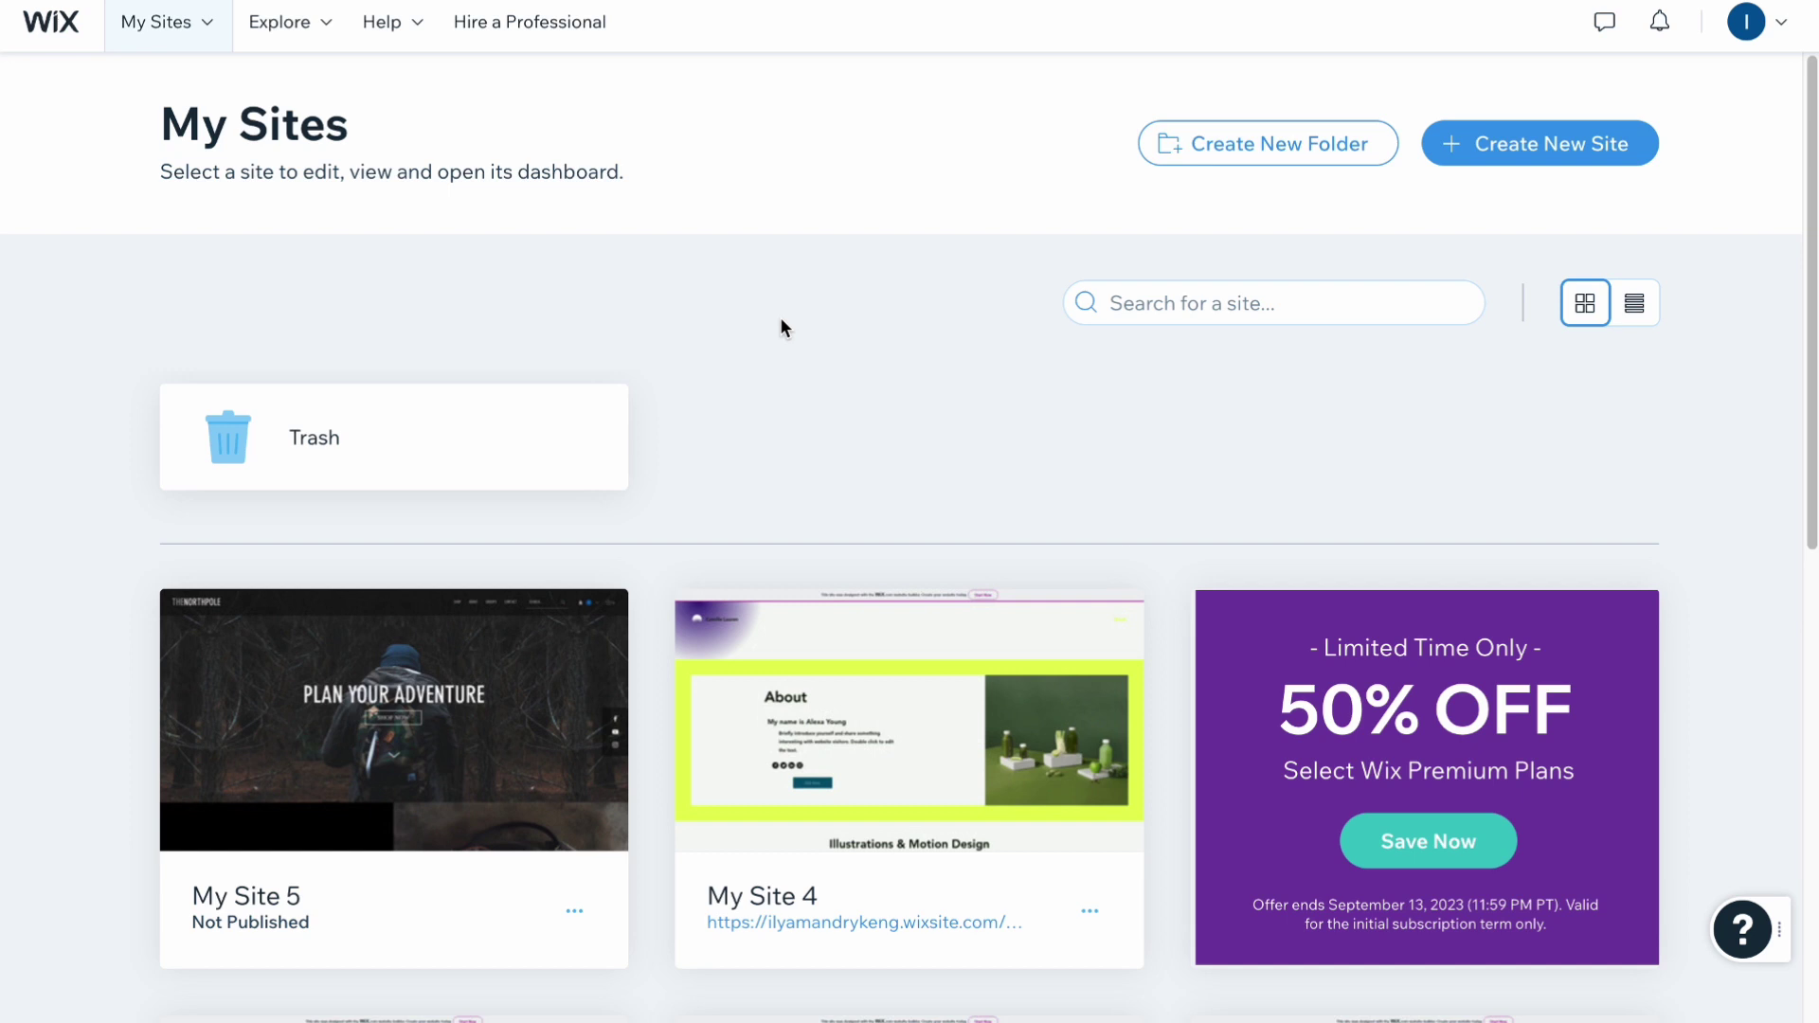
click(1585, 153)
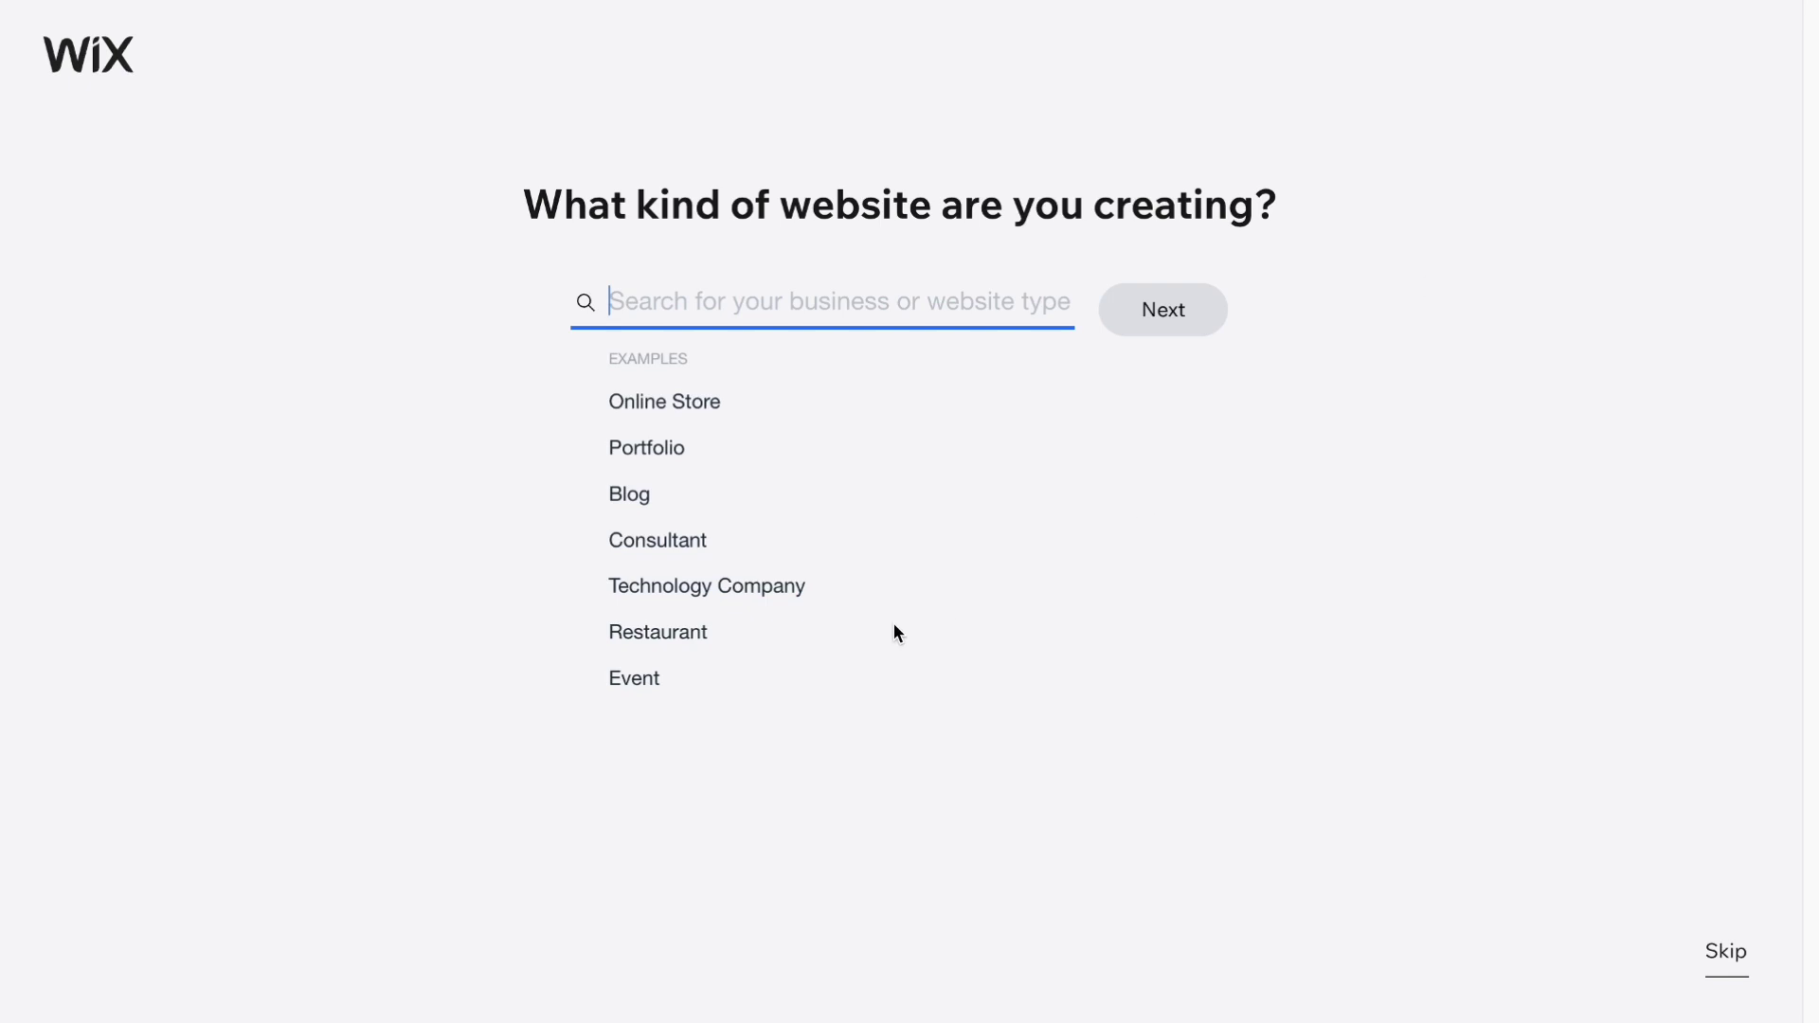
click(645, 451)
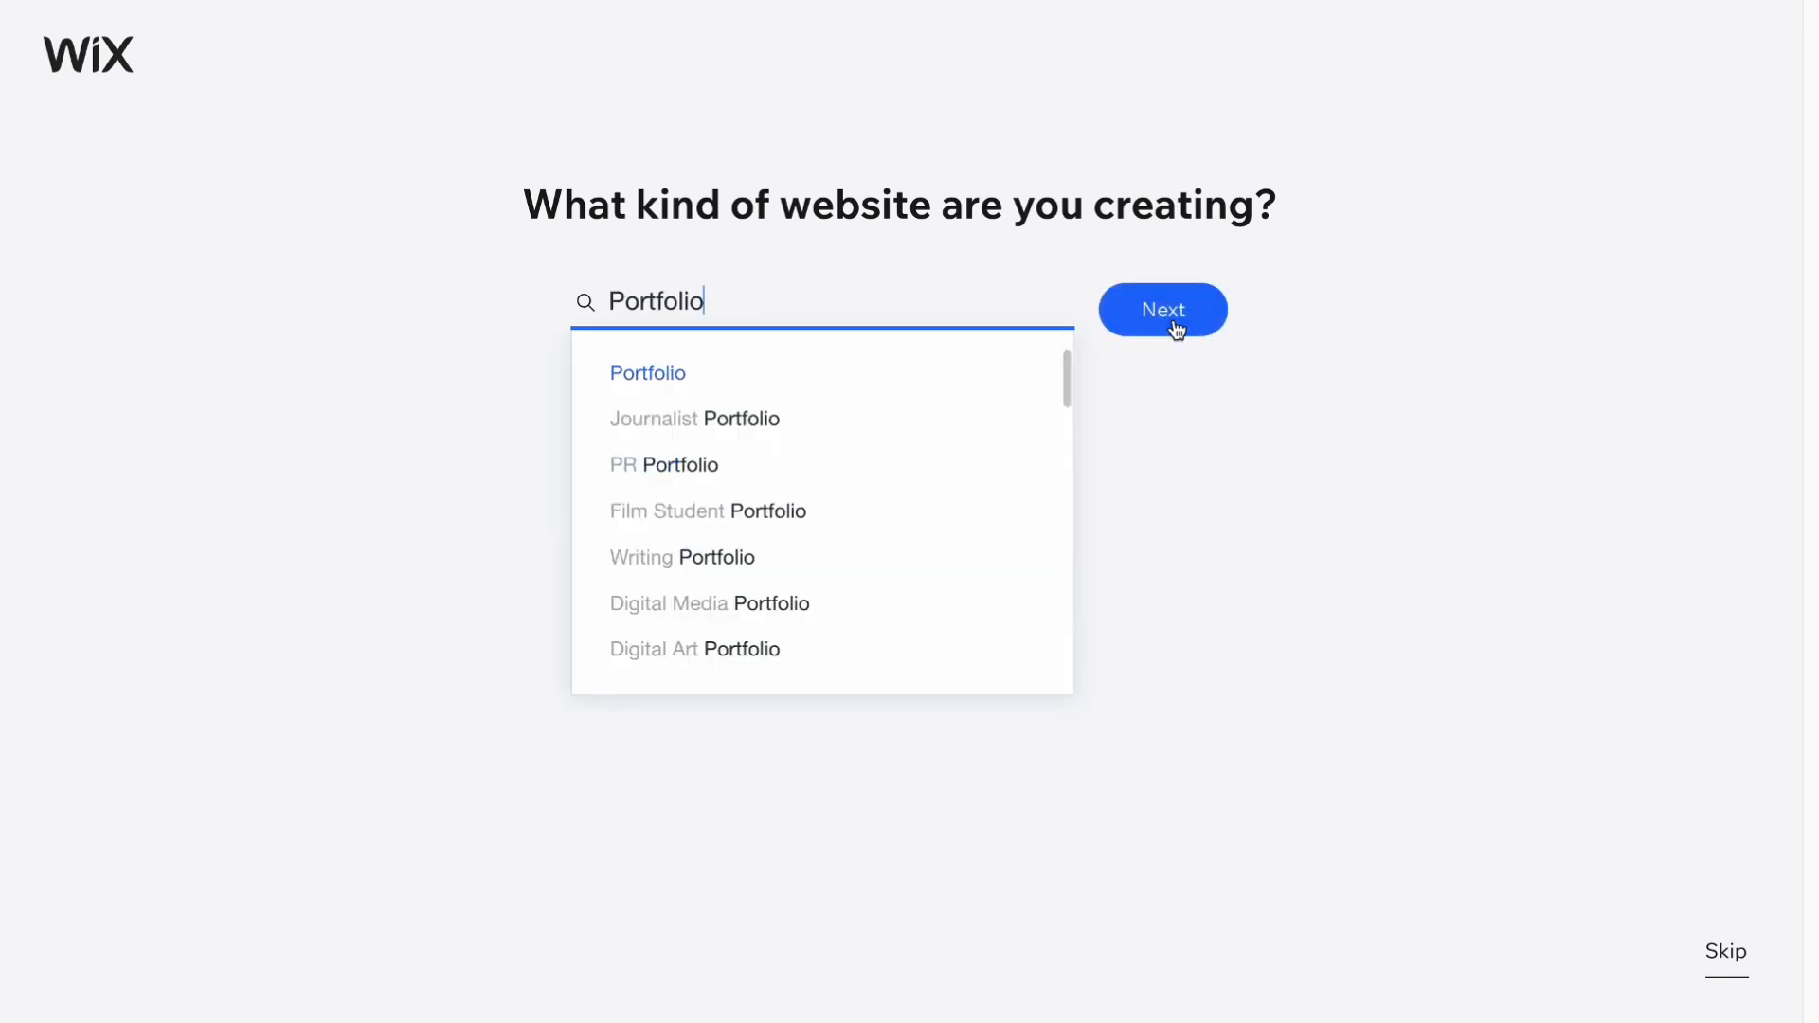
scroll(694, 556, down, 2)
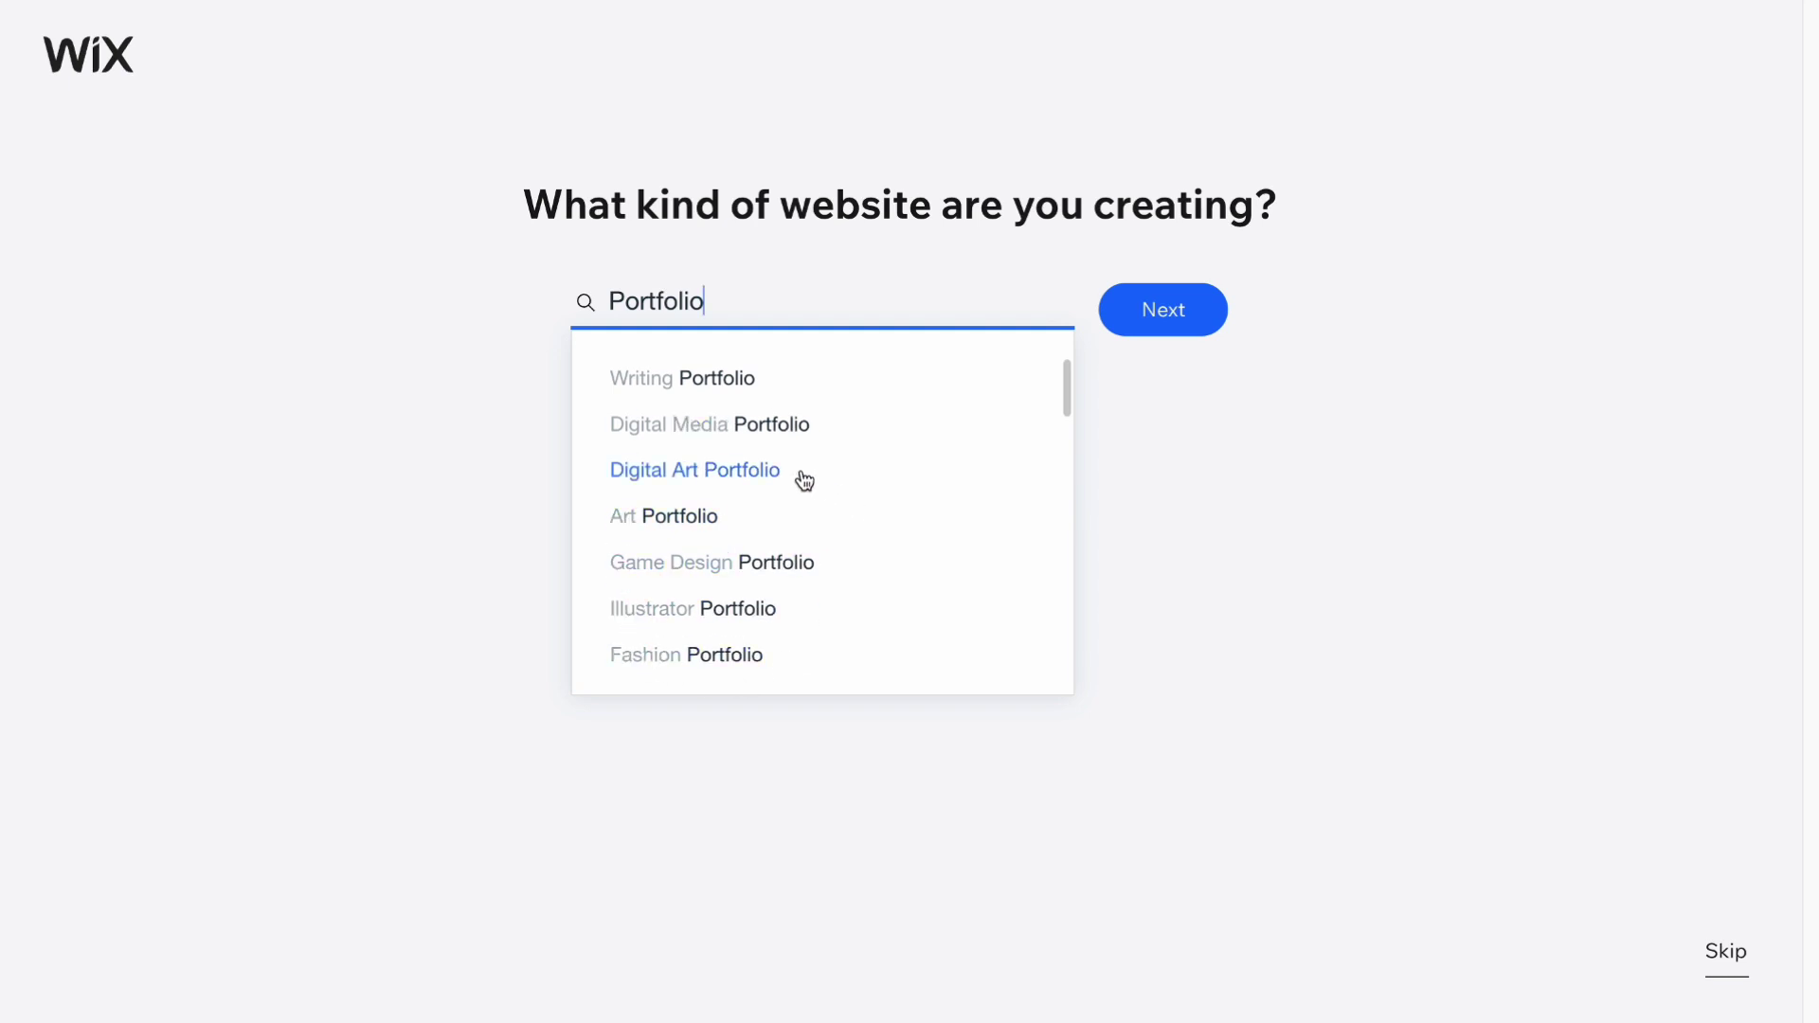
click(660, 527)
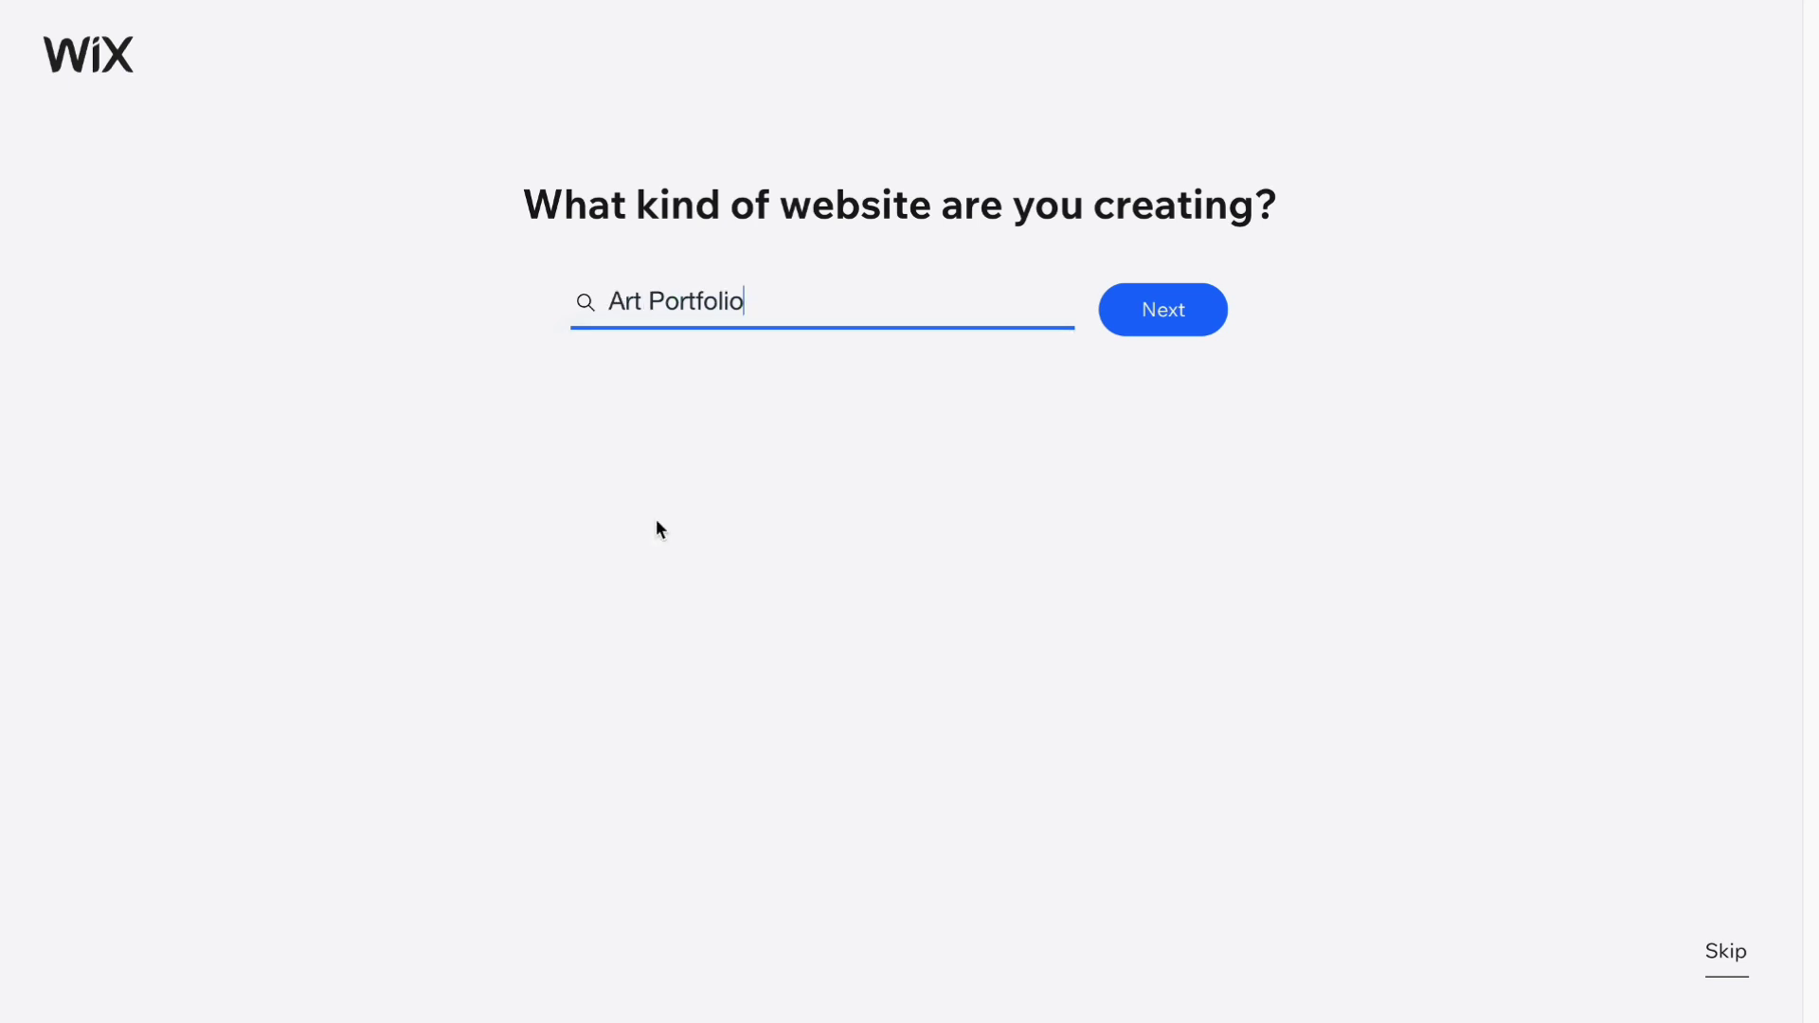
click(1170, 312)
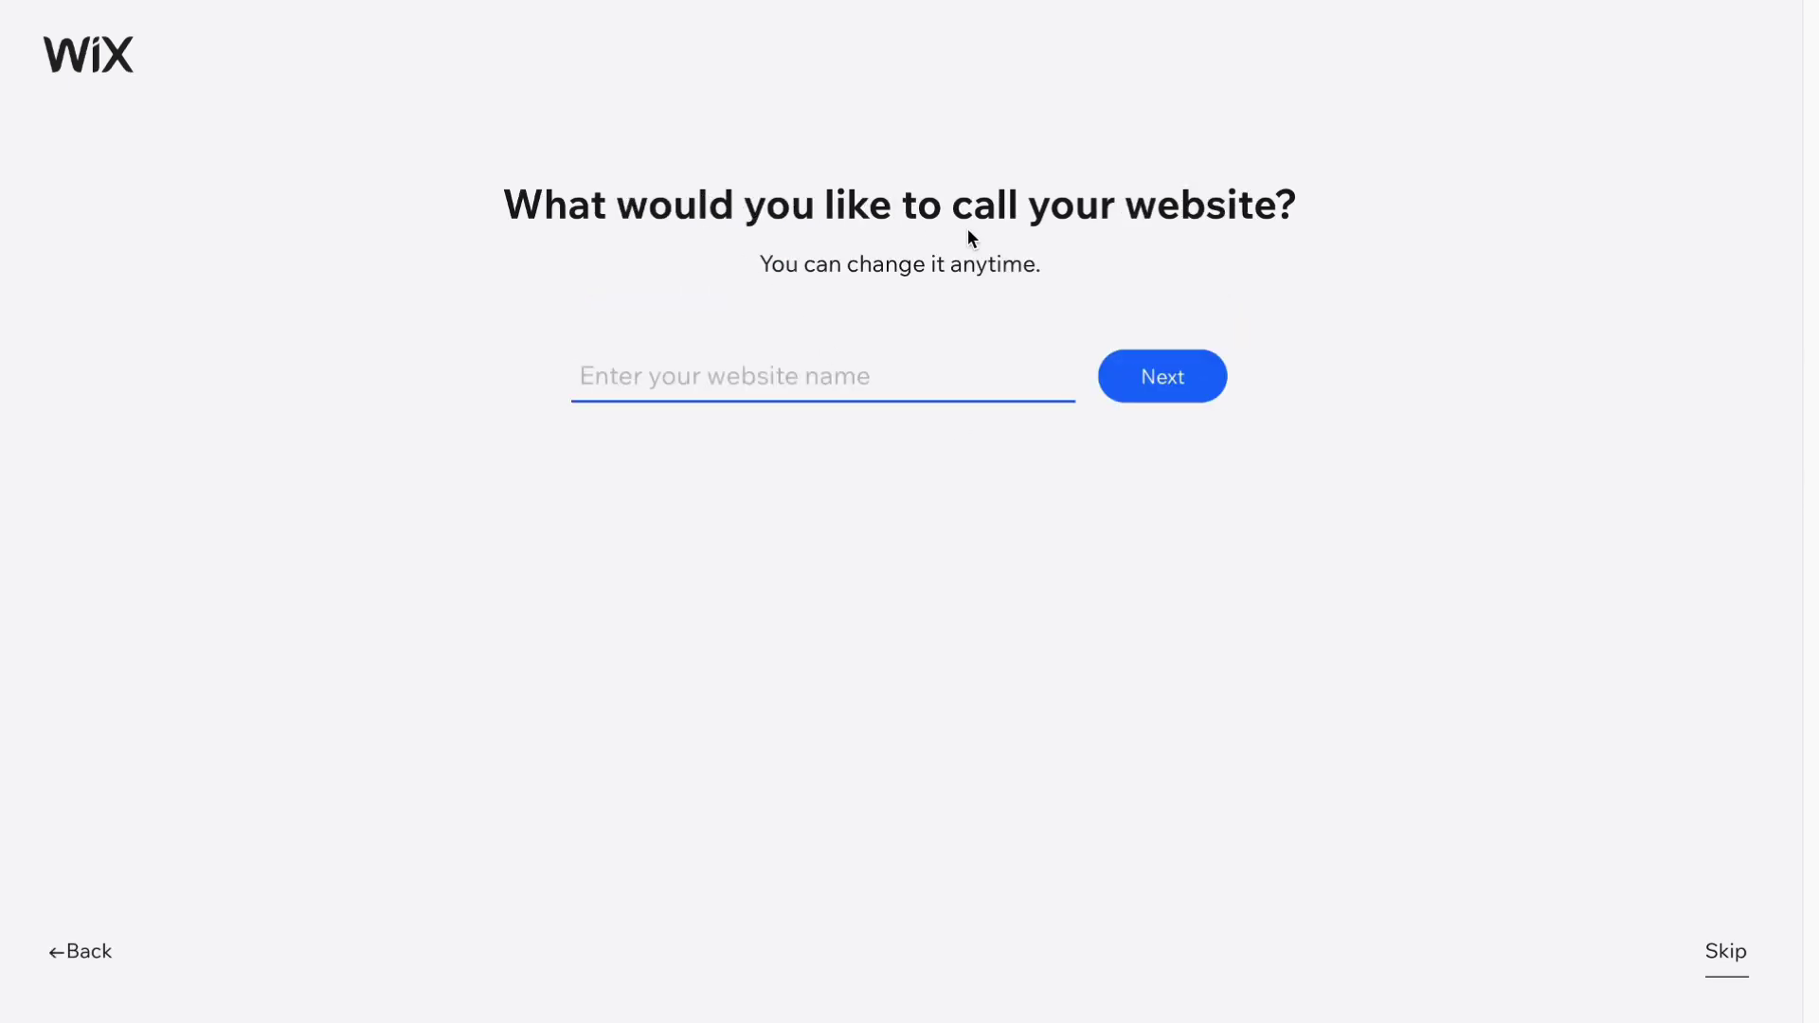
- Name the website w1 and choose to begin designing it with a template
text(w1)
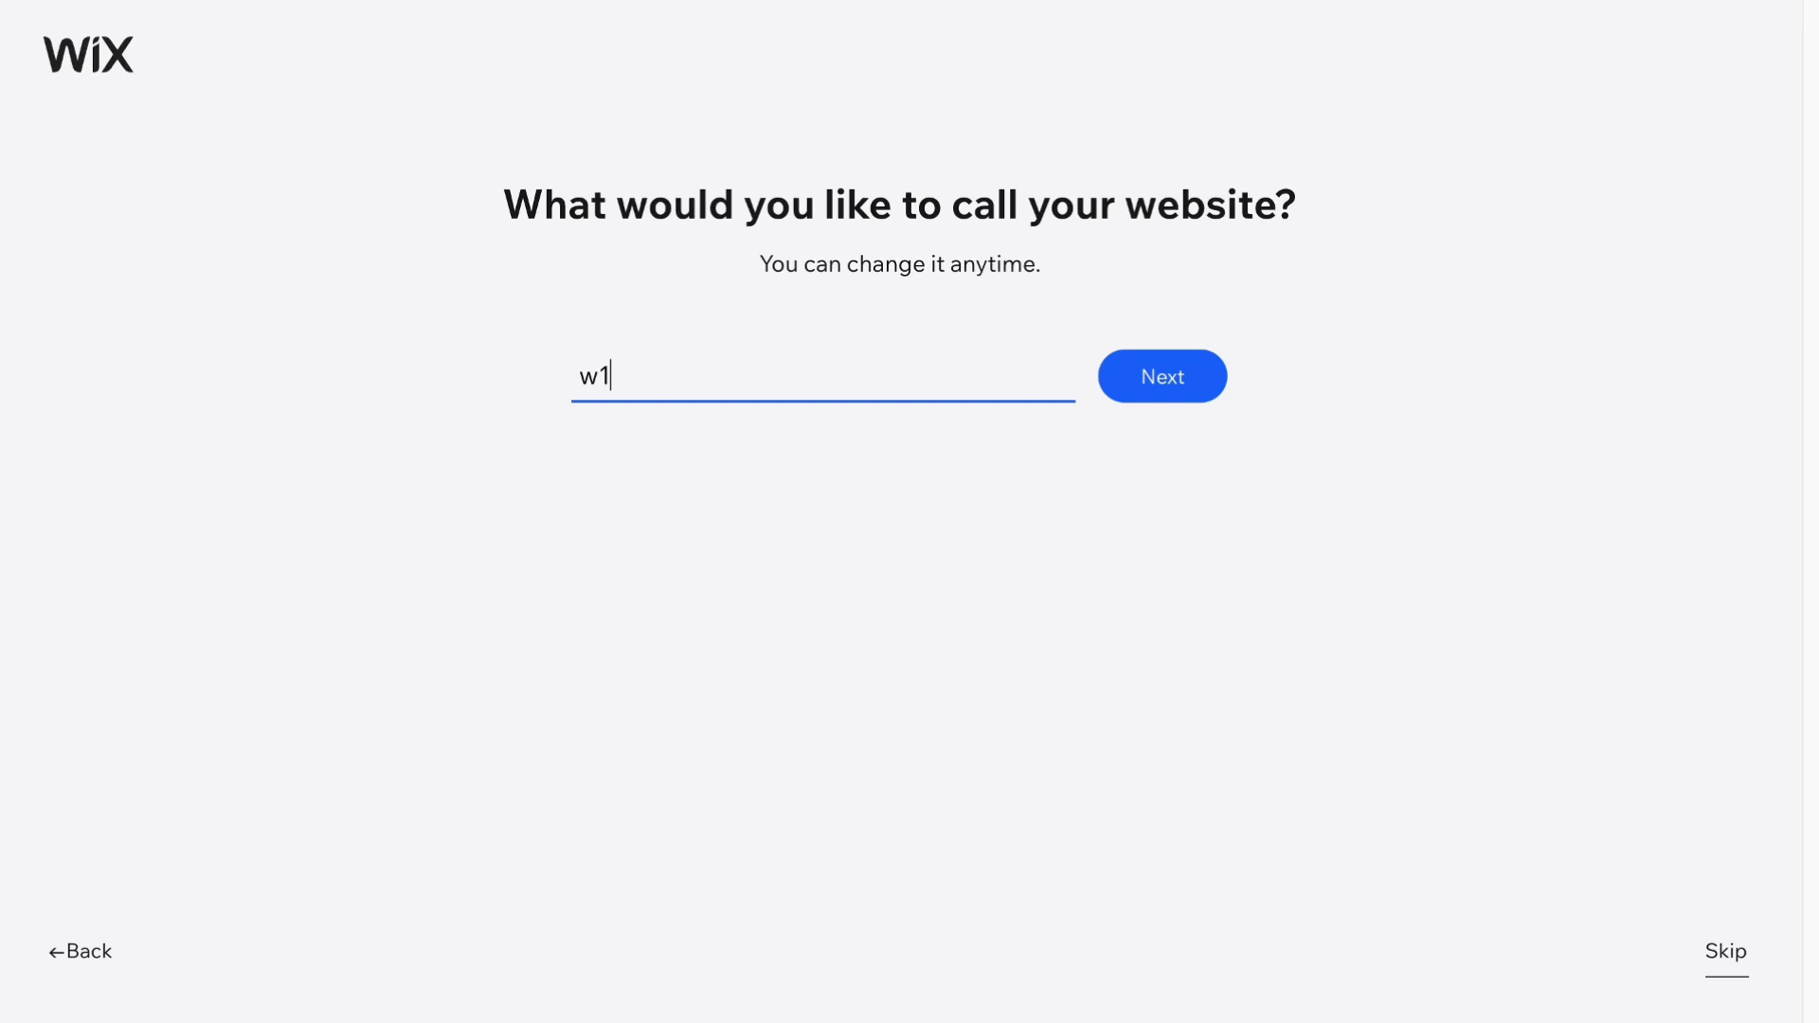
click(1192, 383)
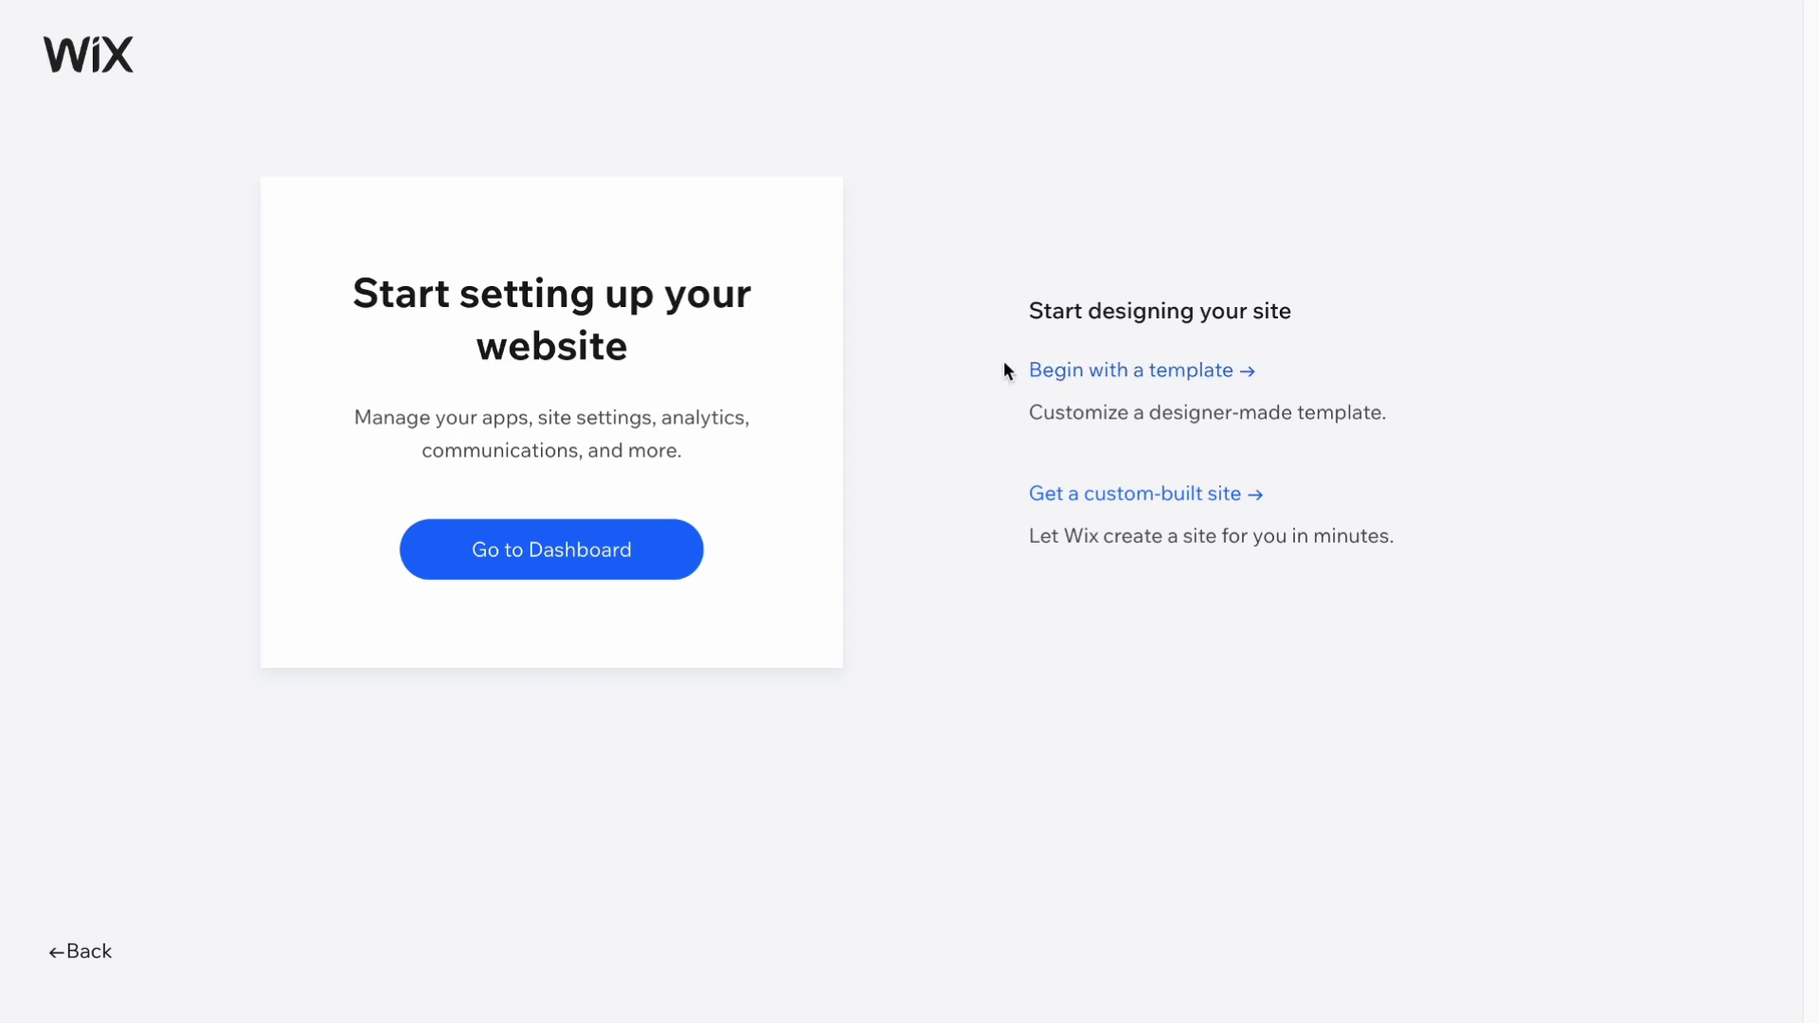
click(1164, 377)
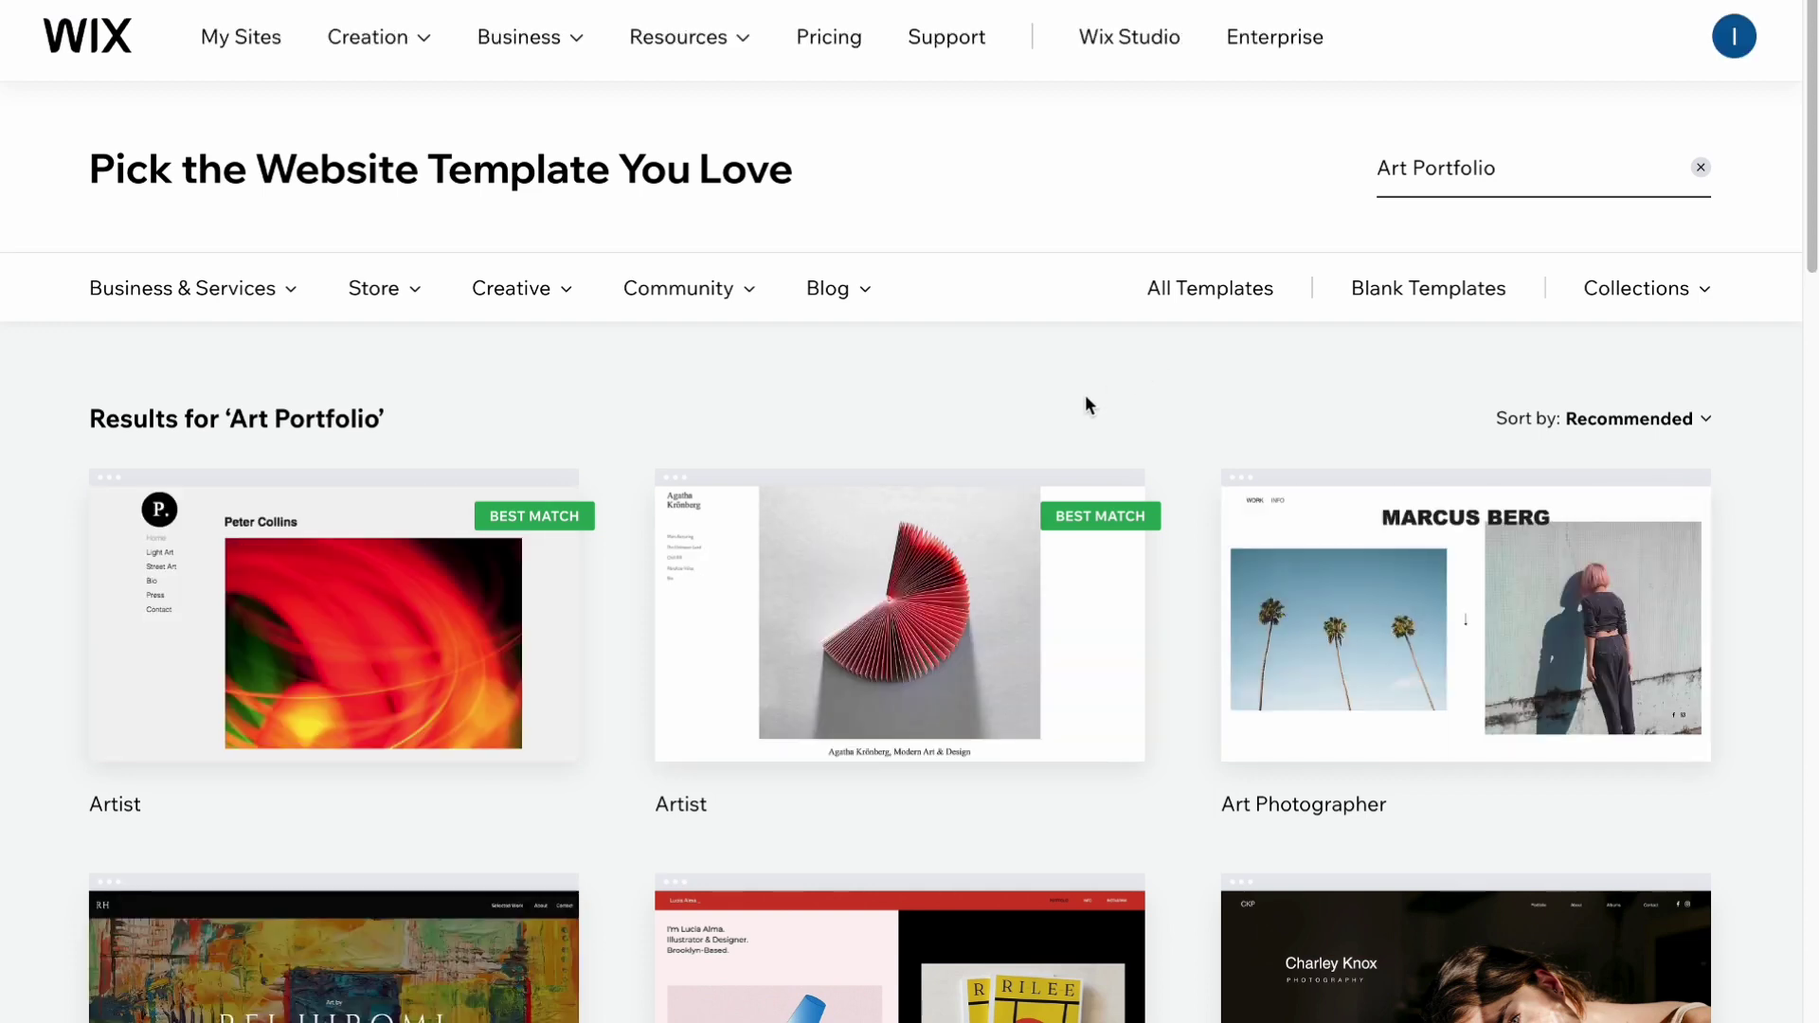
- Browse the first page of Art Portfolio template results to compare the available designs
scroll(1084, 394, down, 2)
scroll(1084, 395, down, 3)
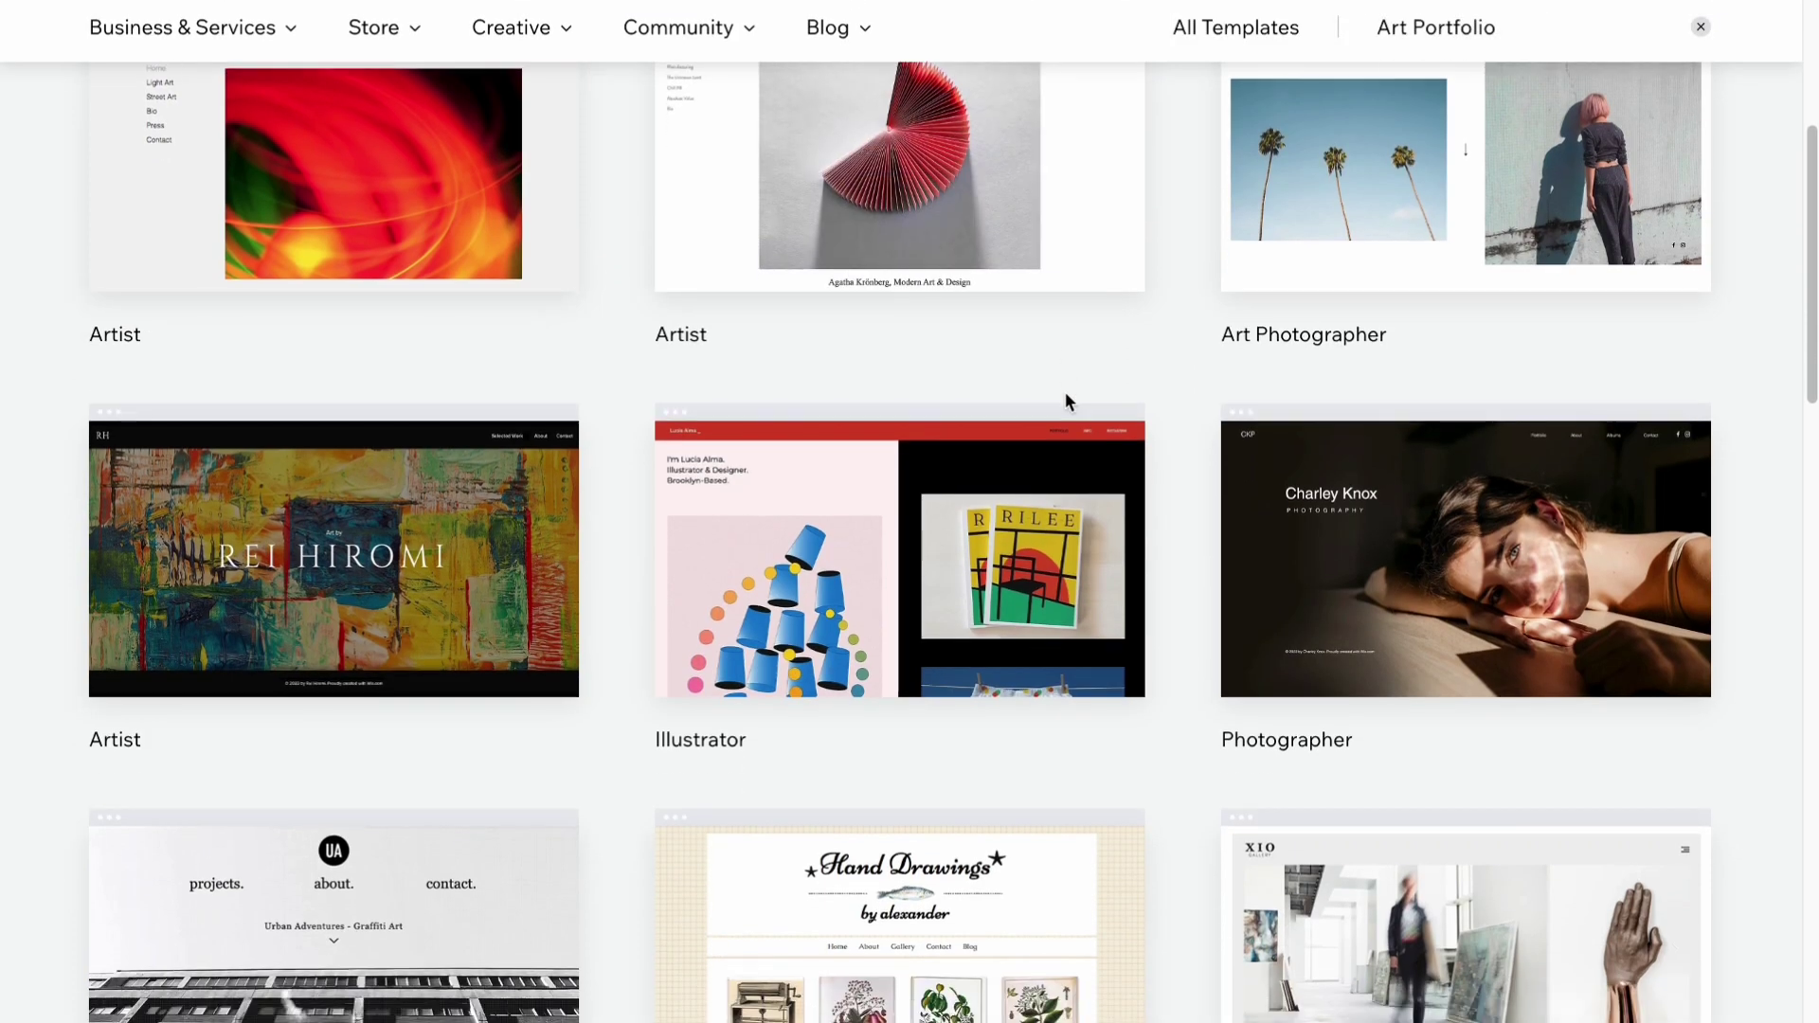
scroll(1067, 395, down, 10)
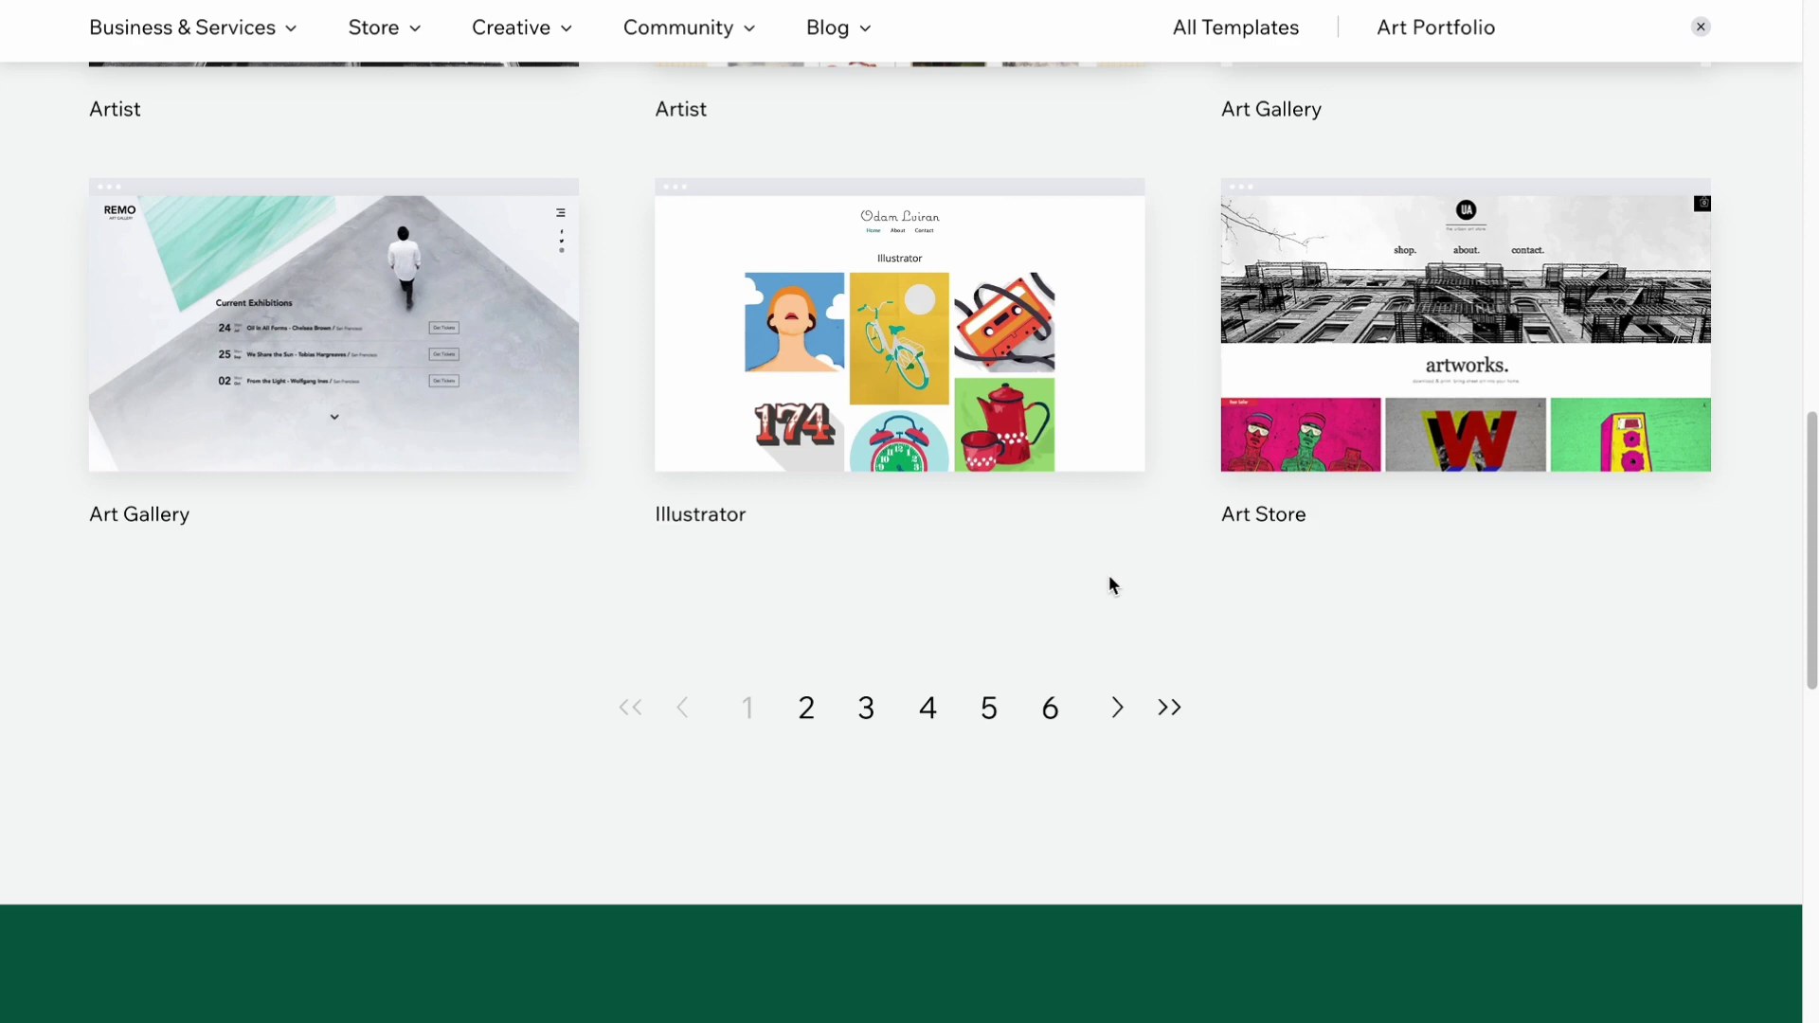
scroll(1110, 583, up, 15)
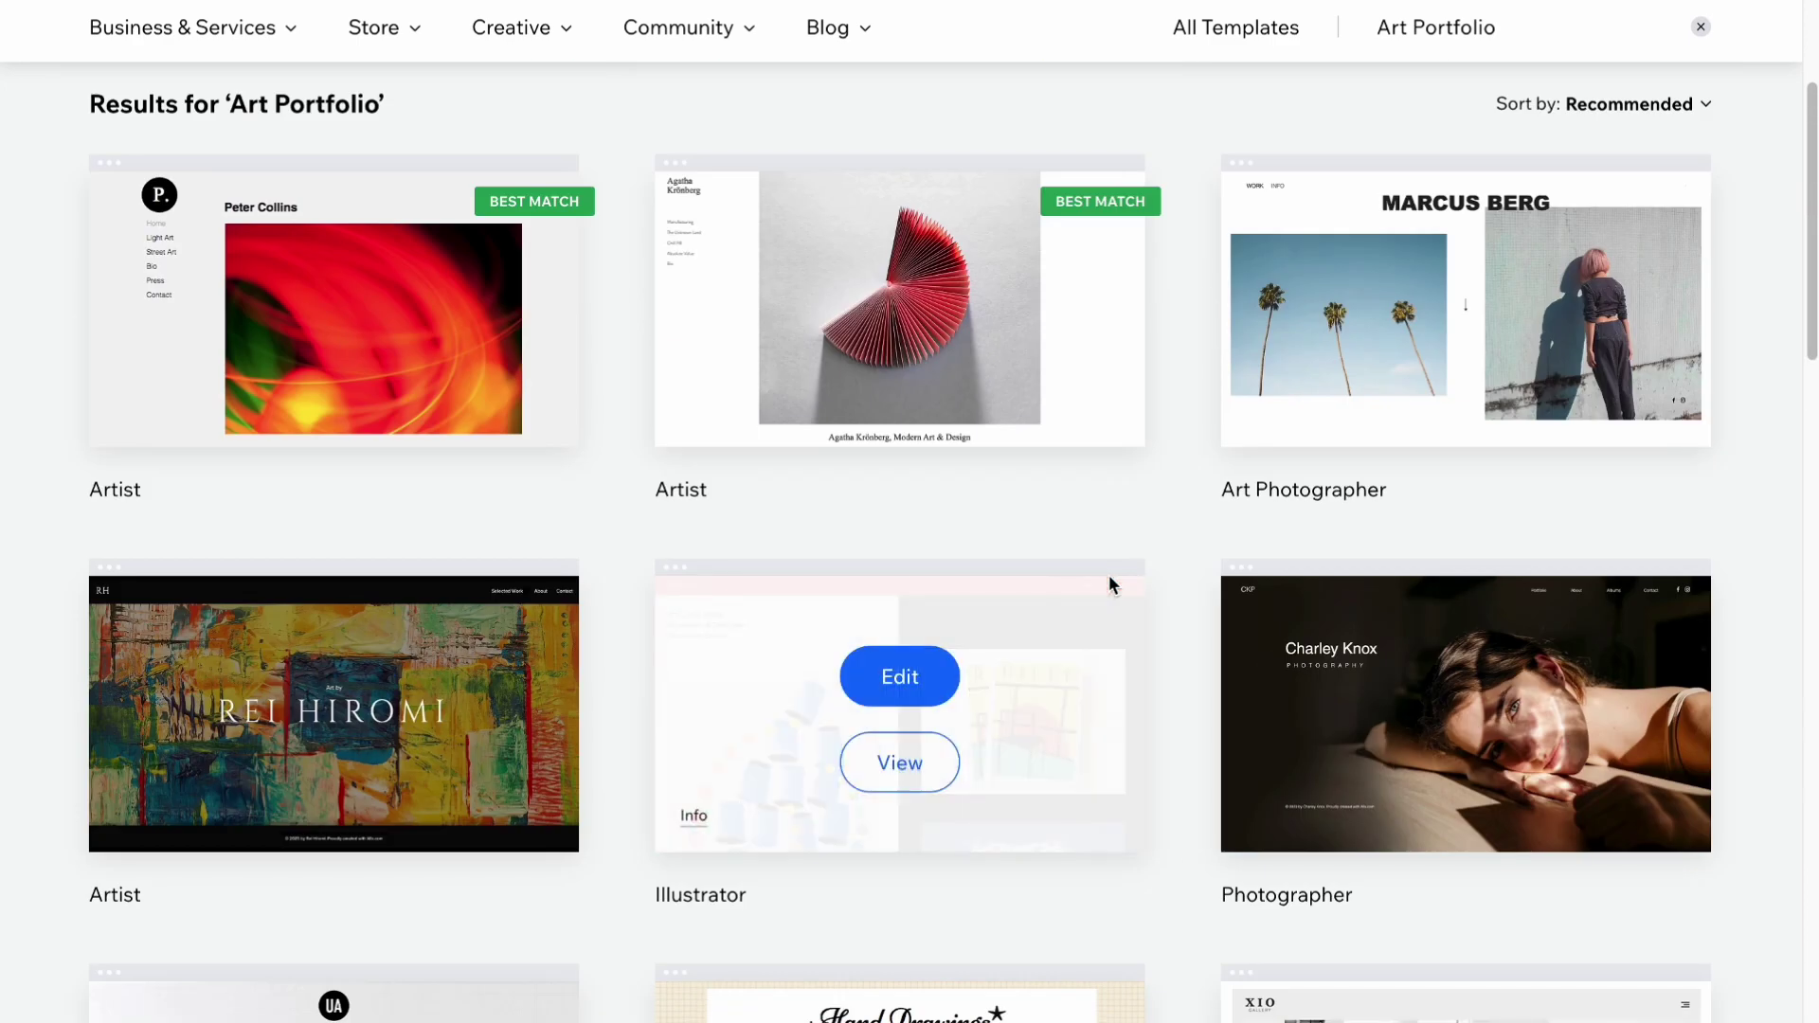
scroll(1109, 576, down, 14)
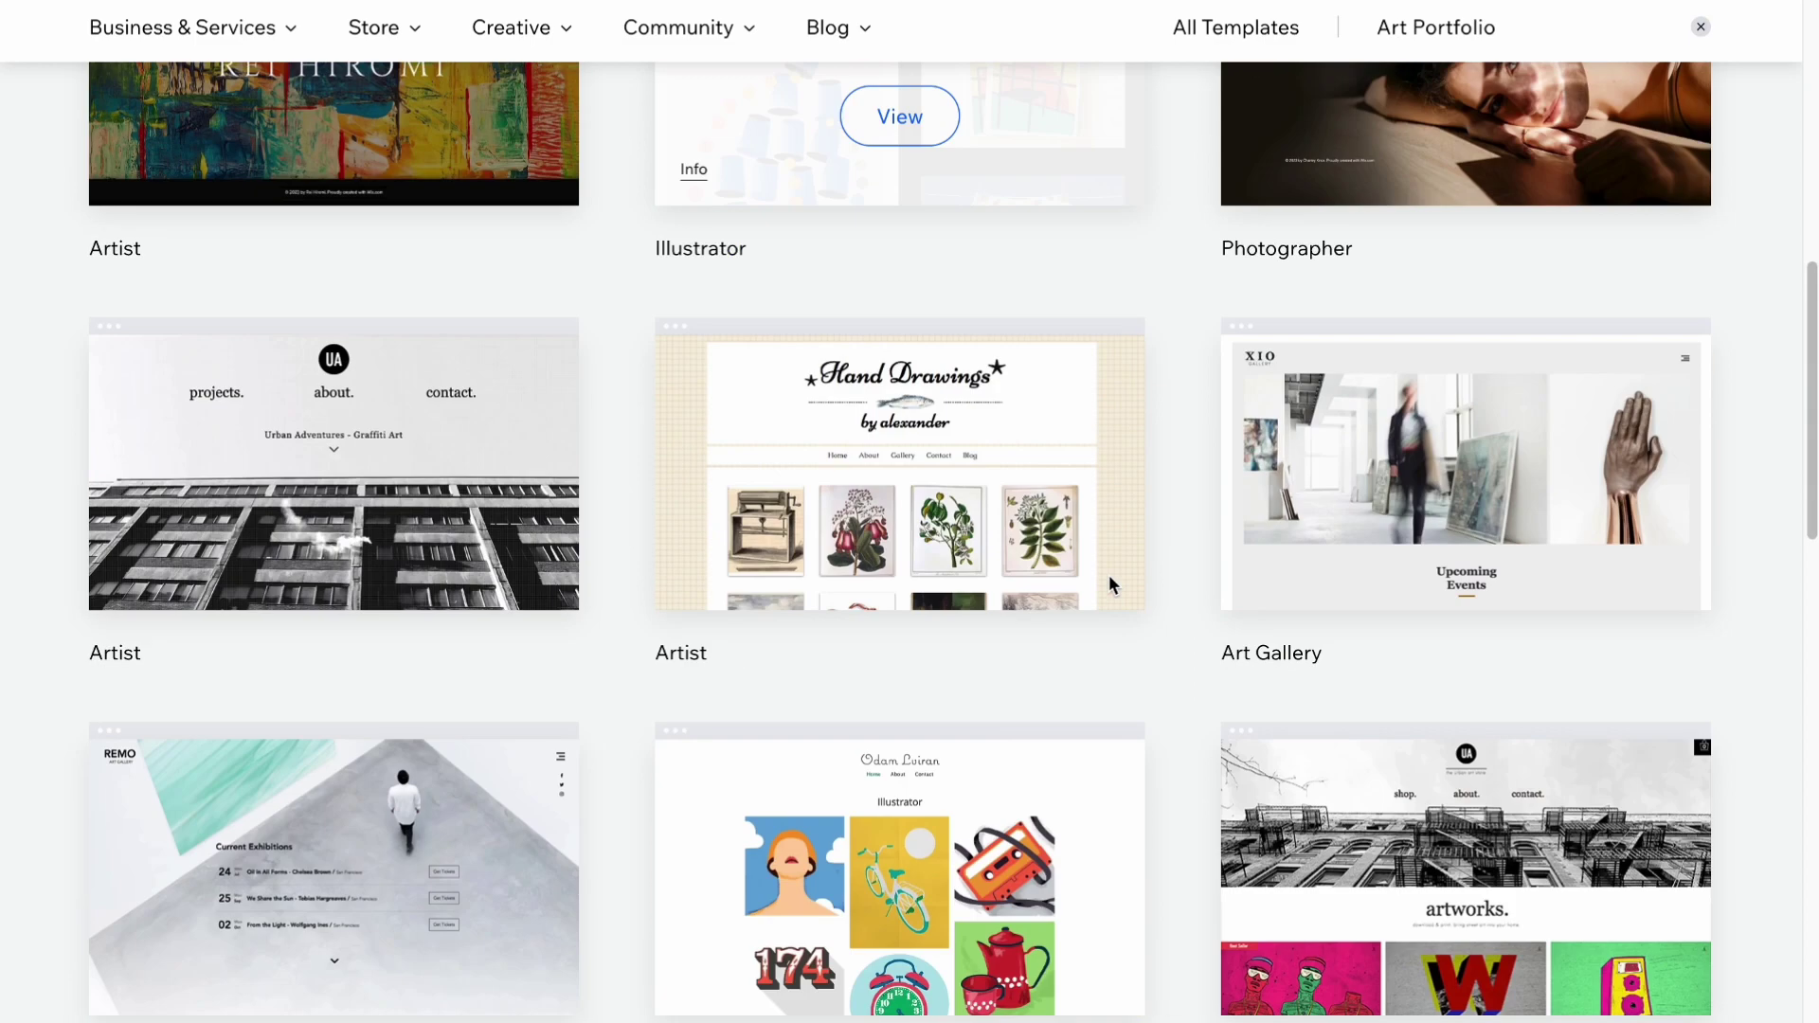
scroll(1111, 583, up, 7)
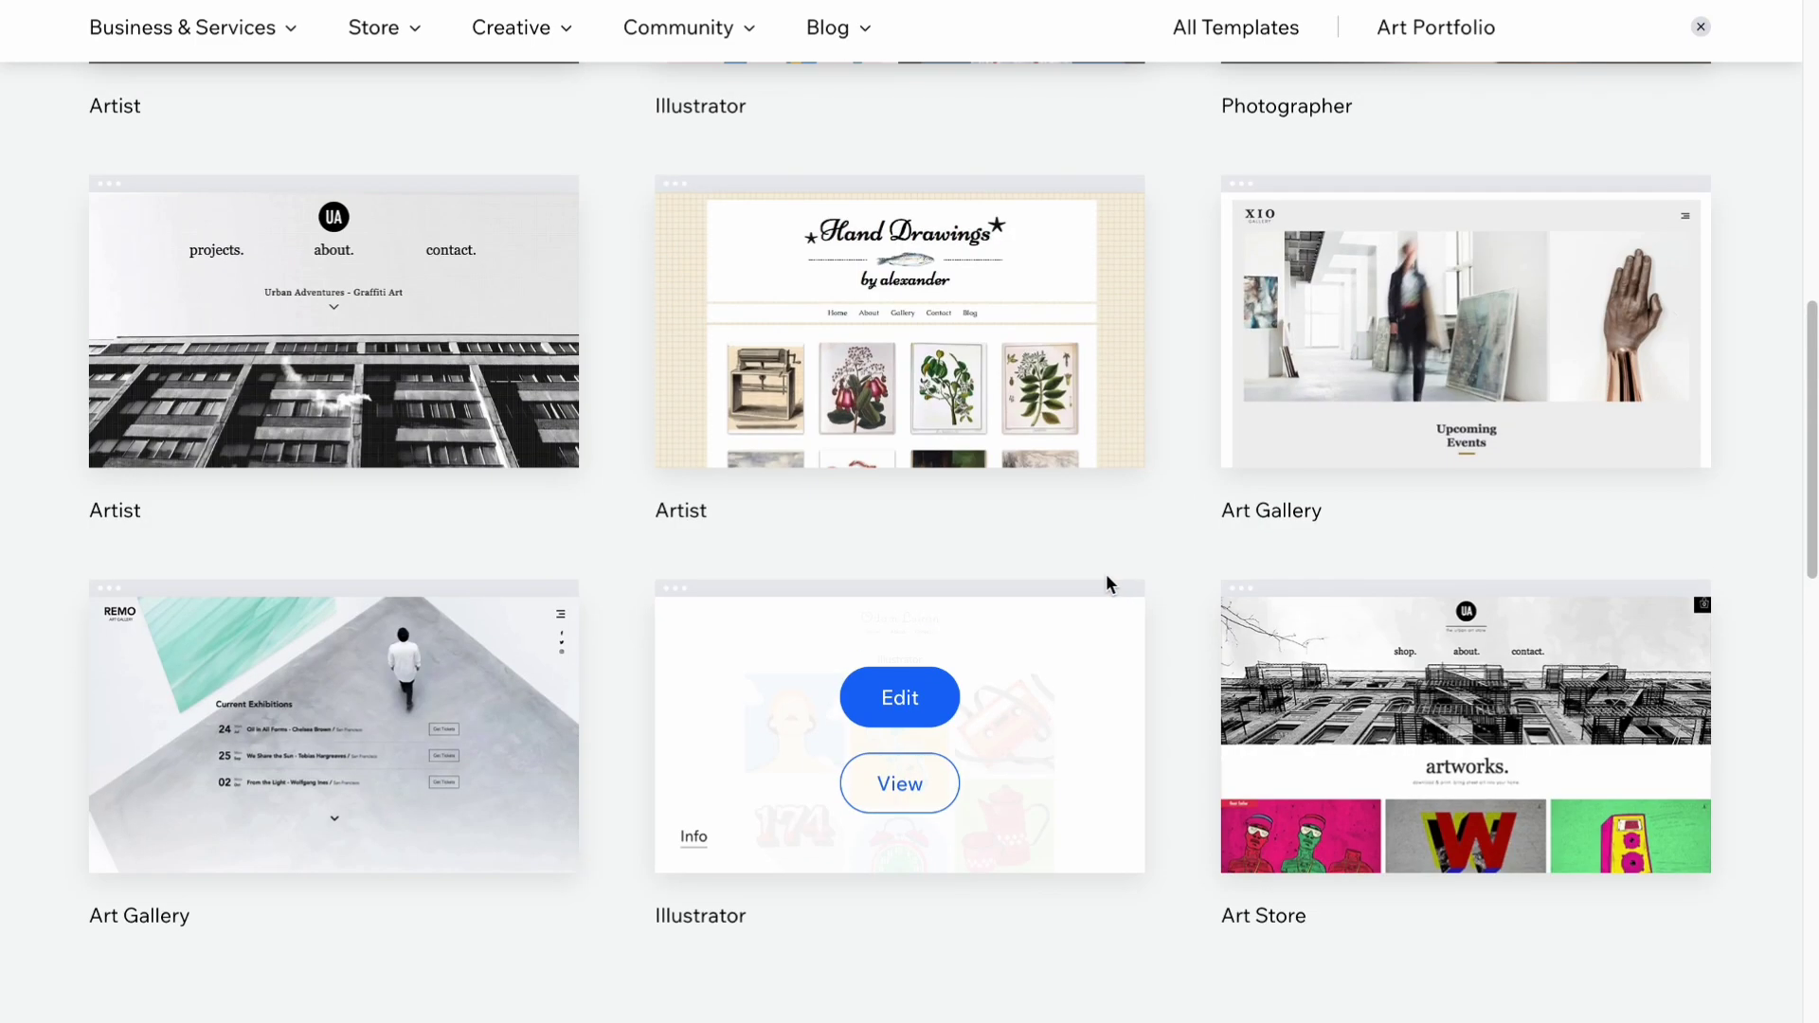
scroll(1110, 582, down, 3)
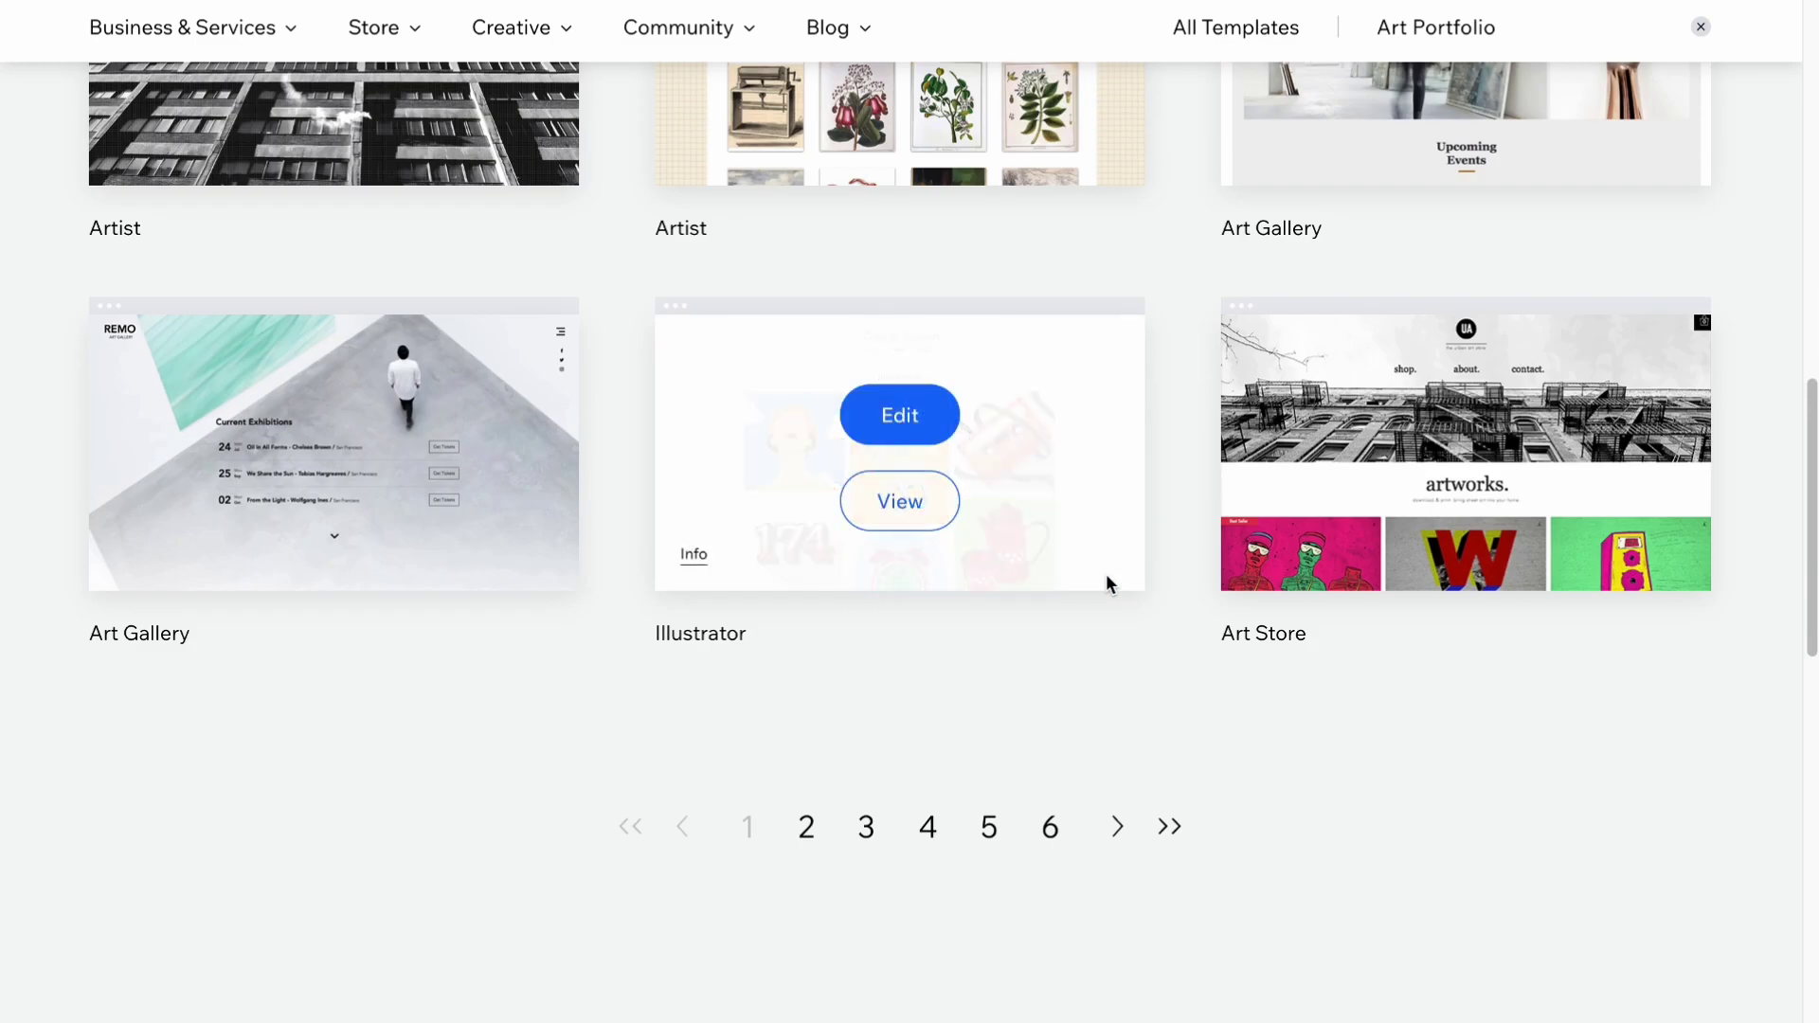
mouse_move(1453, 480)
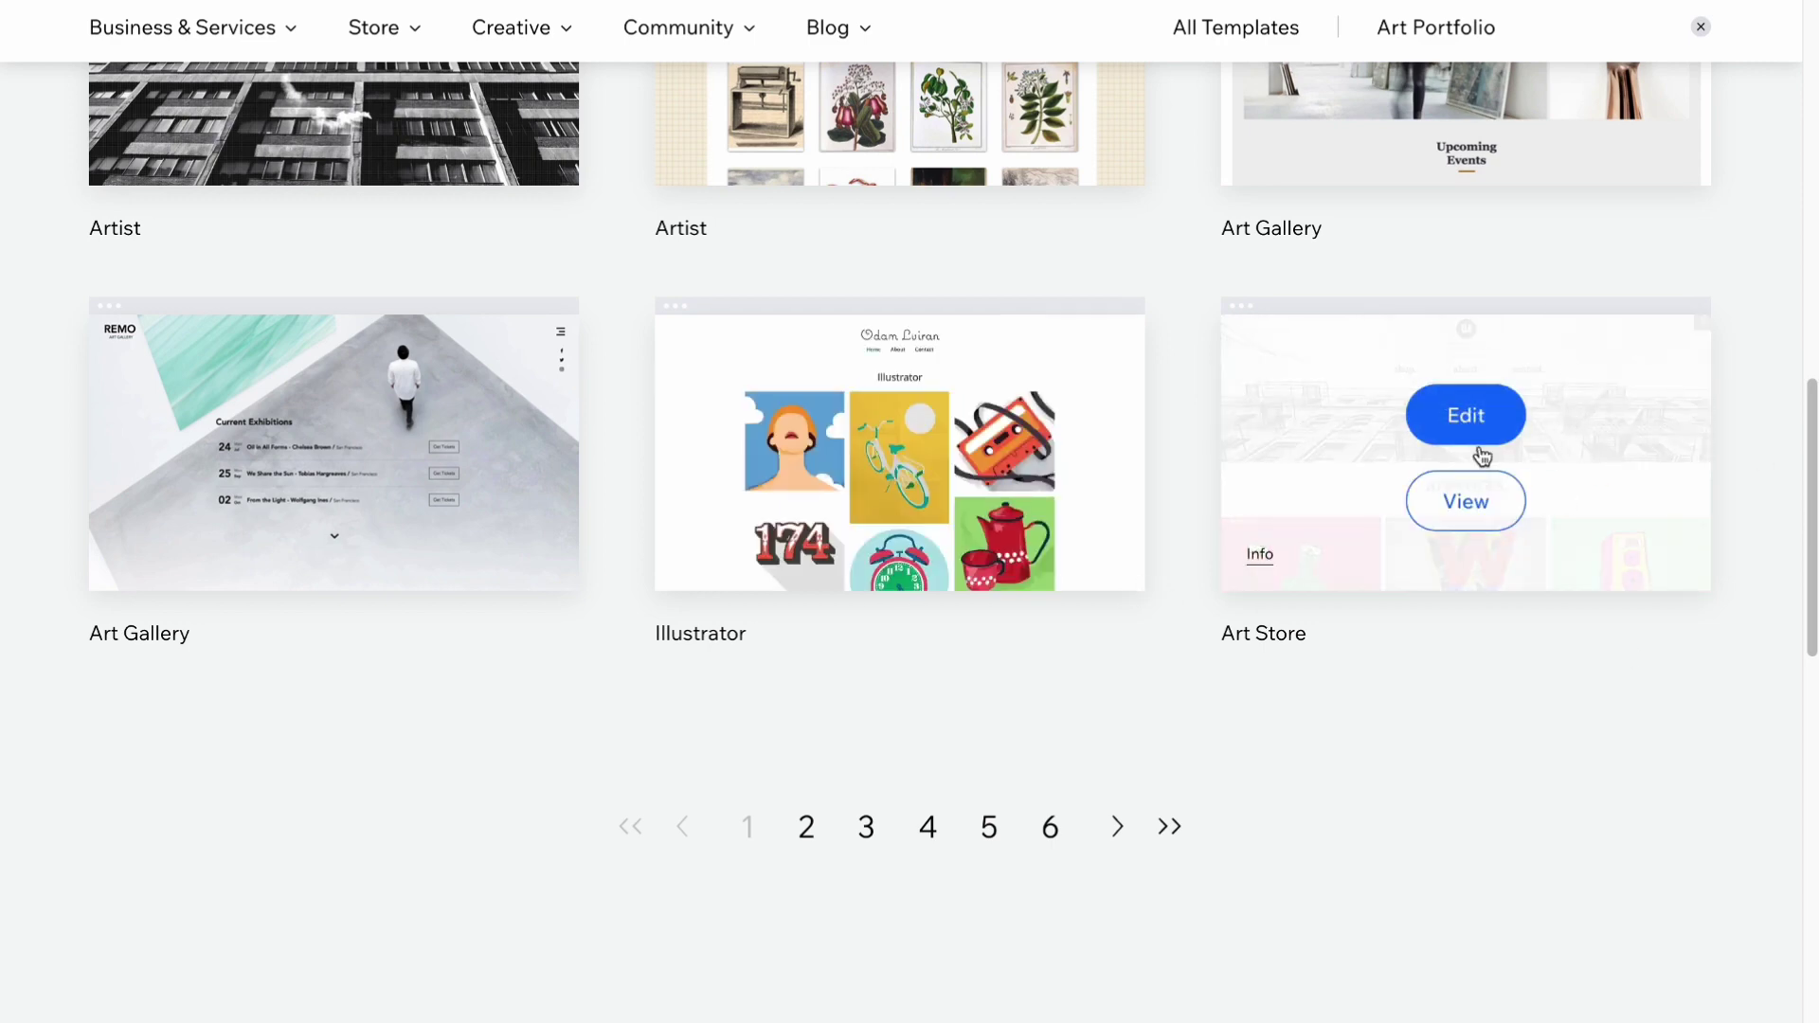
- Preview the Illustrator template with the colourful image grid, examining its Home, About and Contact pages
click(902, 507)
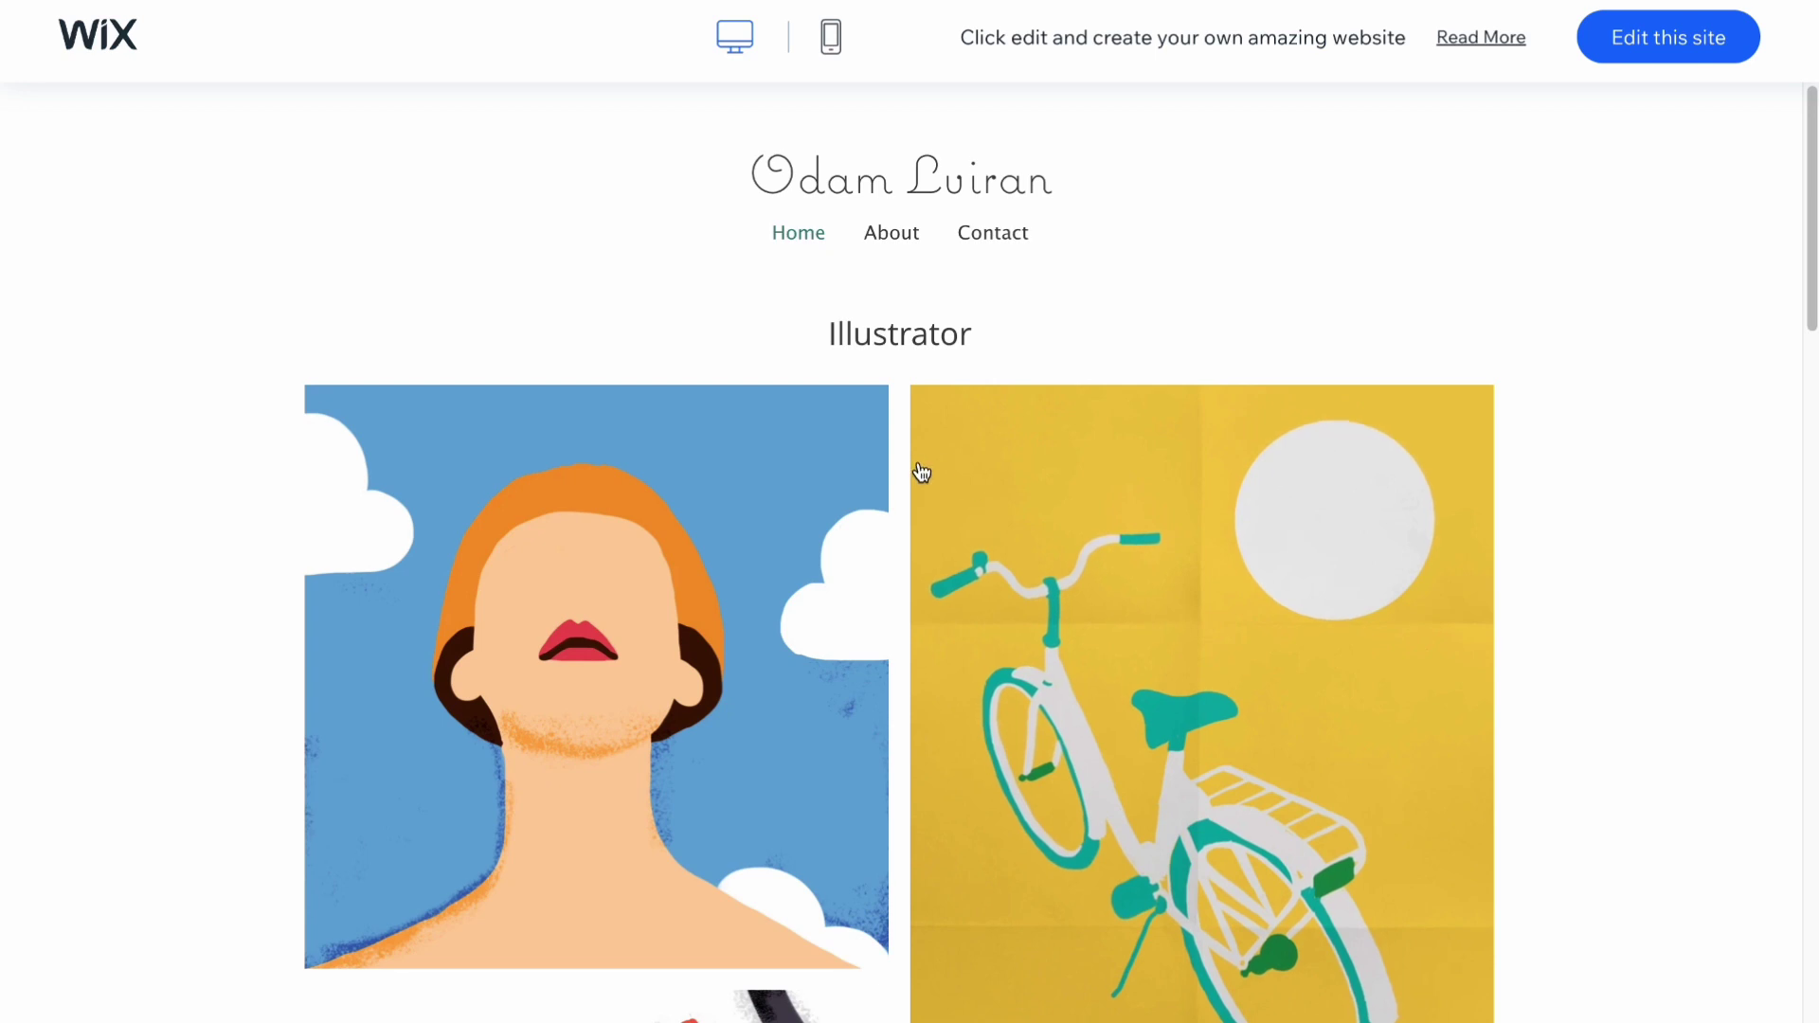
scroll(922, 474, down, 10)
scroll(1047, 585, down, 10)
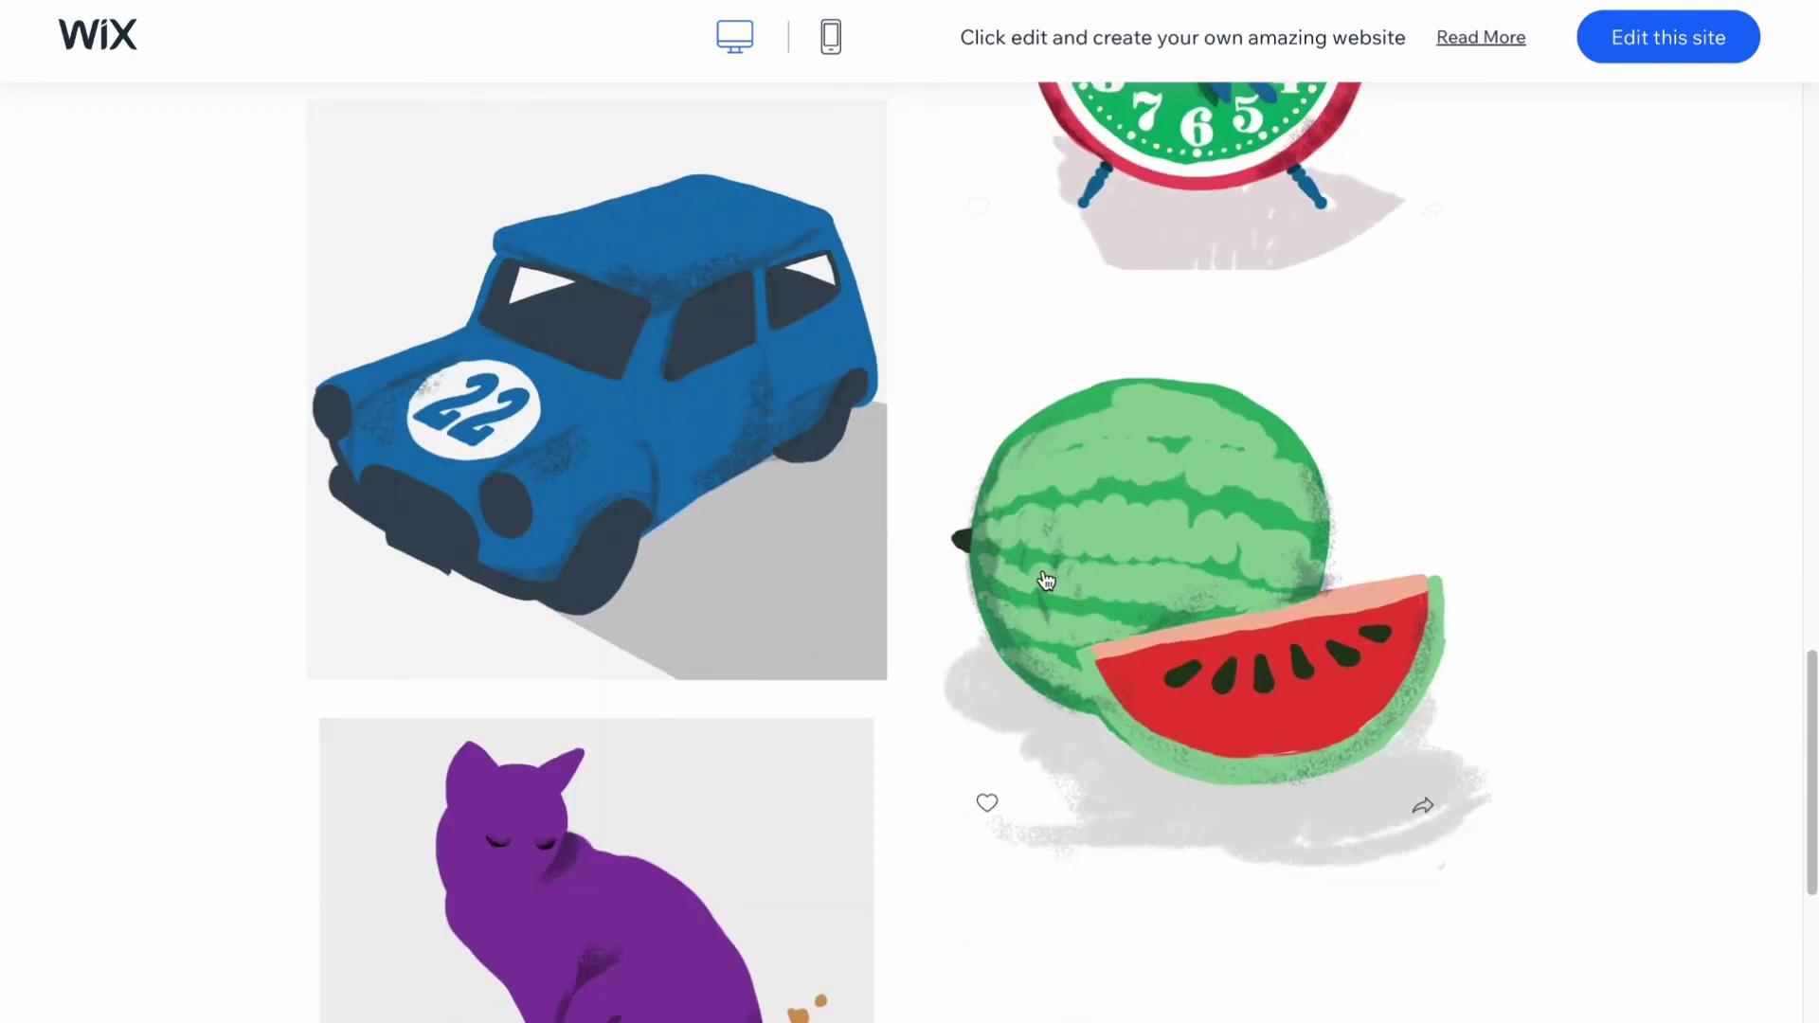
scroll(938, 549, up, 14)
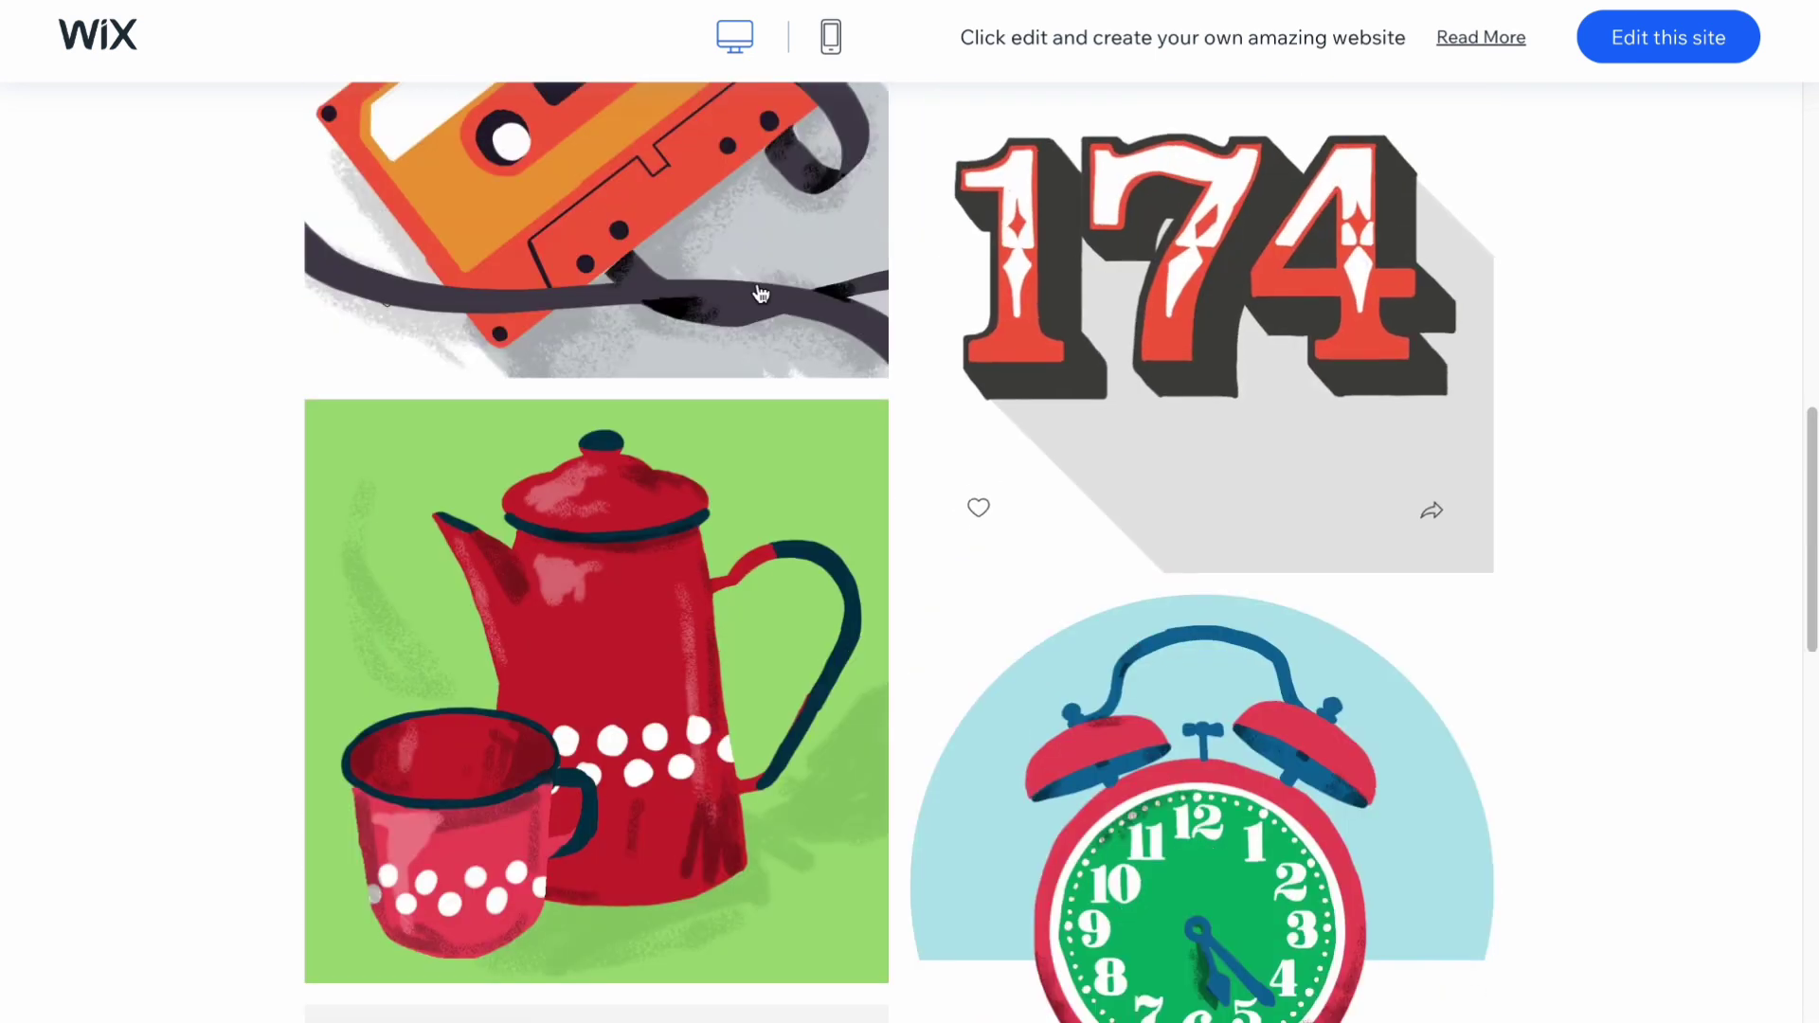
scroll(691, 385, up, 10)
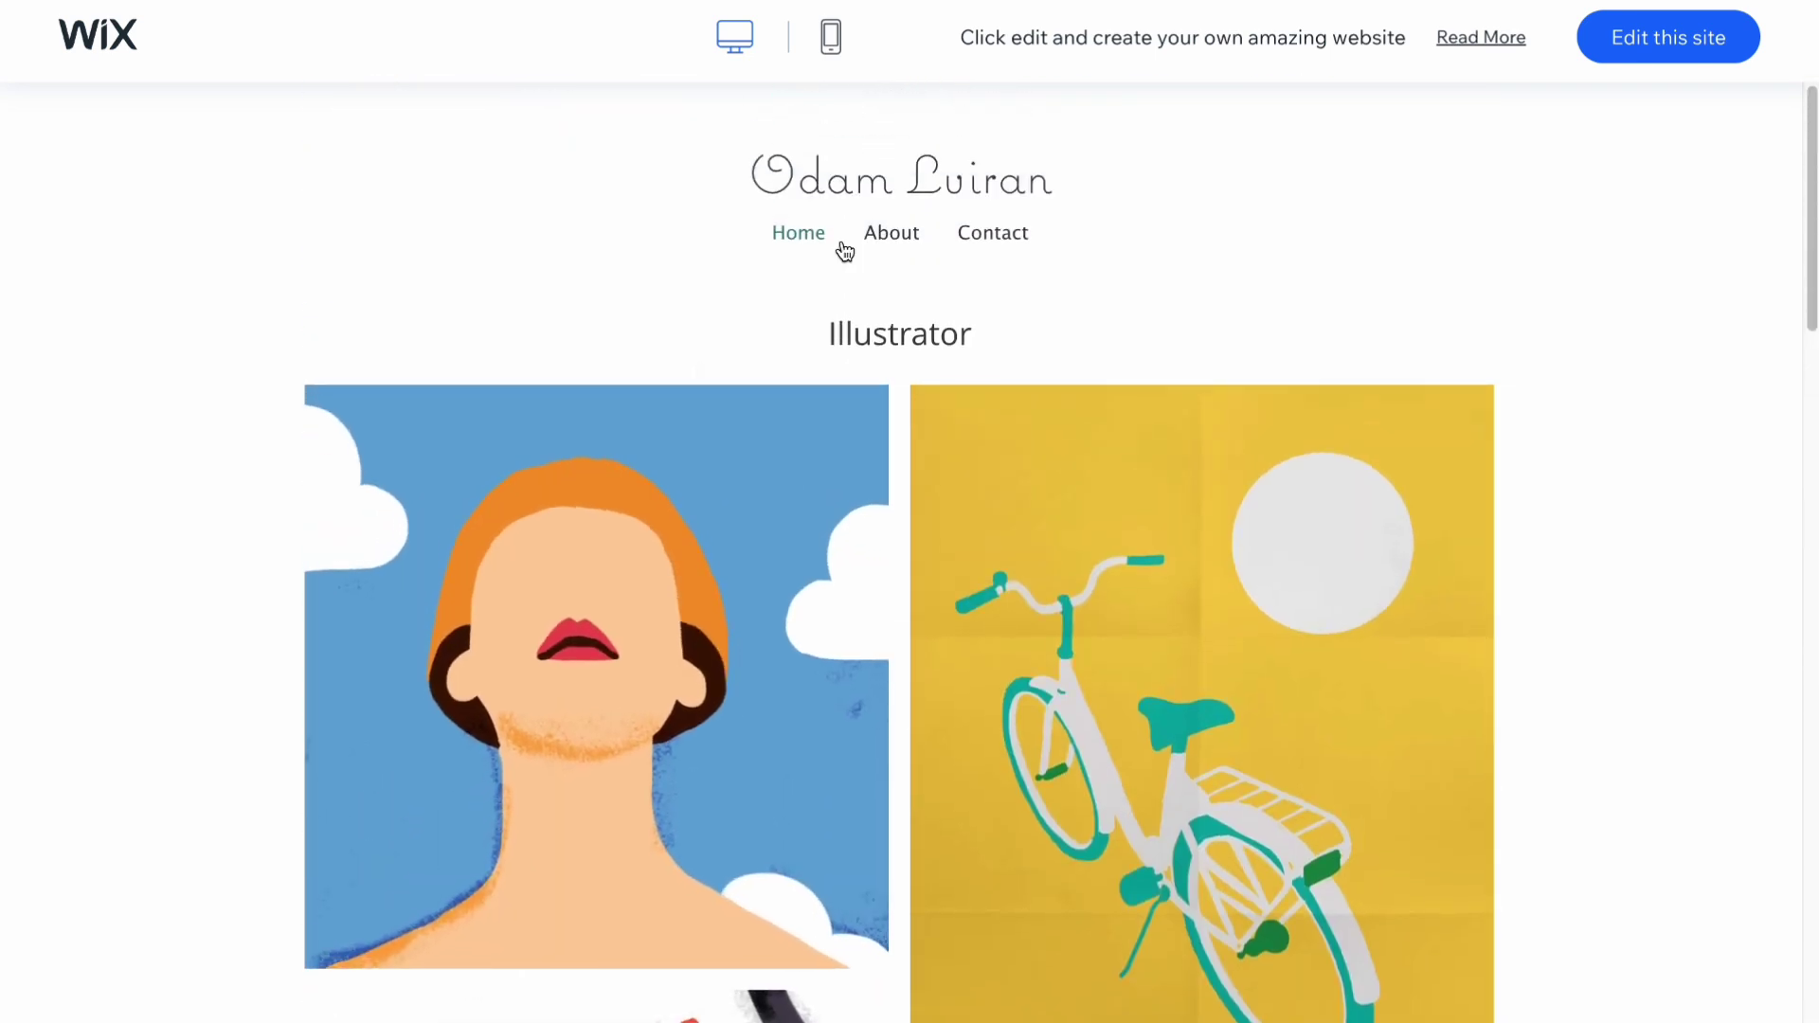
click(888, 230)
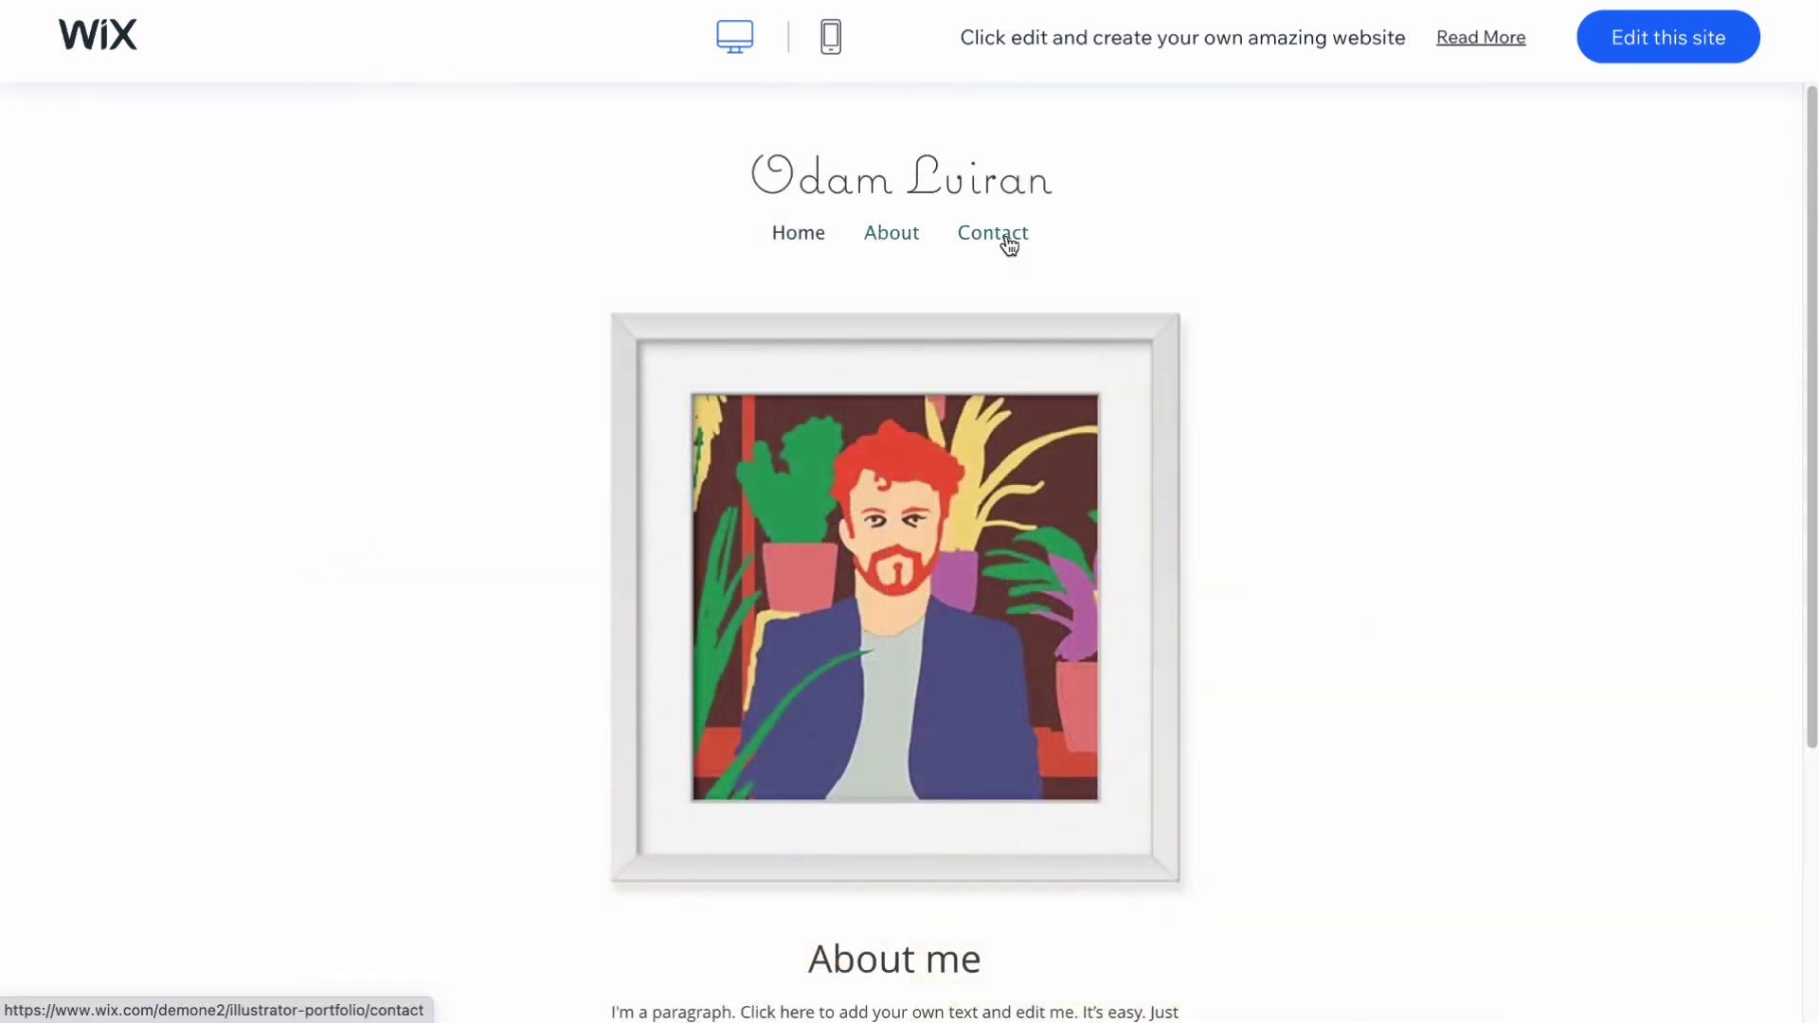
click(1007, 242)
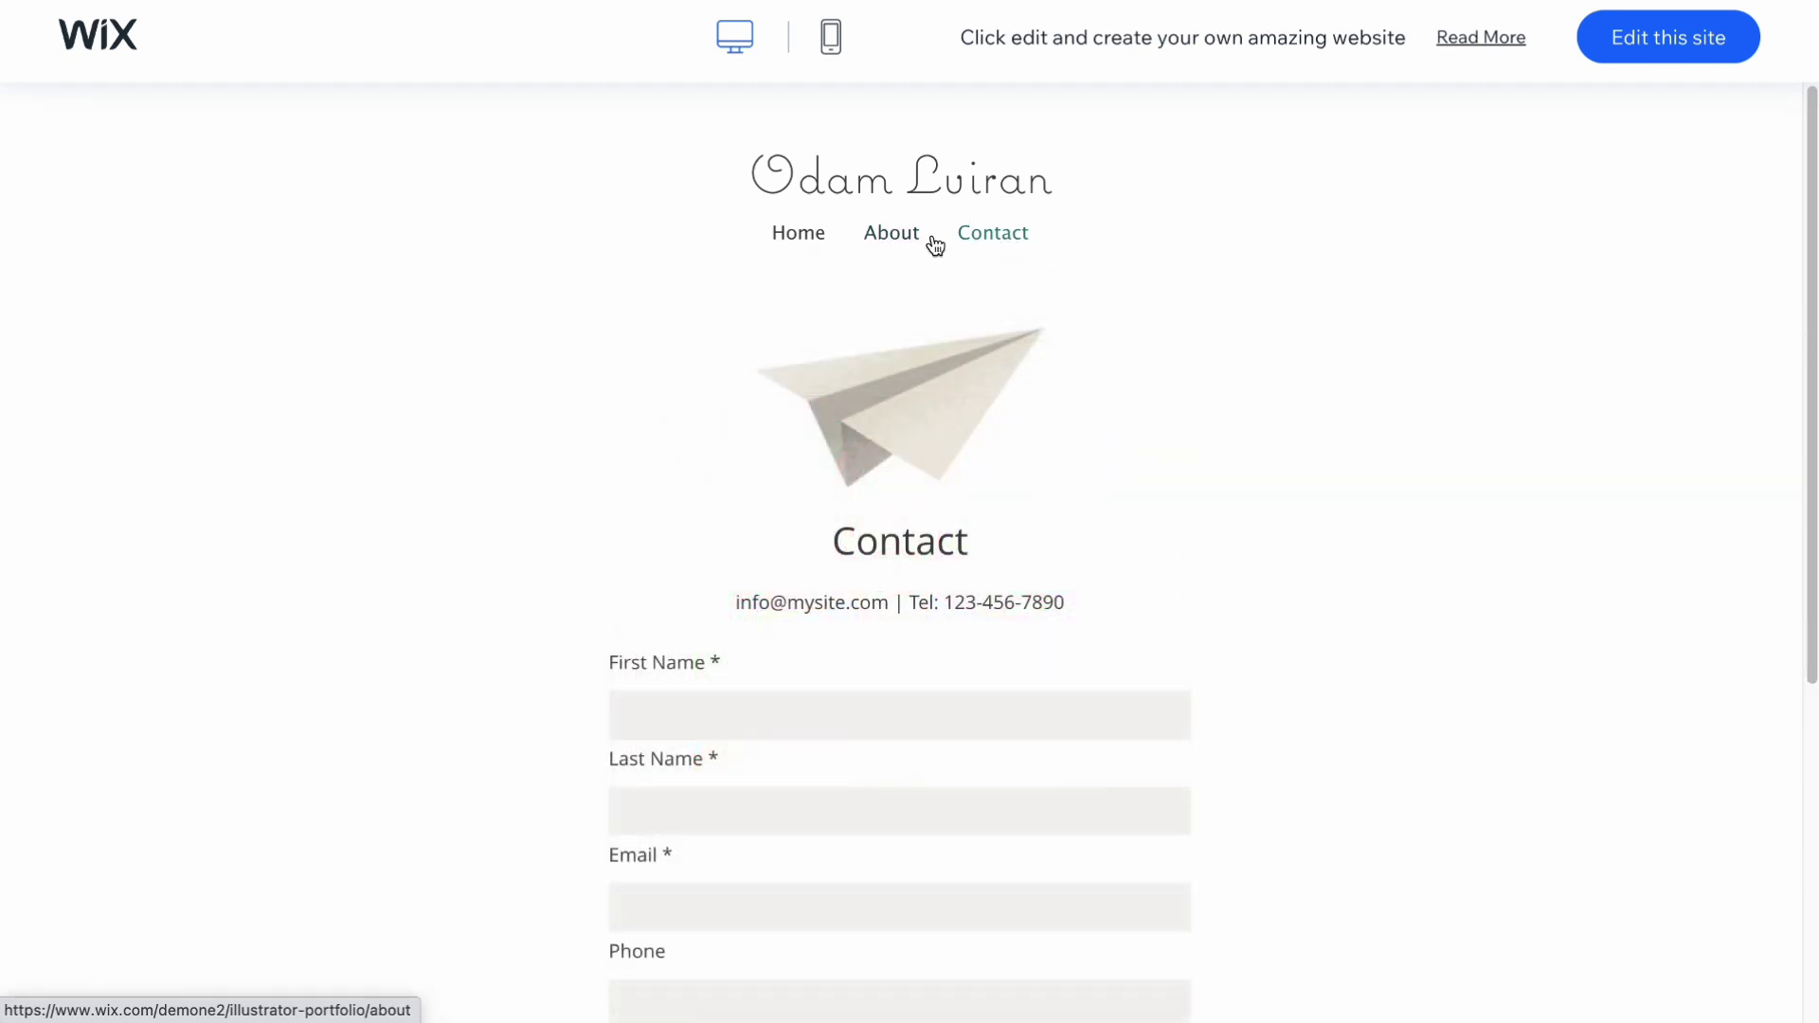
- Switch the template preview to the mobile version and look through its home page gallery
click(828, 43)
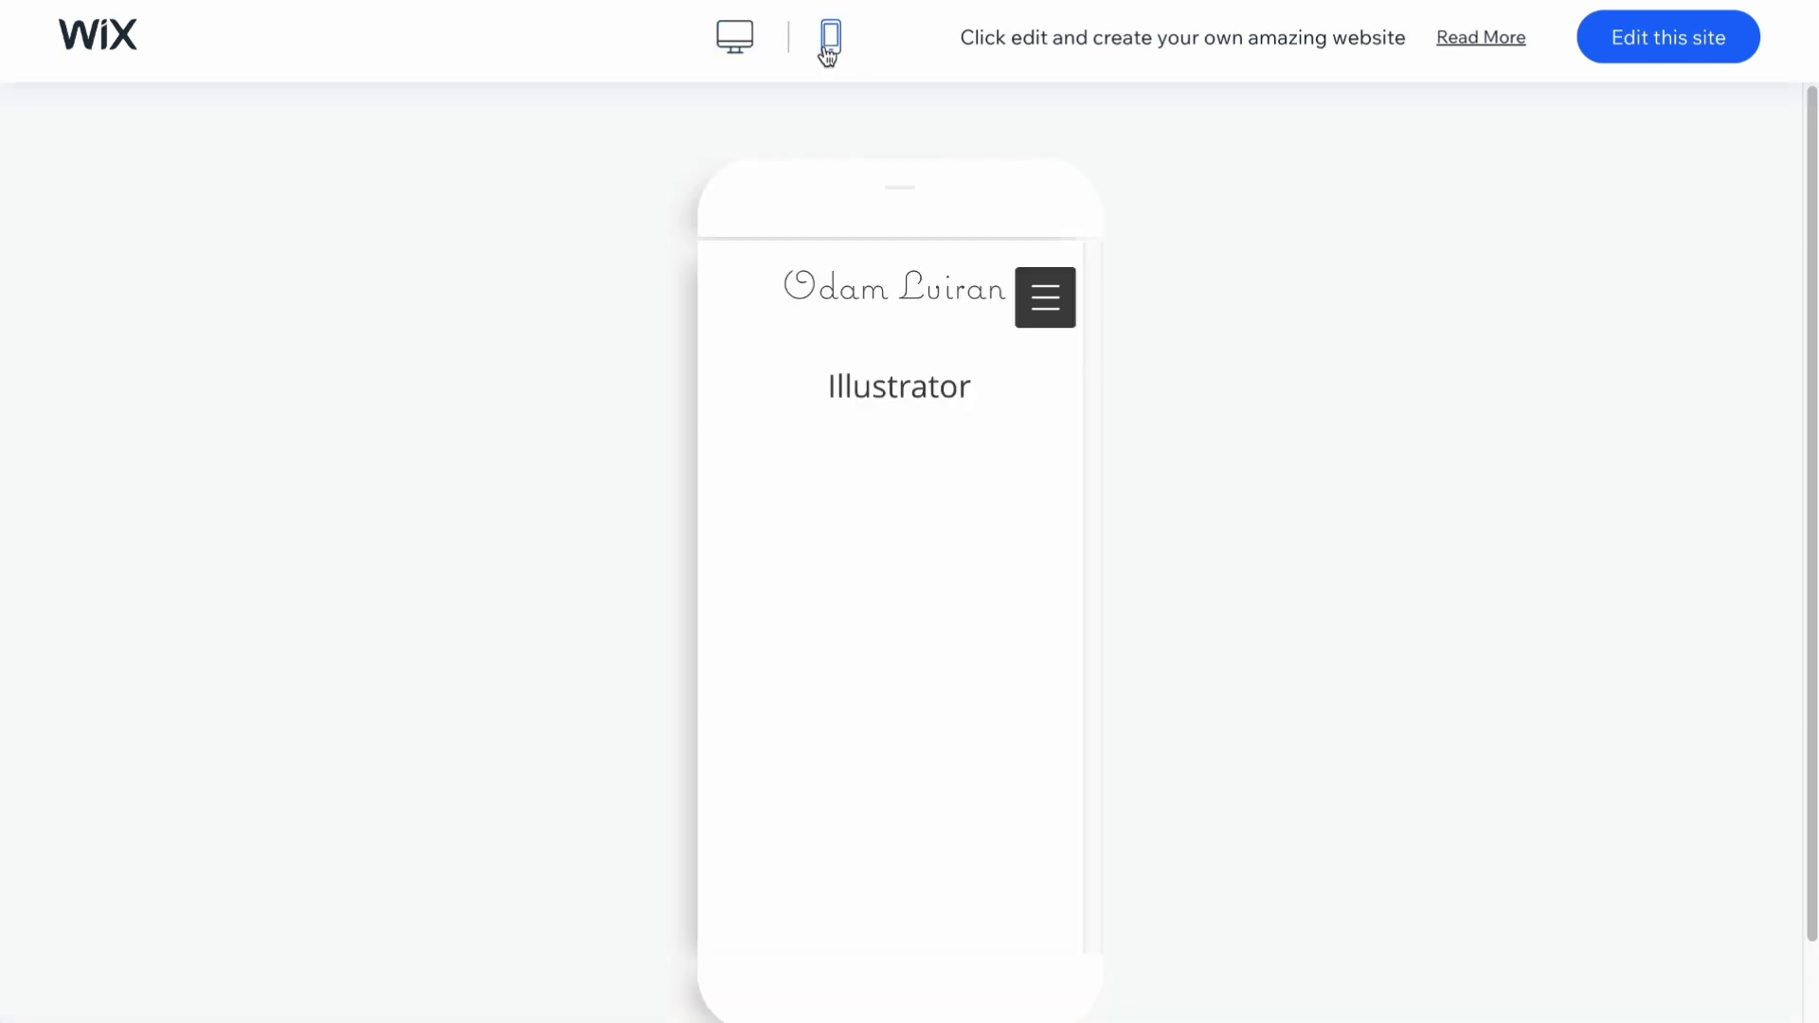
scroll(989, 508, down, 15)
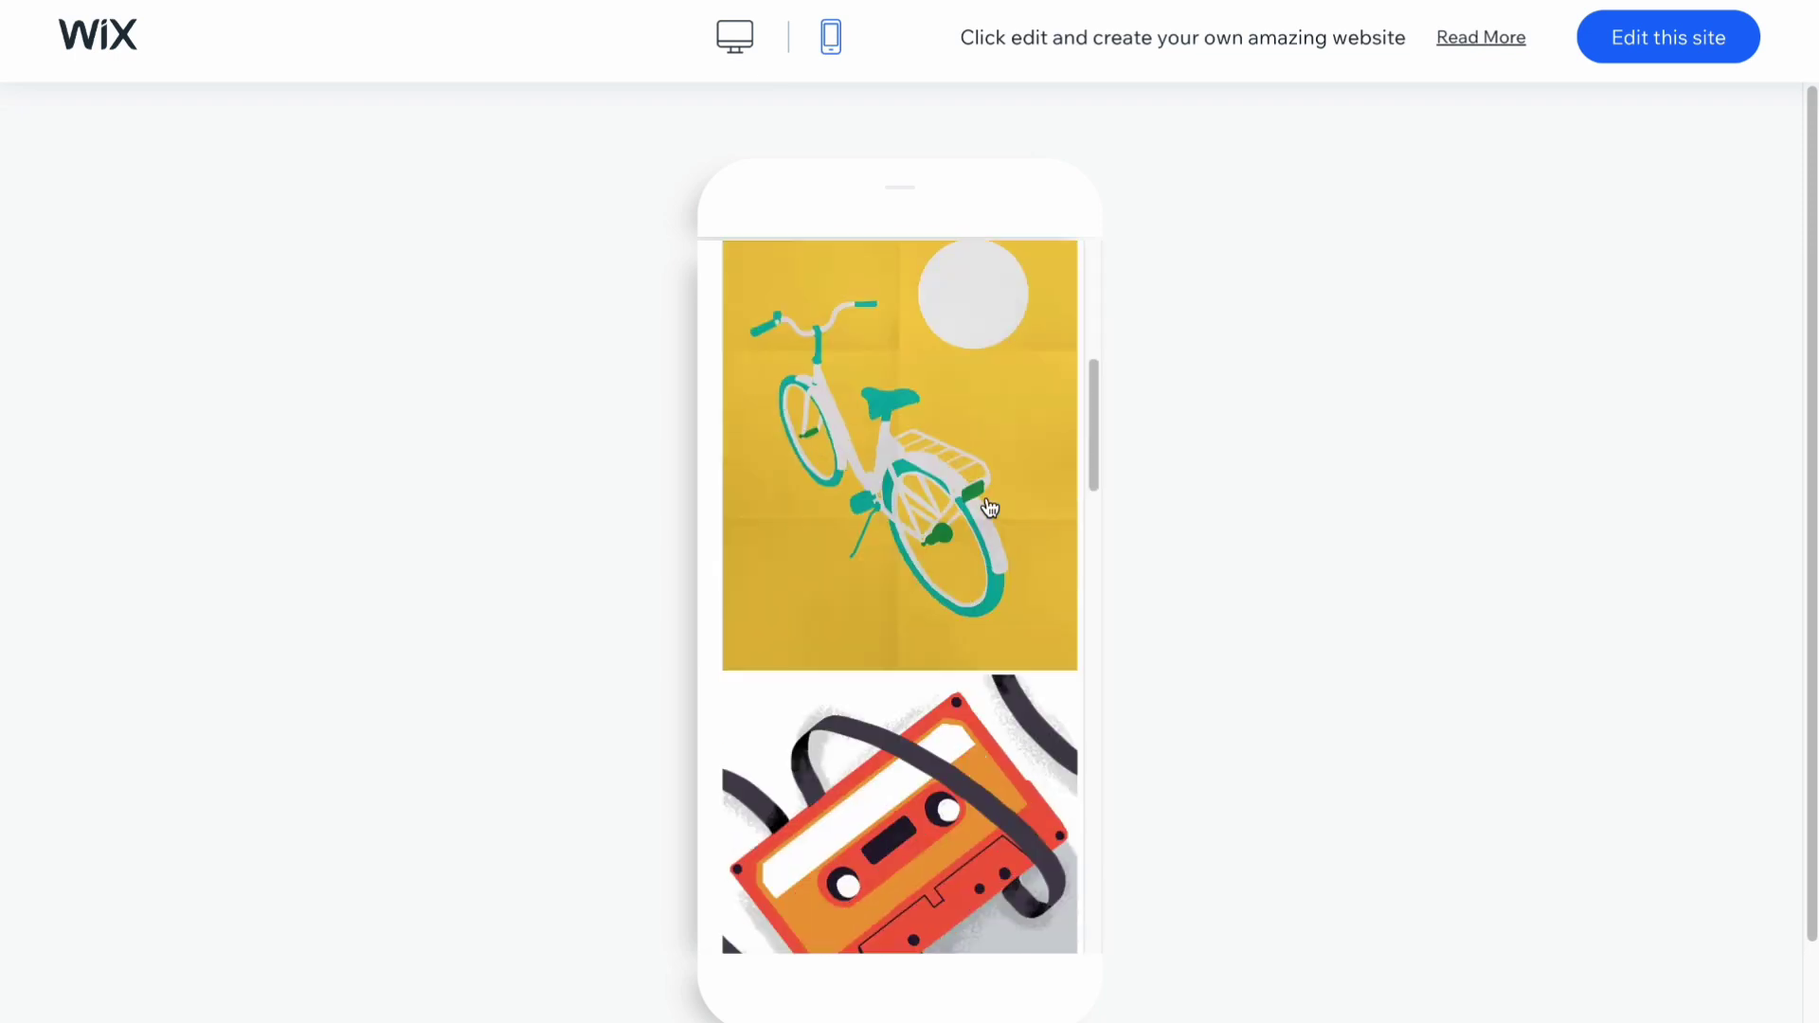
scroll(989, 509, up, 15)
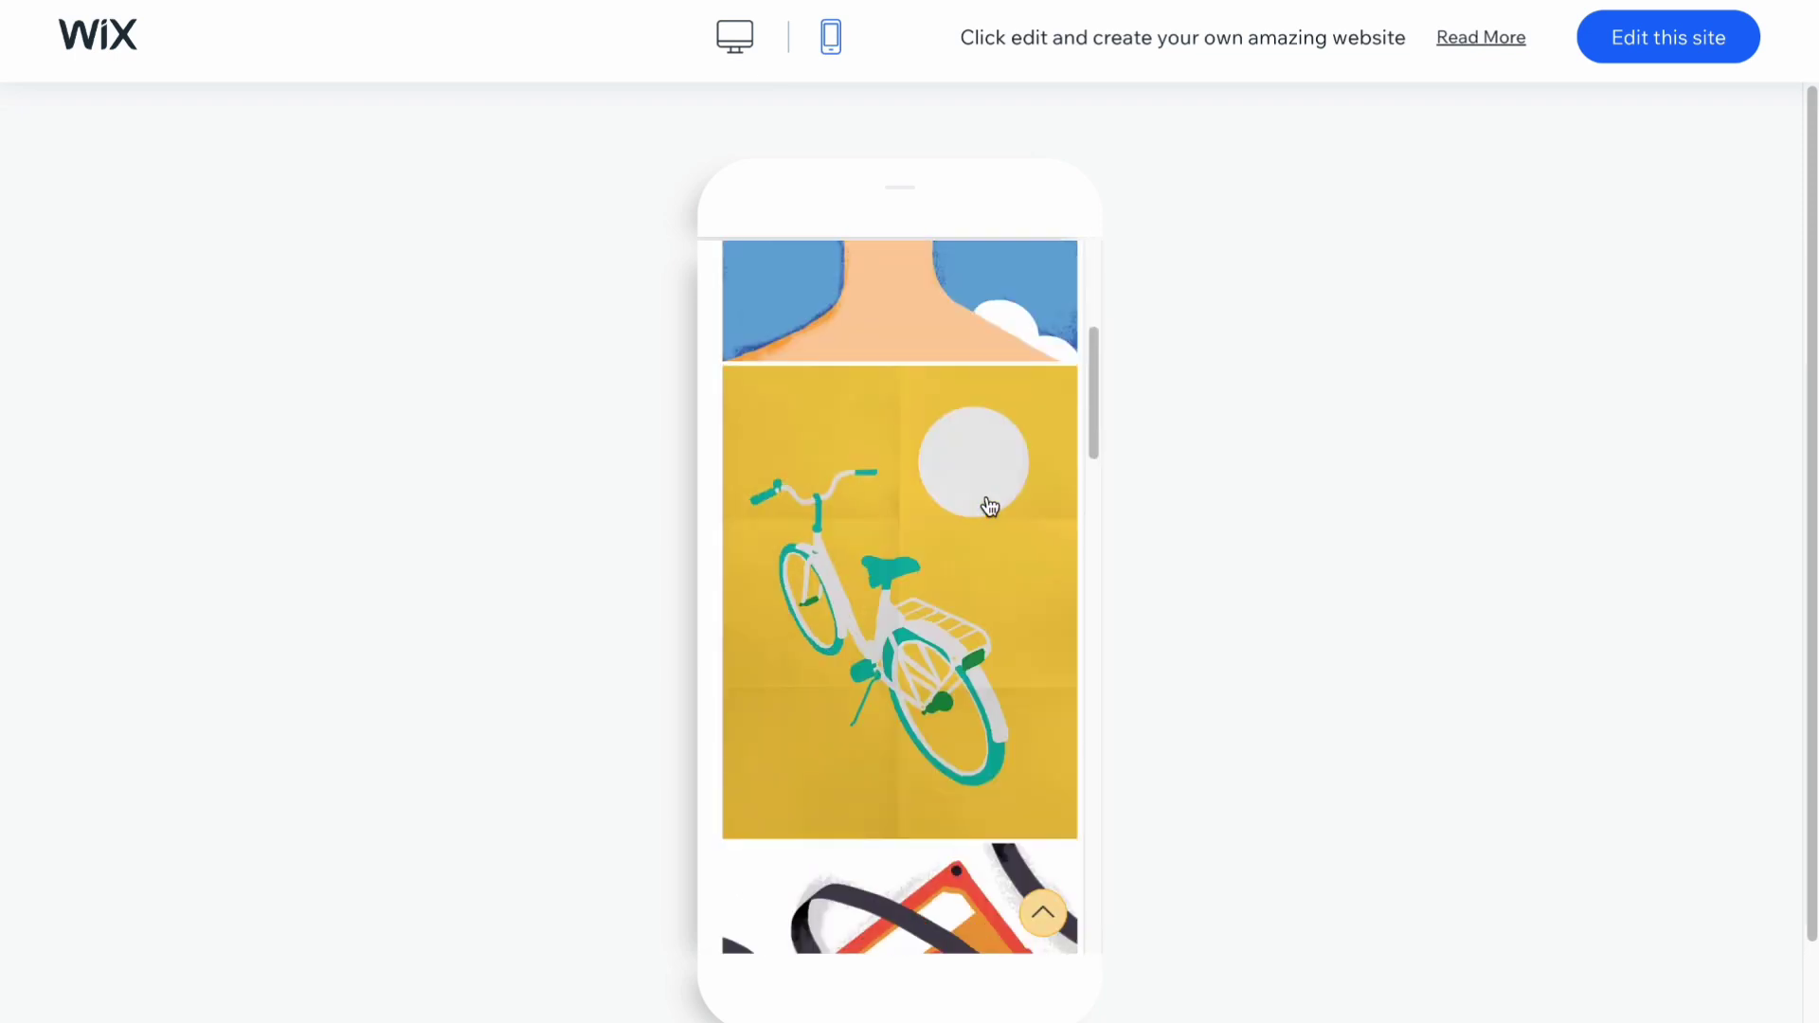
- Open the previewed Illustrator template for editing and dismiss the offer to let AI write the site content
click(1693, 42)
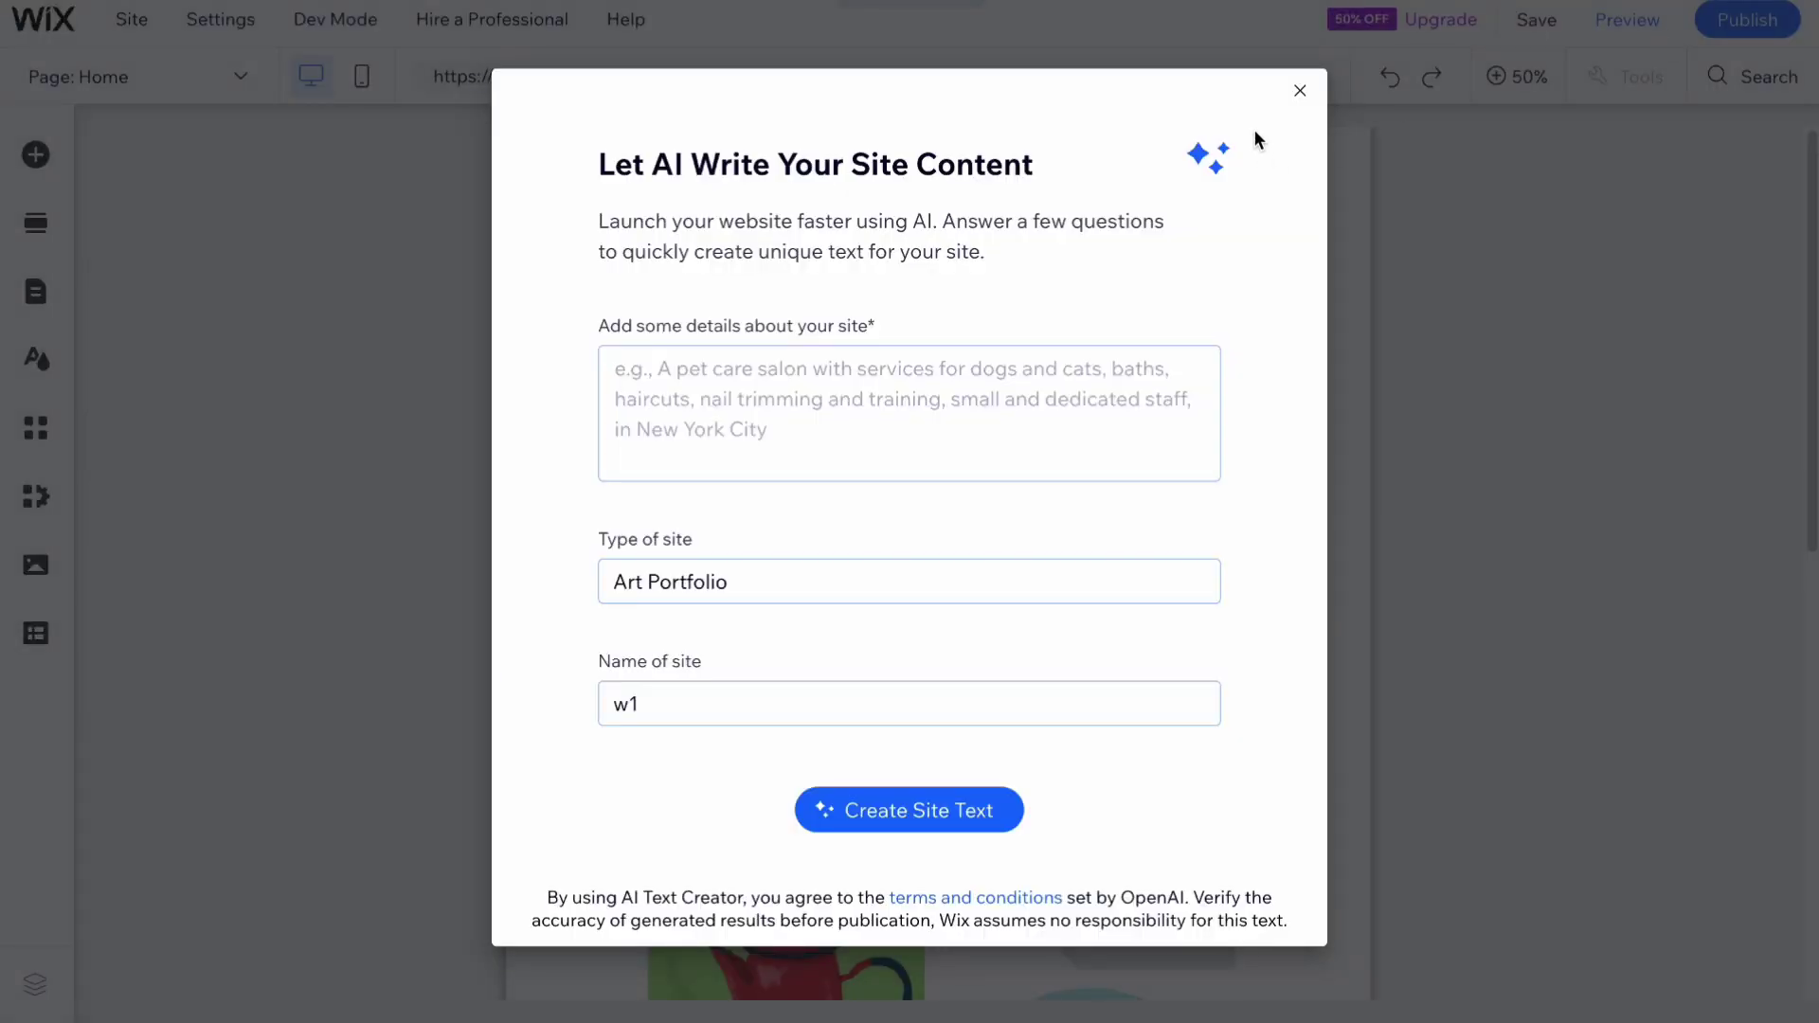
click(1300, 90)
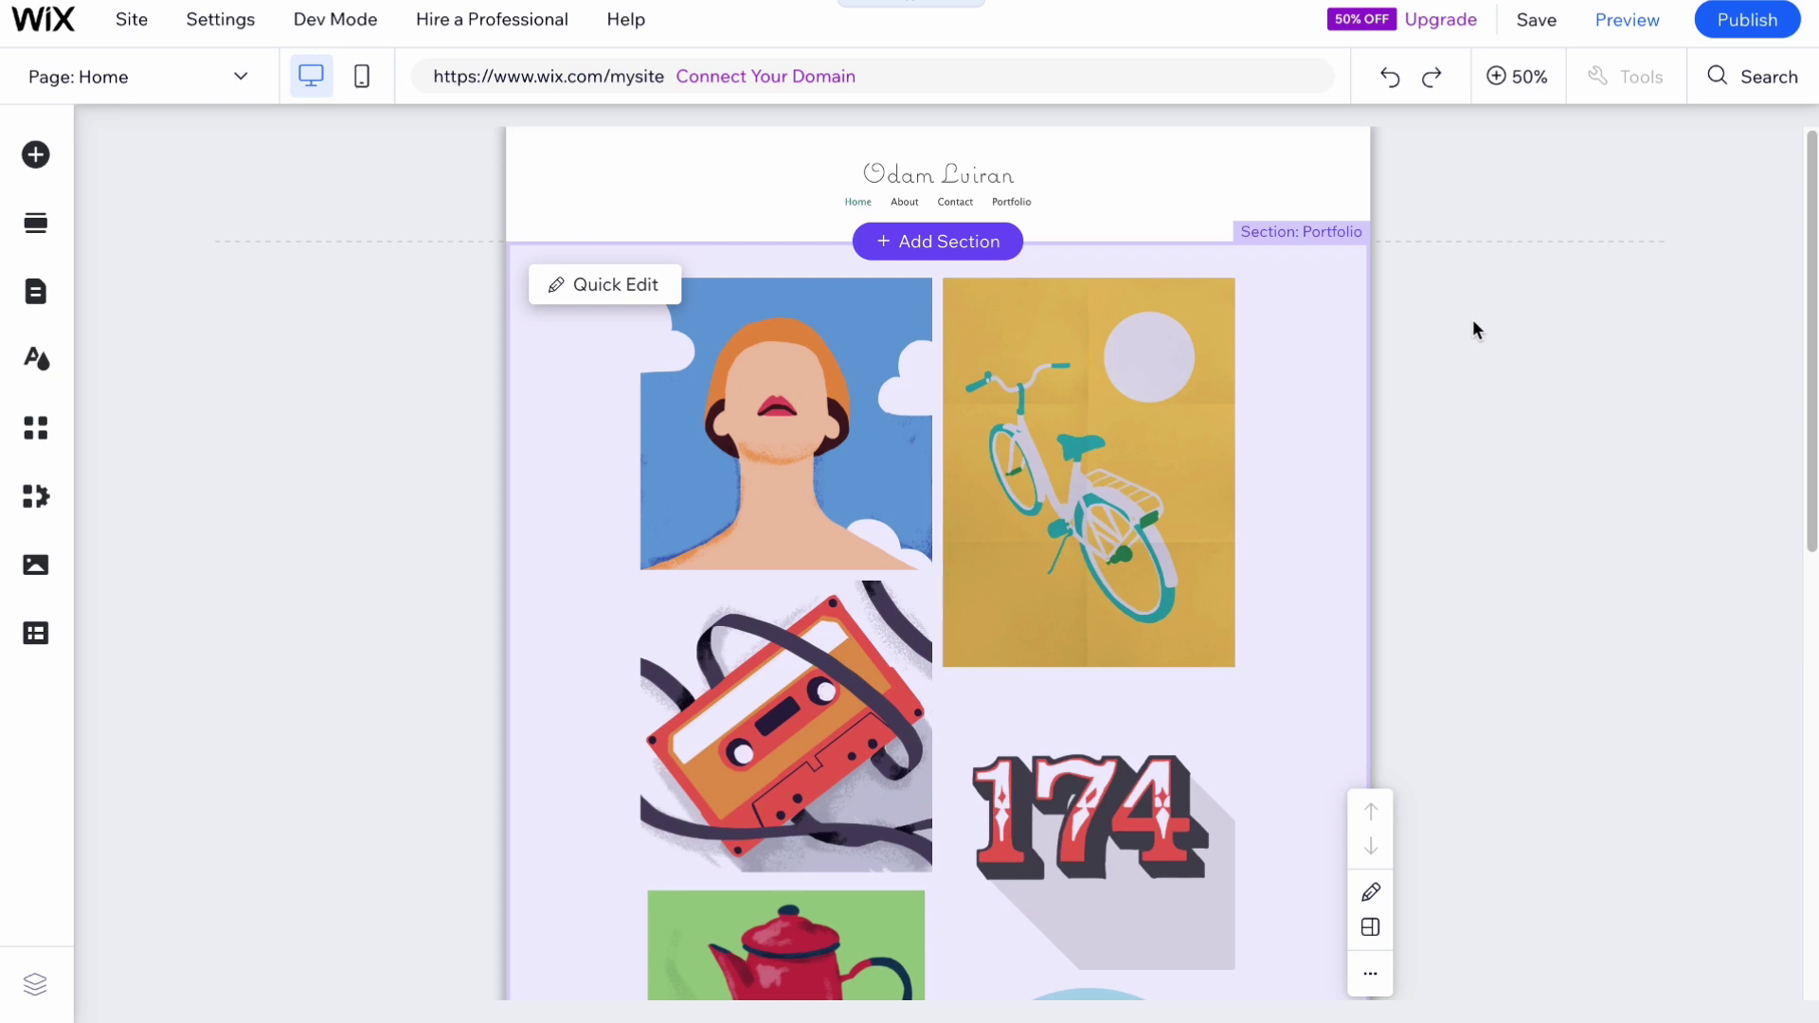
- Add the "Our Team." section from the Team category below the portfolio section on the Home page
scroll(1473, 319, down, 1)
scroll(1442, 360, down, 10)
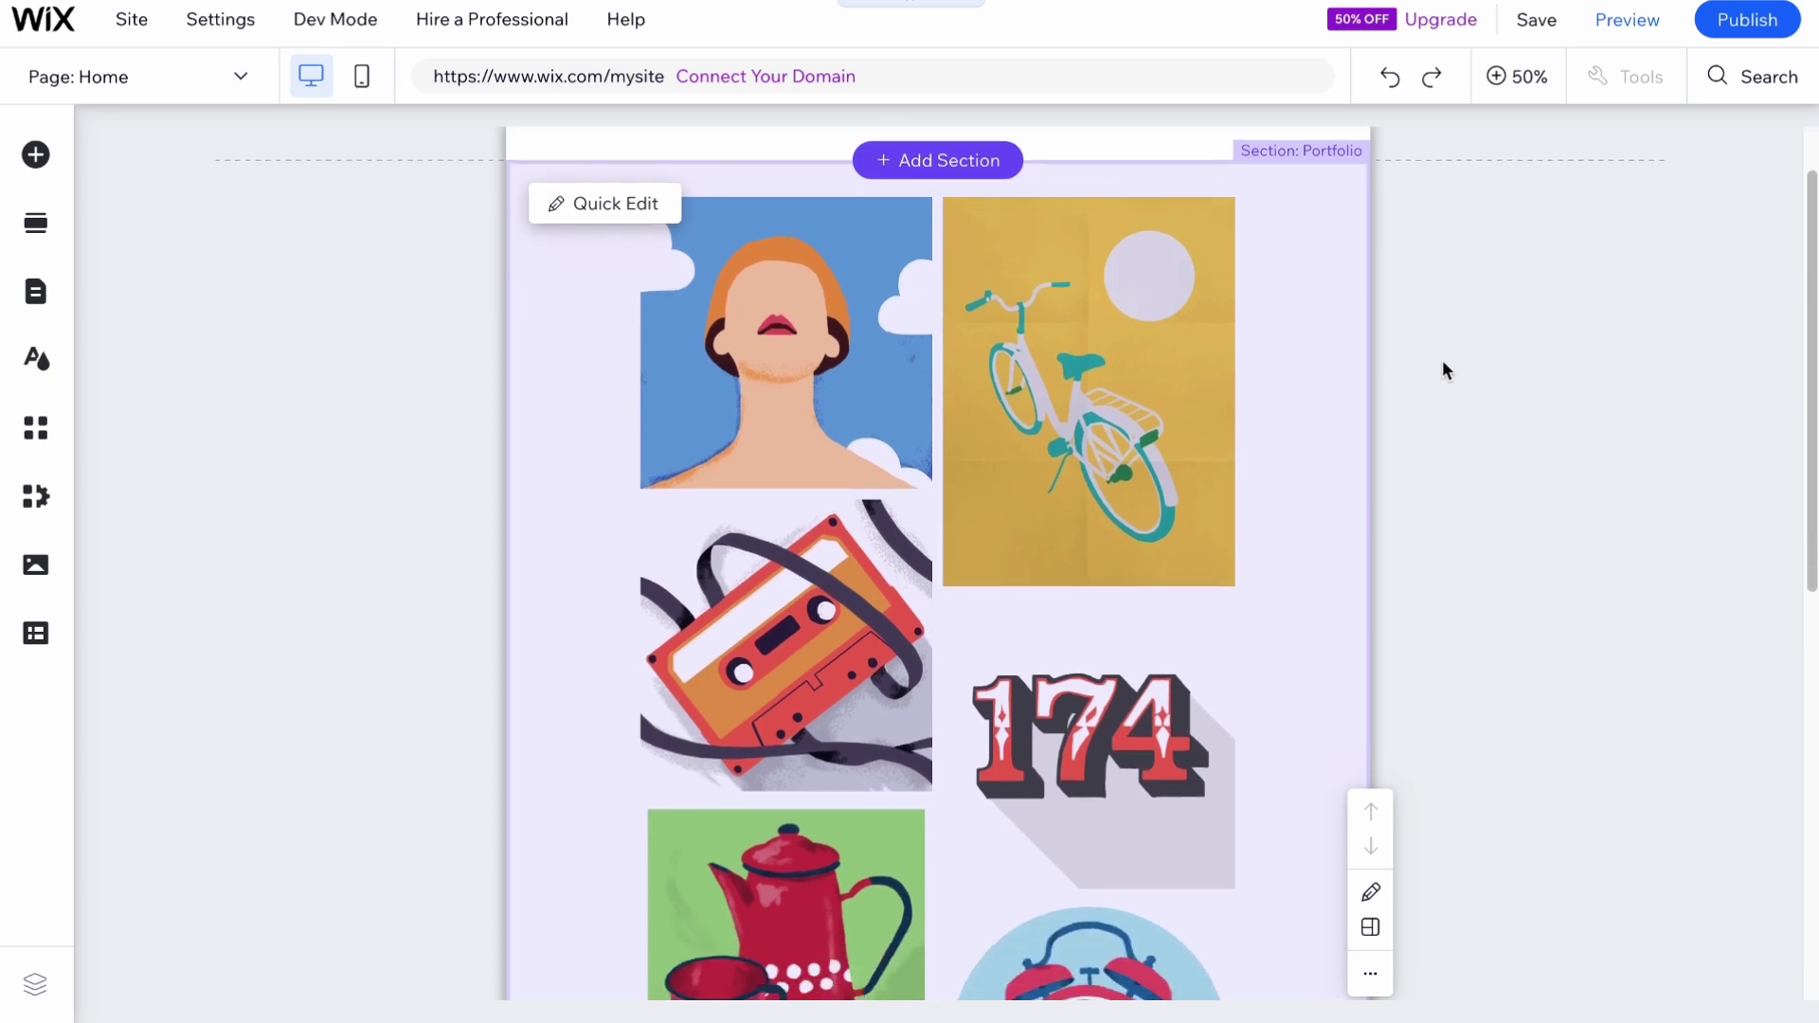
scroll(889, 419, down, 2)
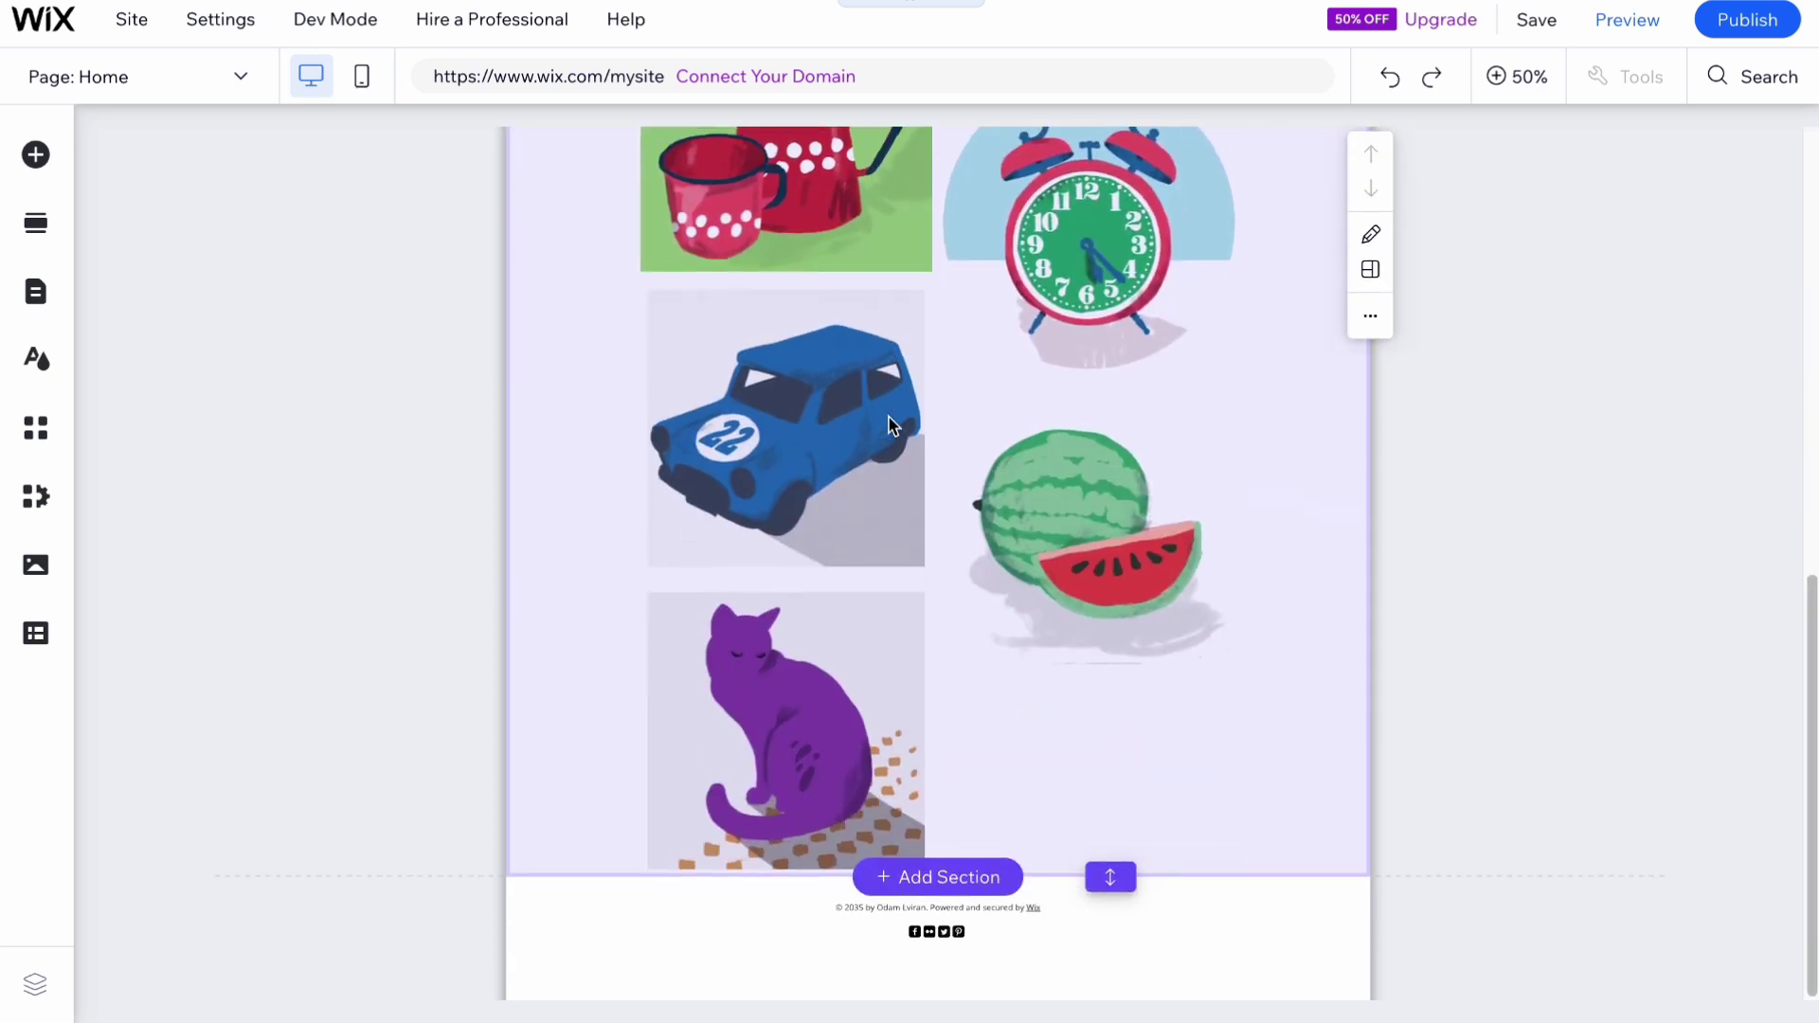
click(942, 881)
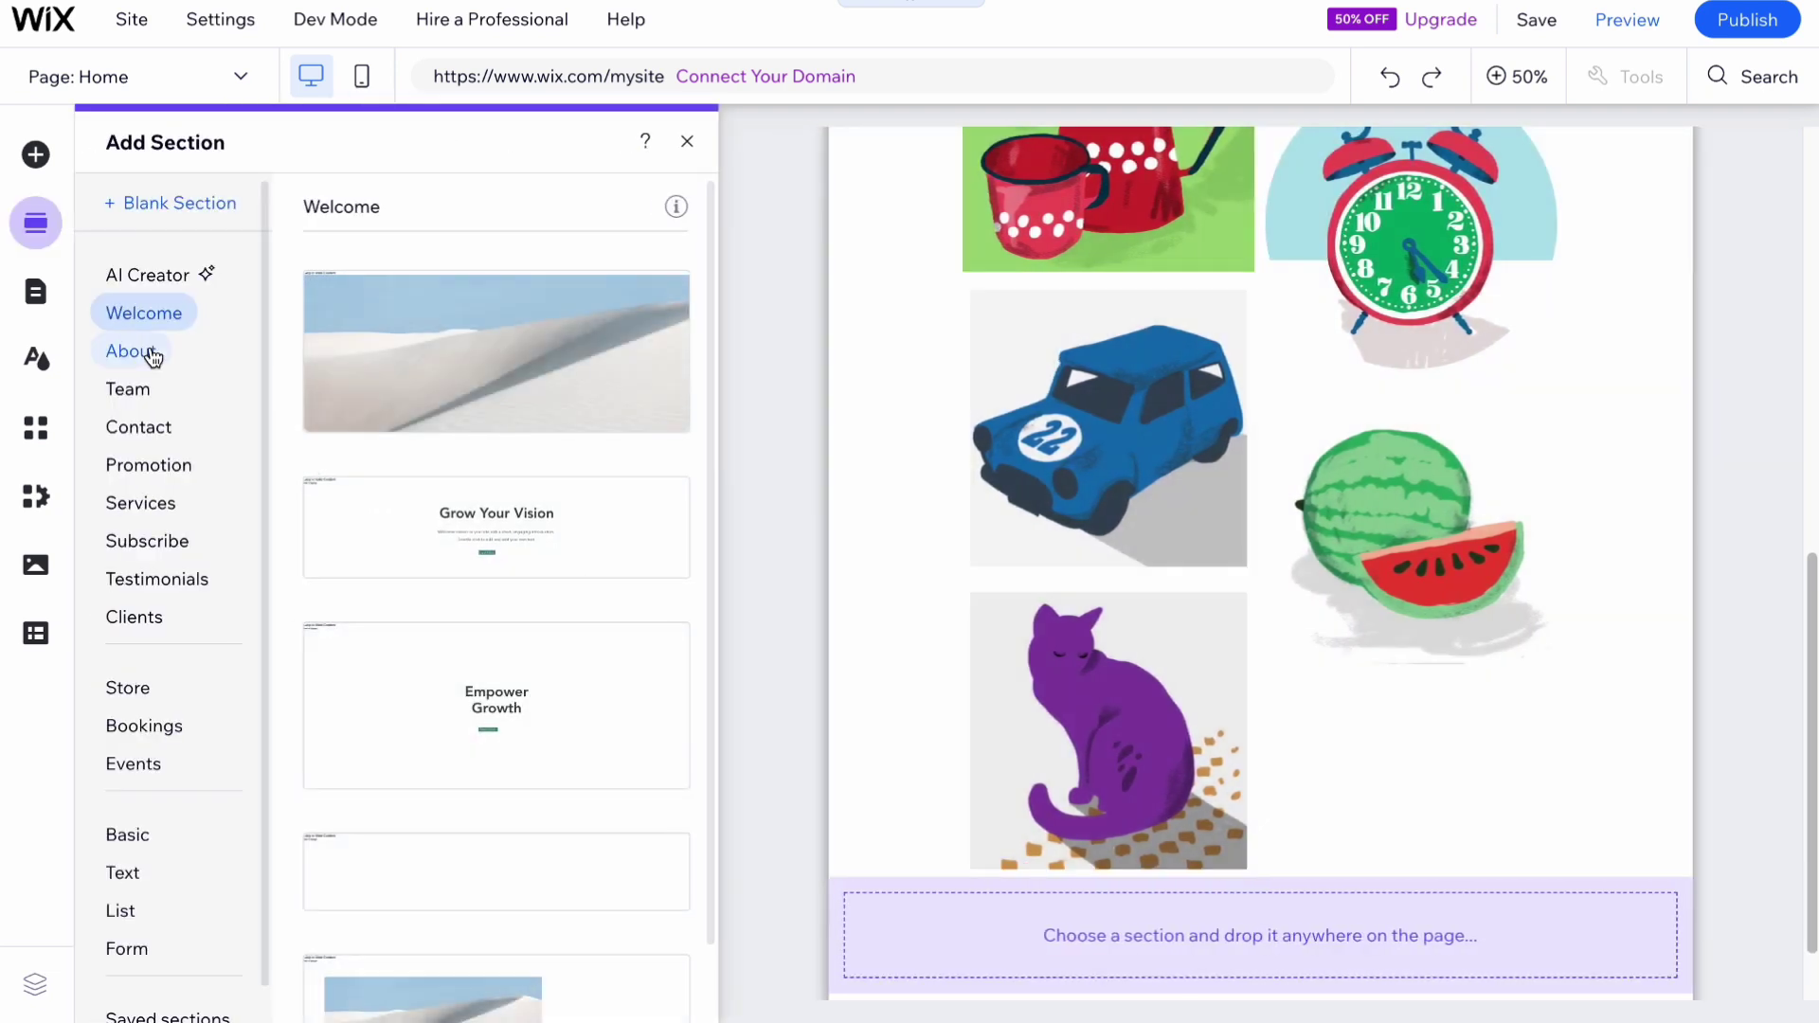
click(137, 405)
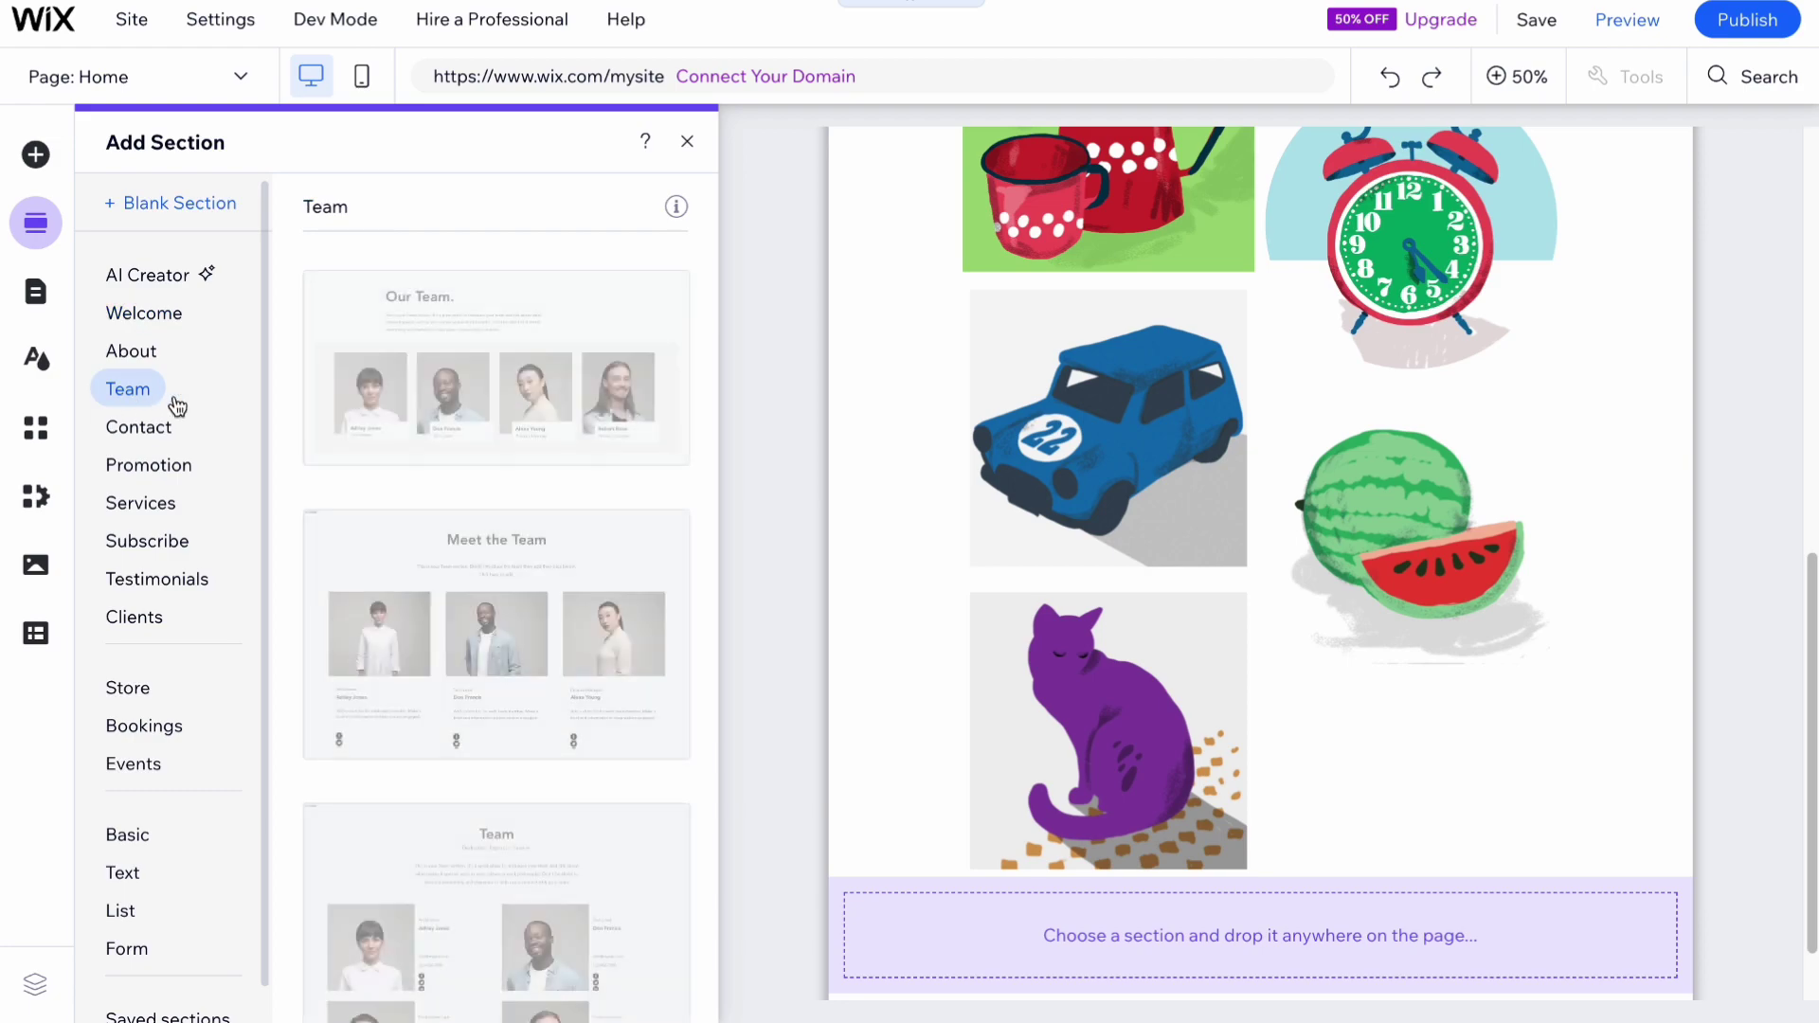
click(531, 338)
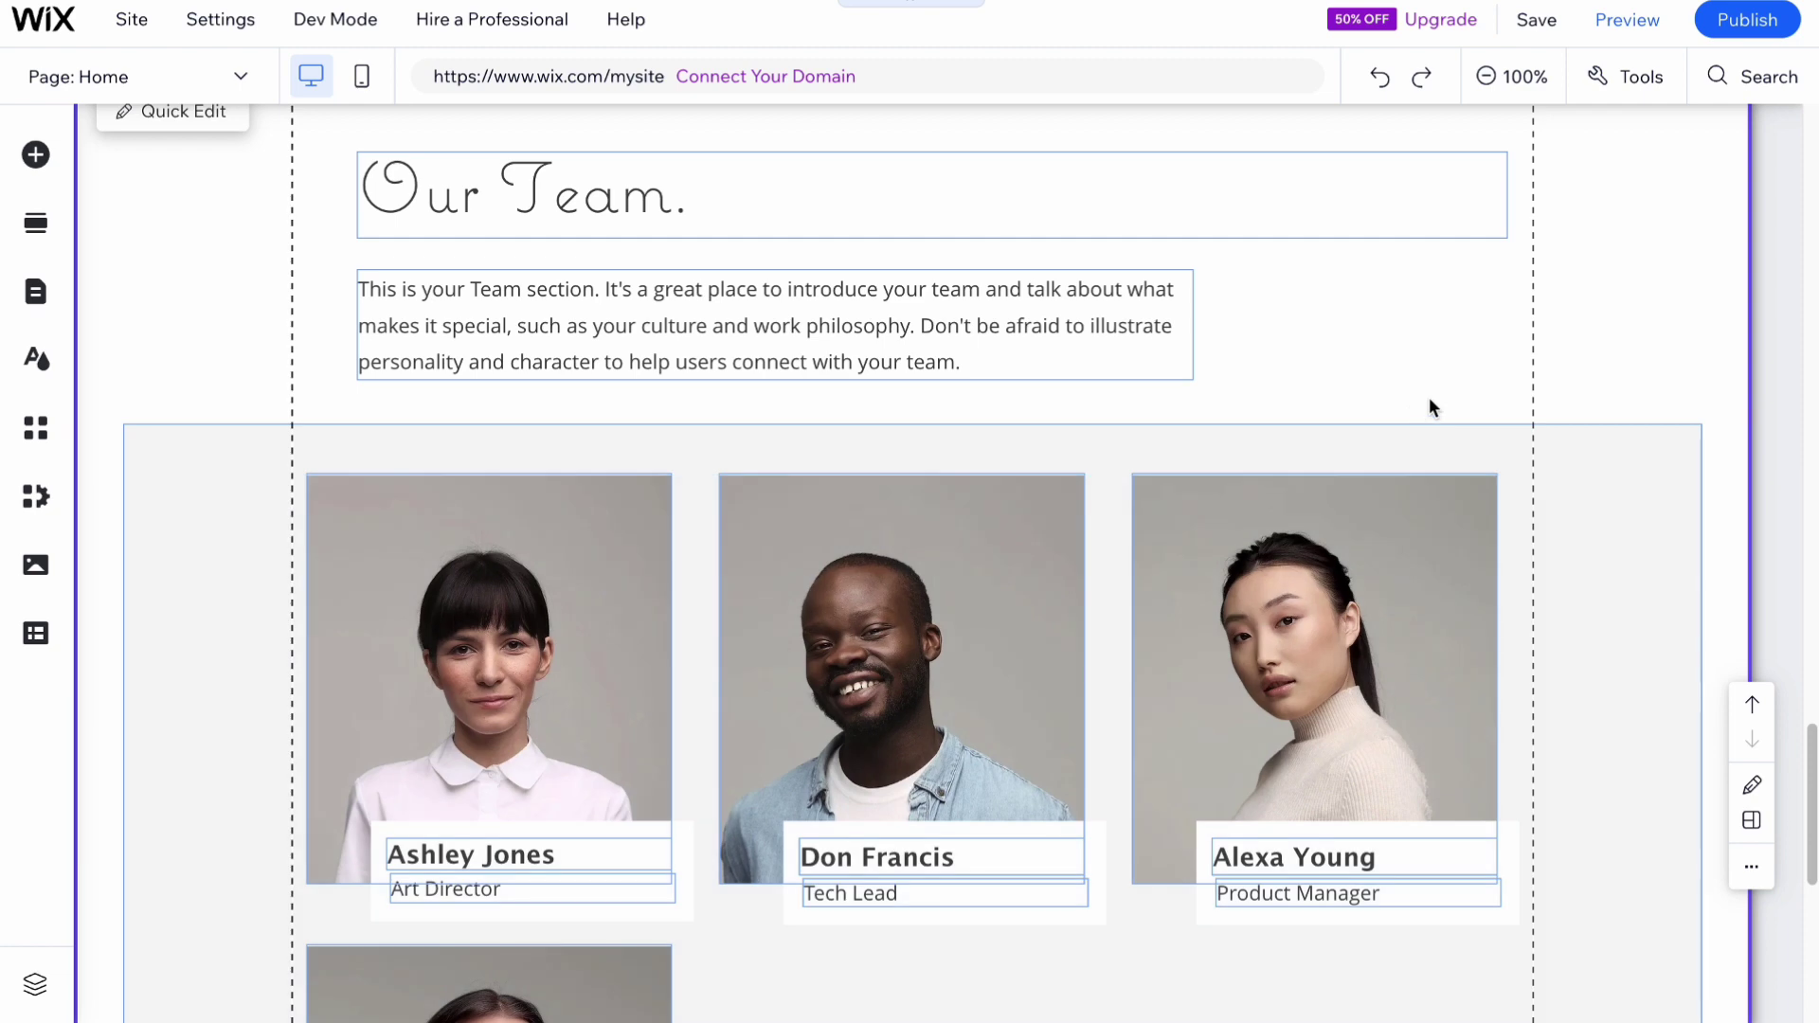
- Examine the Our Team section on the Home page and the options available for that section
scroll(878, 373, up, 6)
scroll(877, 373, down, 5)
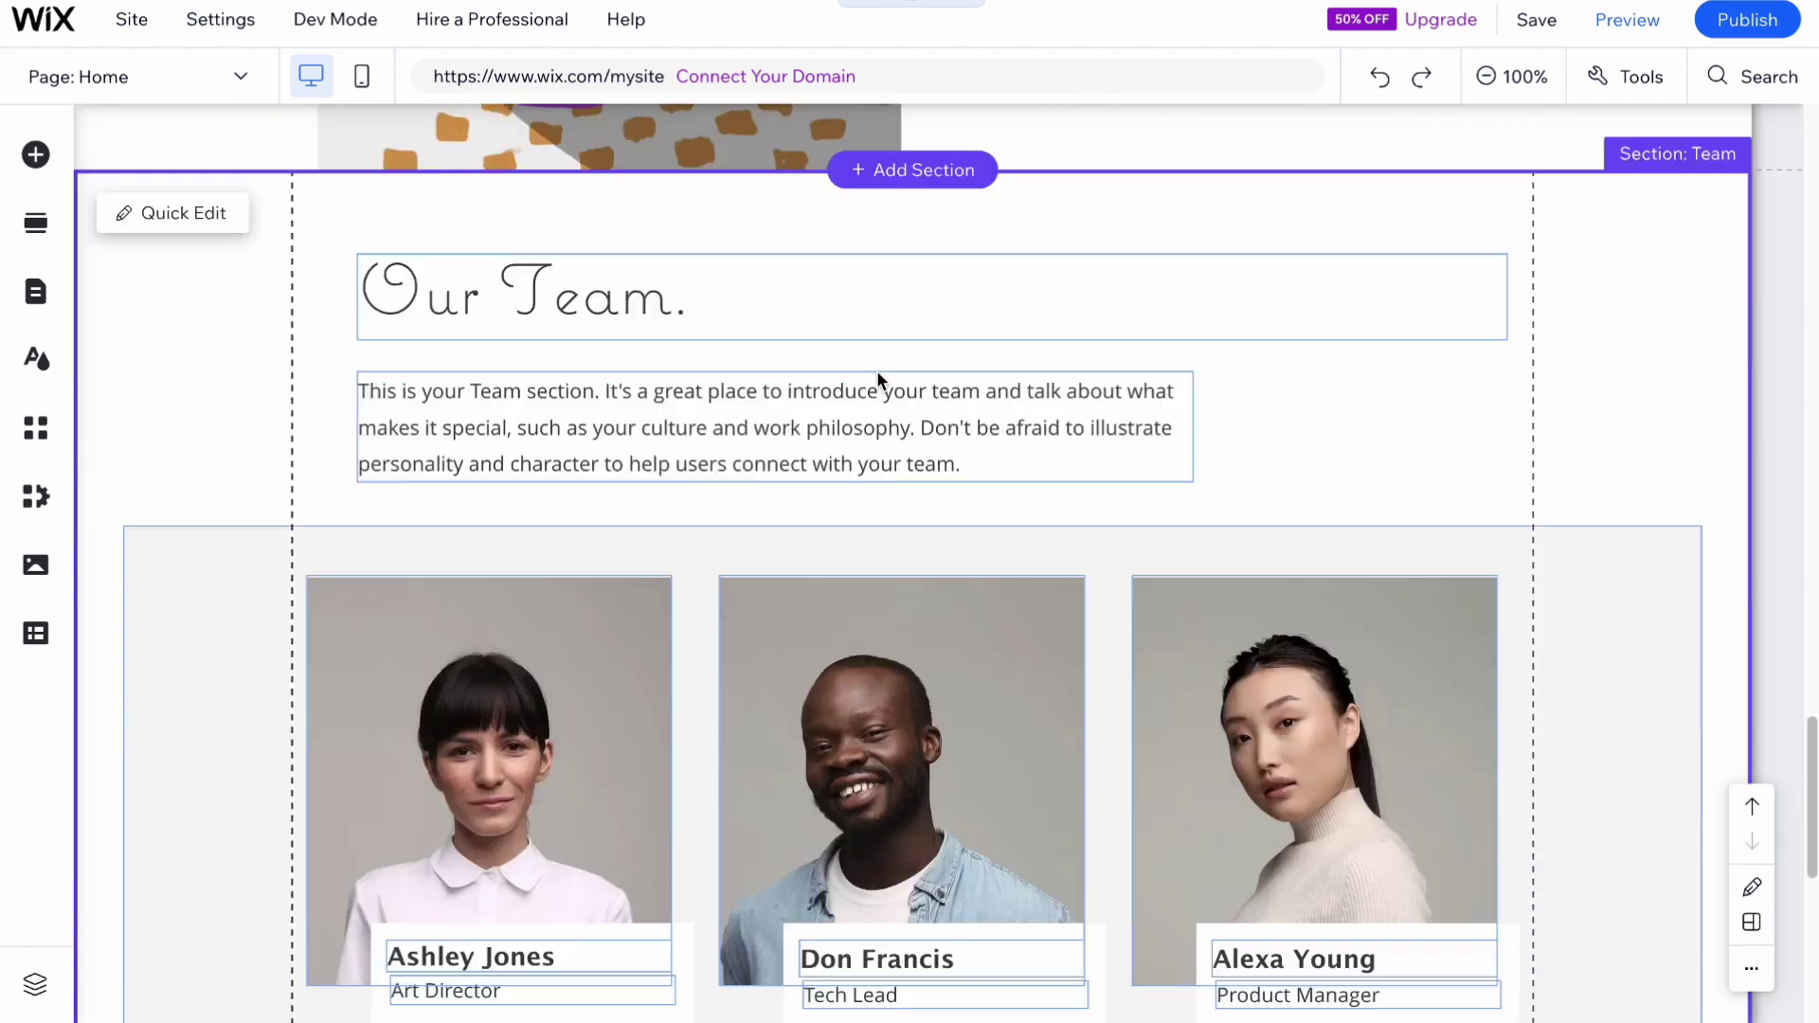
scroll(878, 371, down, 1)
scroll(929, 339, up, 3)
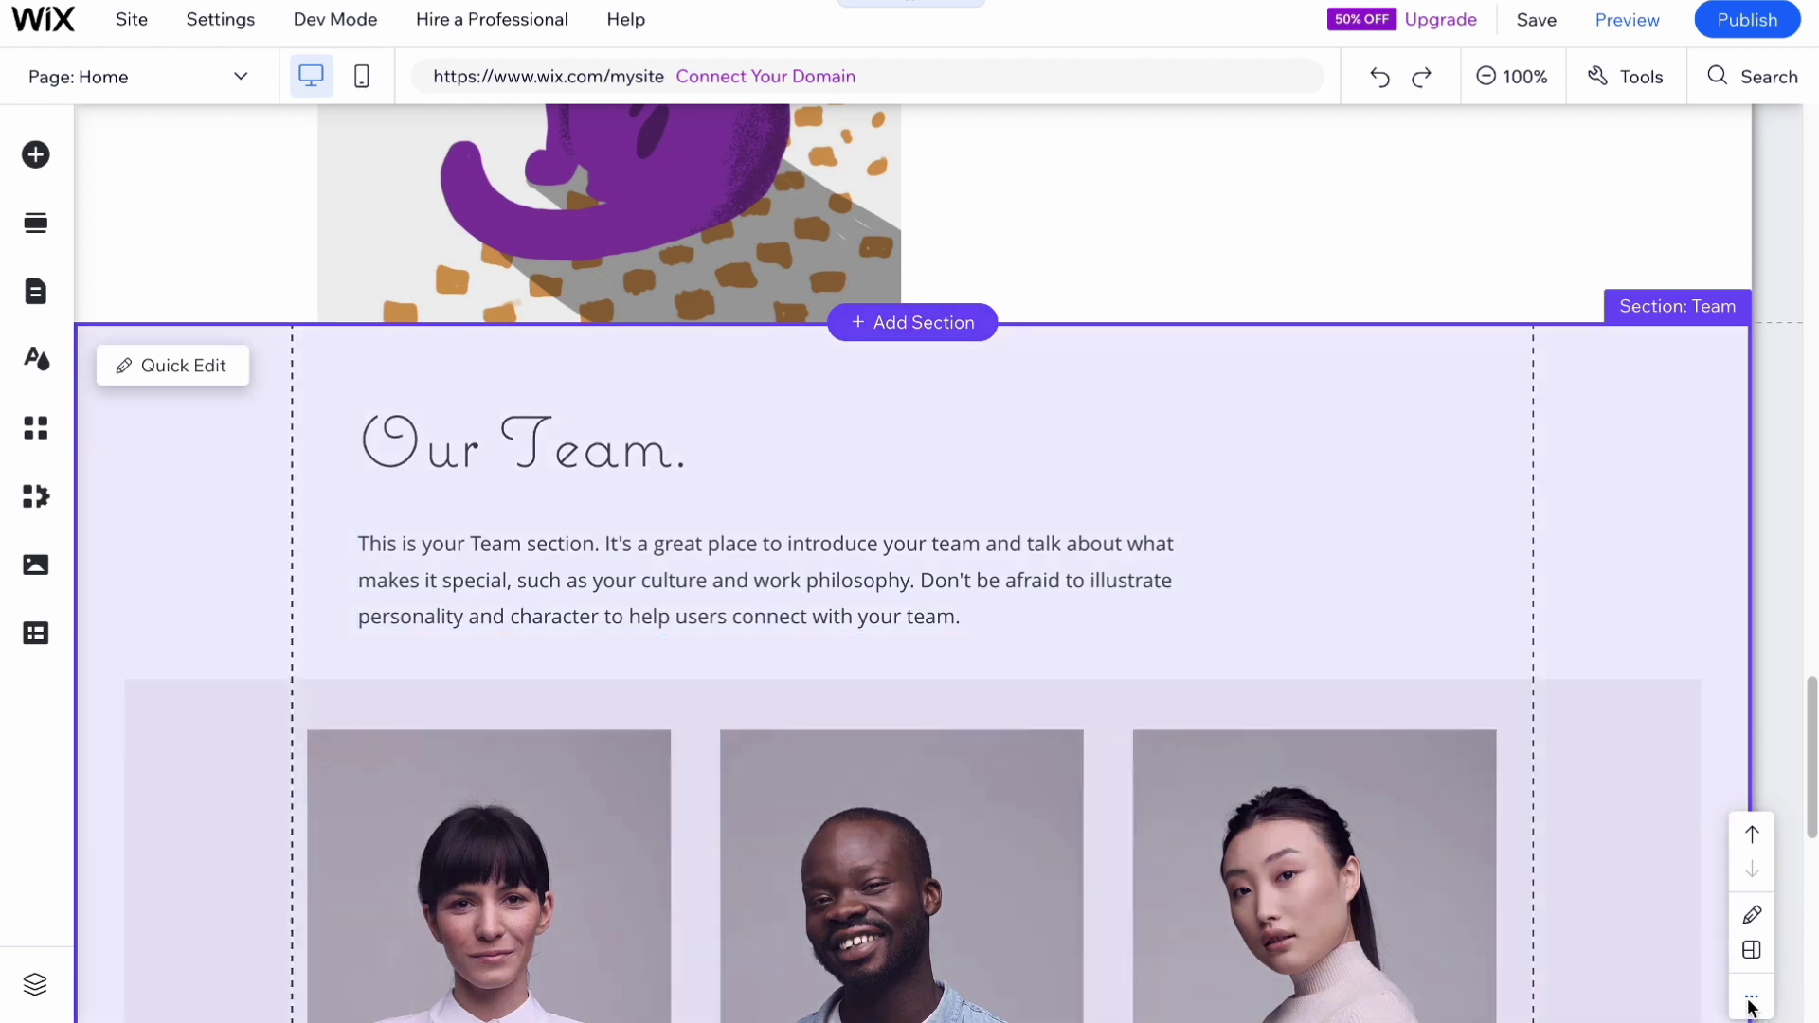
click(1752, 996)
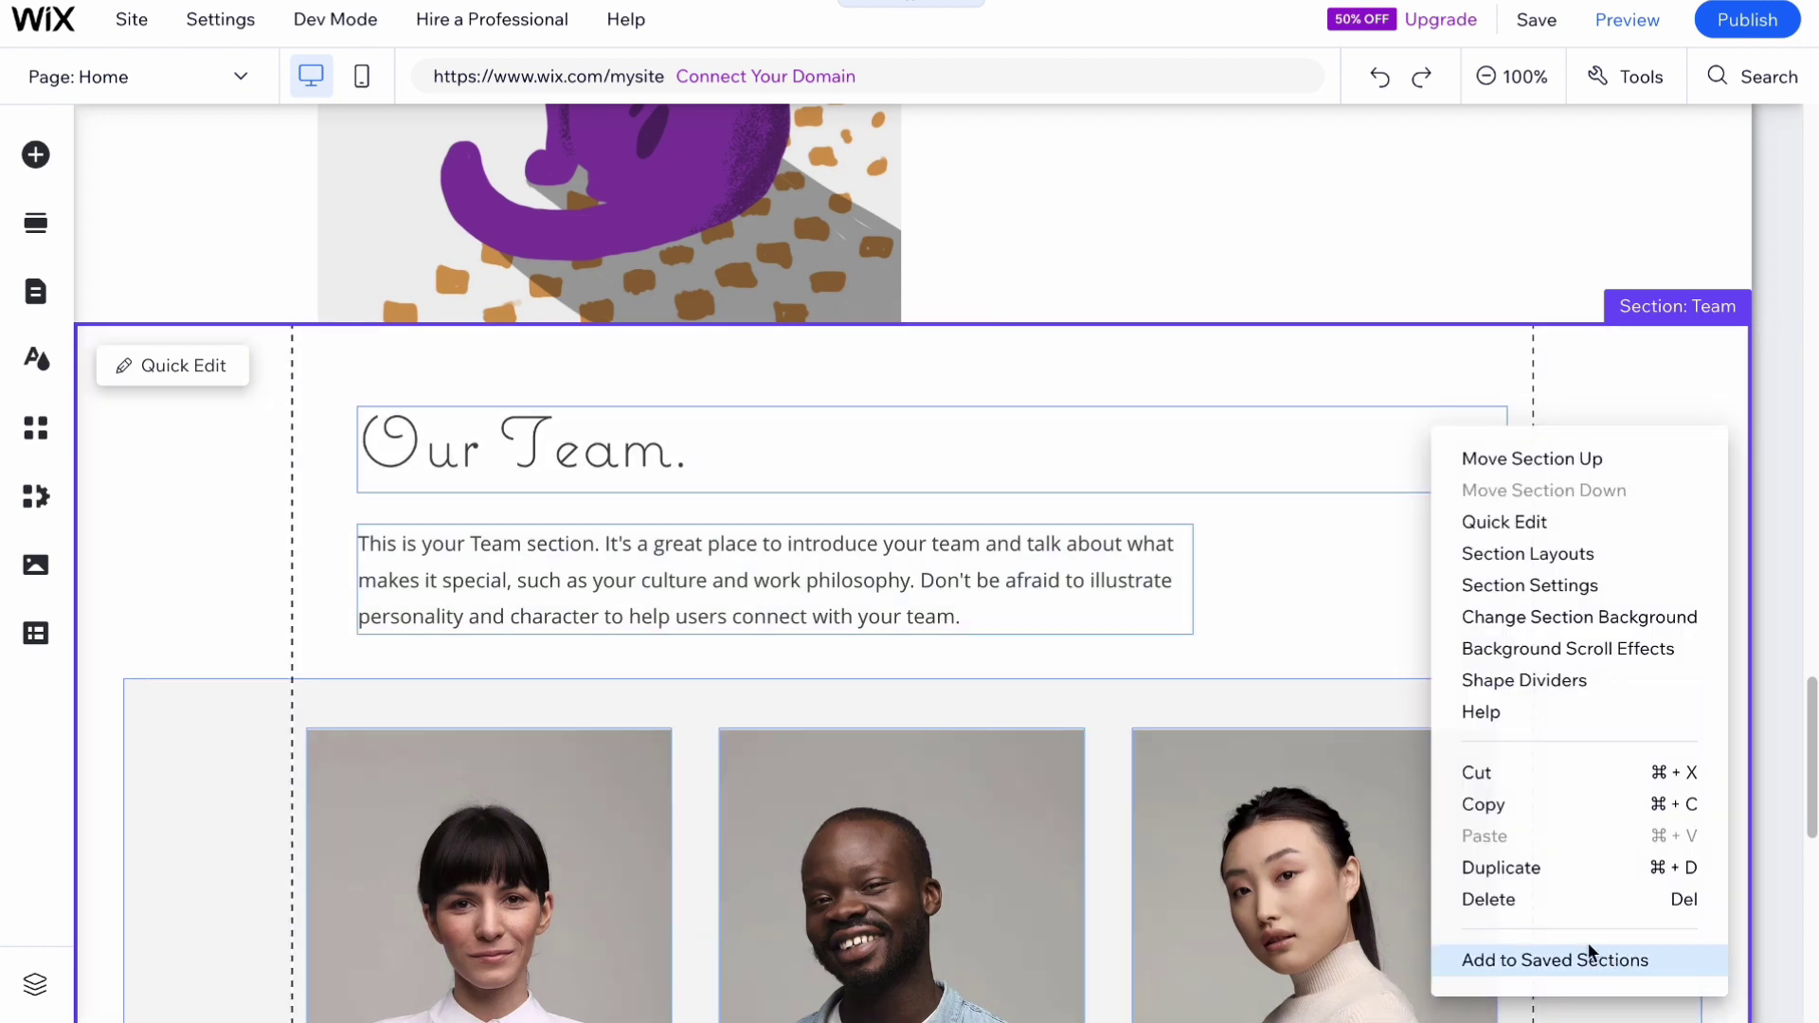
click(1780, 557)
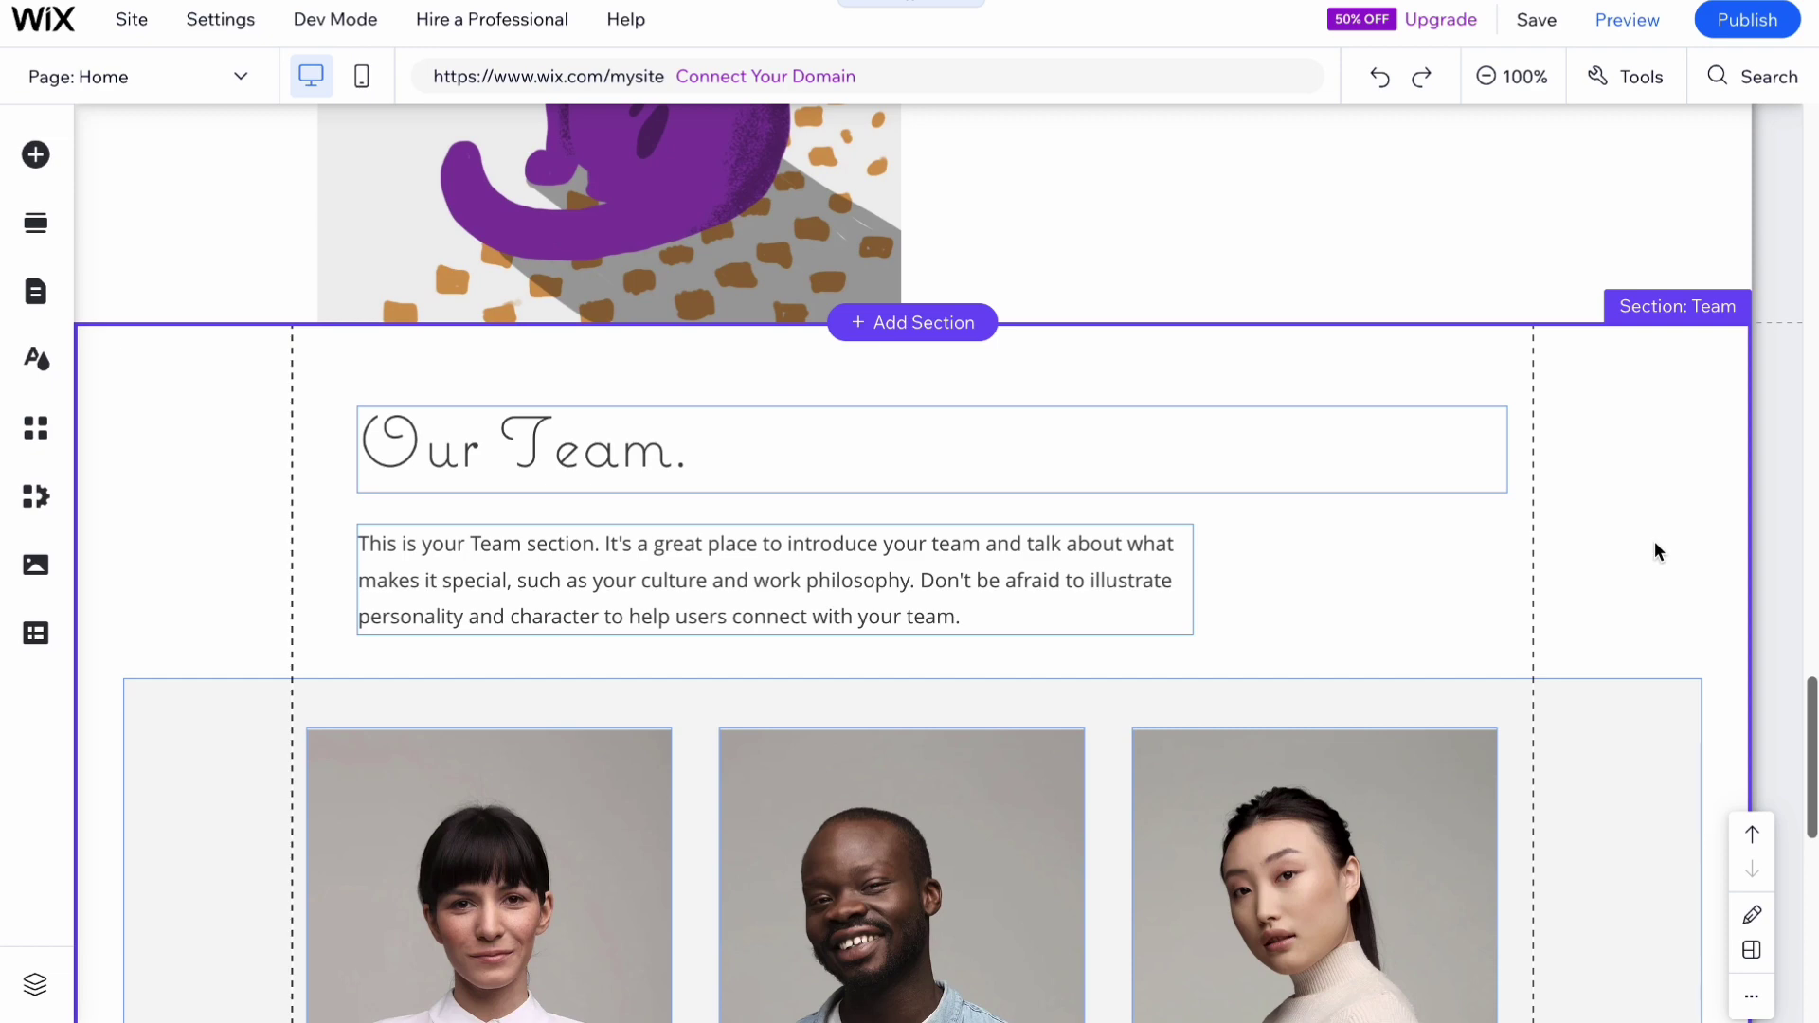
- Look over the whole Home page, from the team member photos up through the portfolio illustrations to the header
scroll(1282, 582, up, 1)
scroll(1284, 581, down, 5)
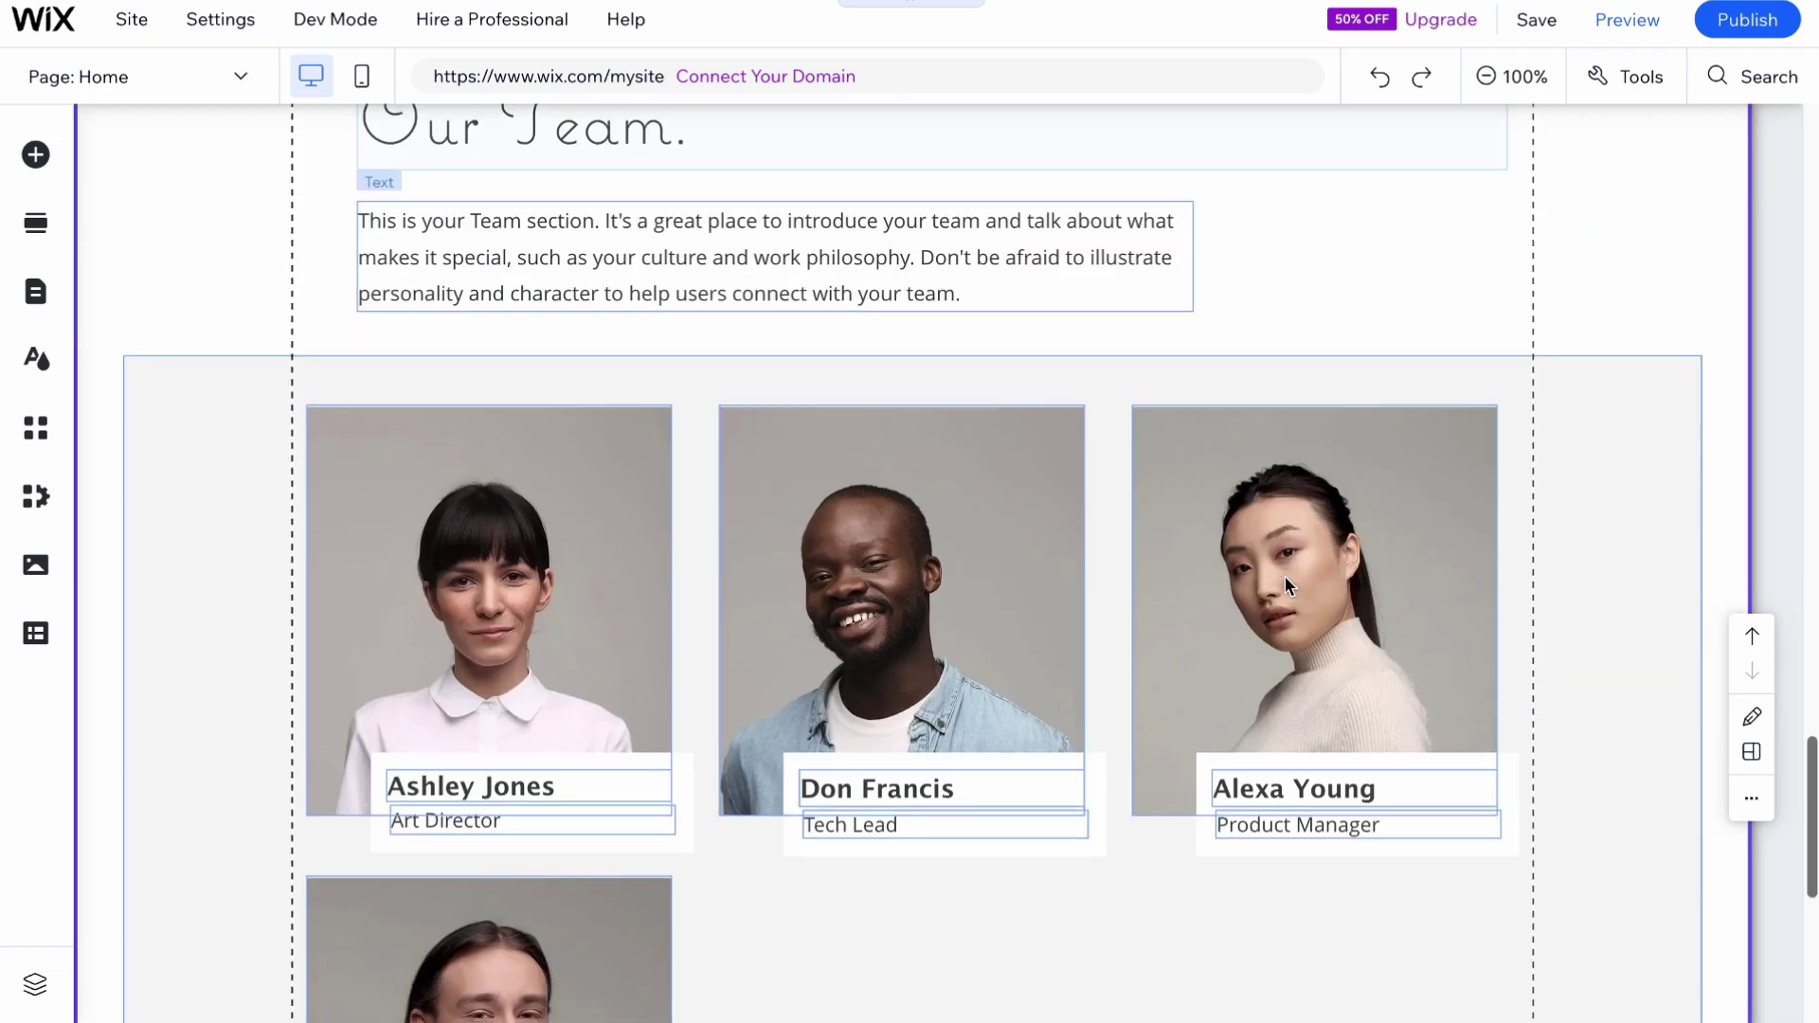
scroll(1019, 432, up, 10)
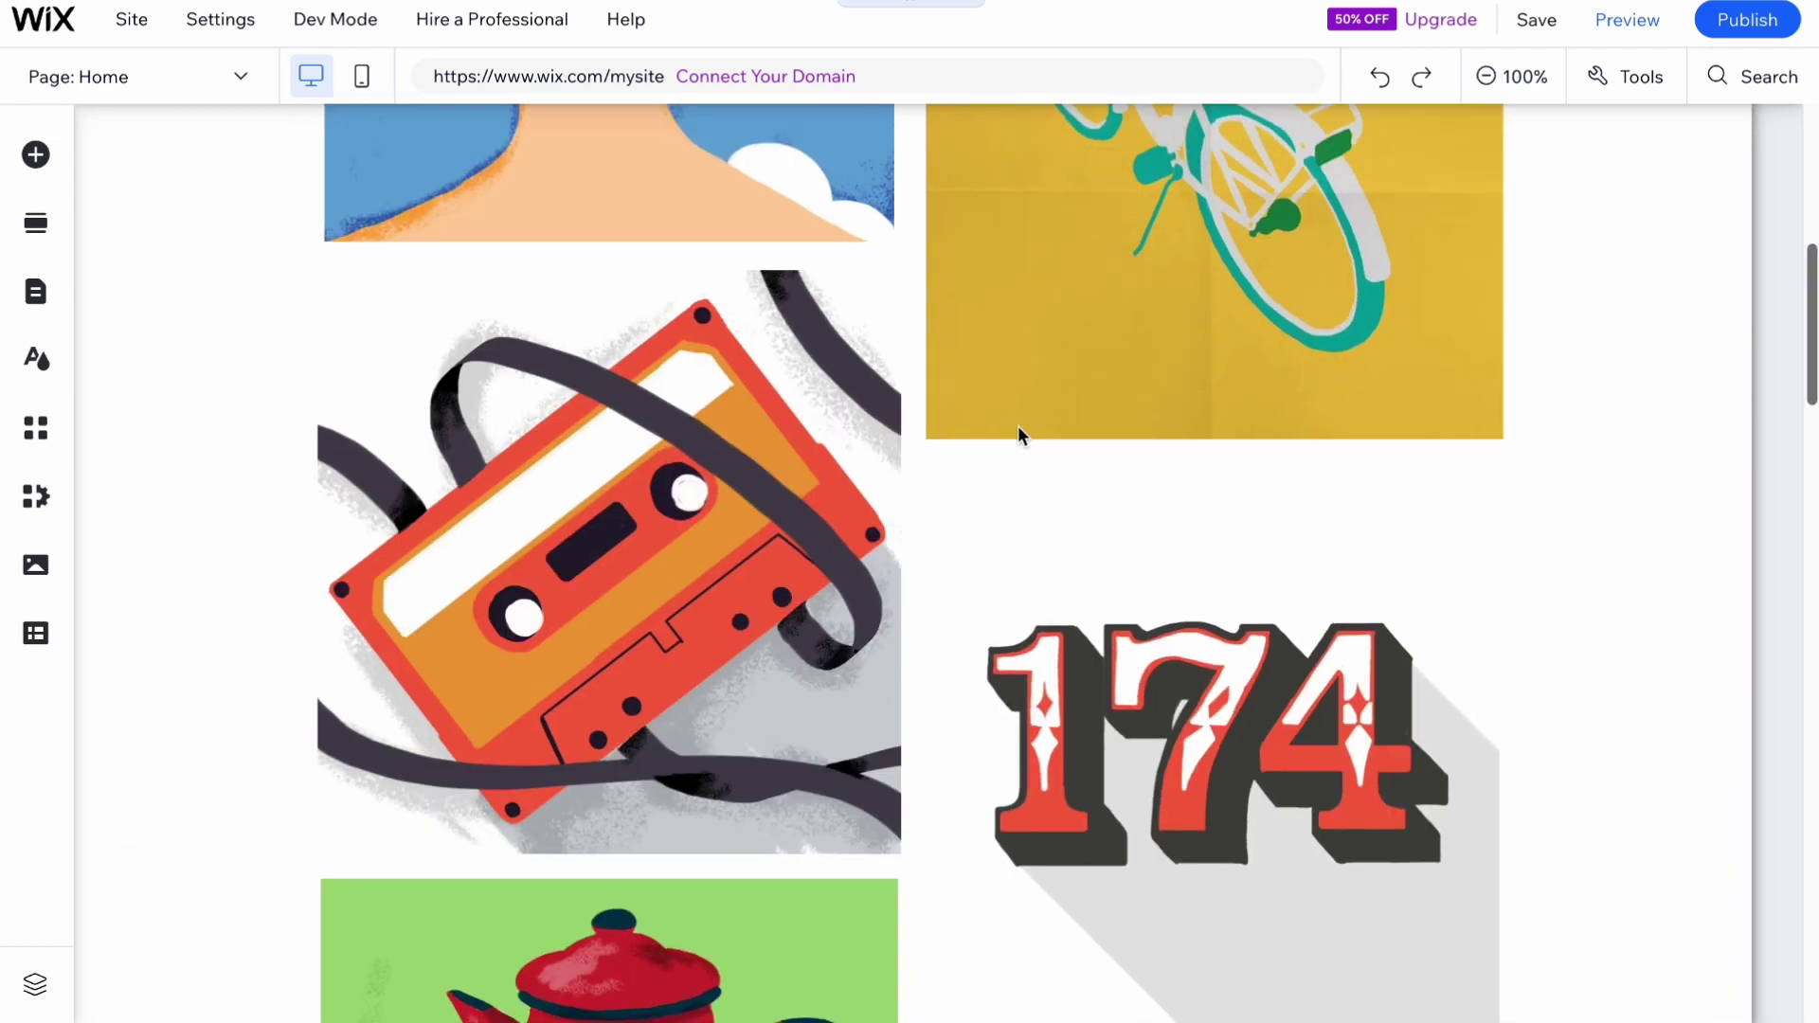
scroll(1020, 432, up, 3)
scroll(1020, 433, down, 15)
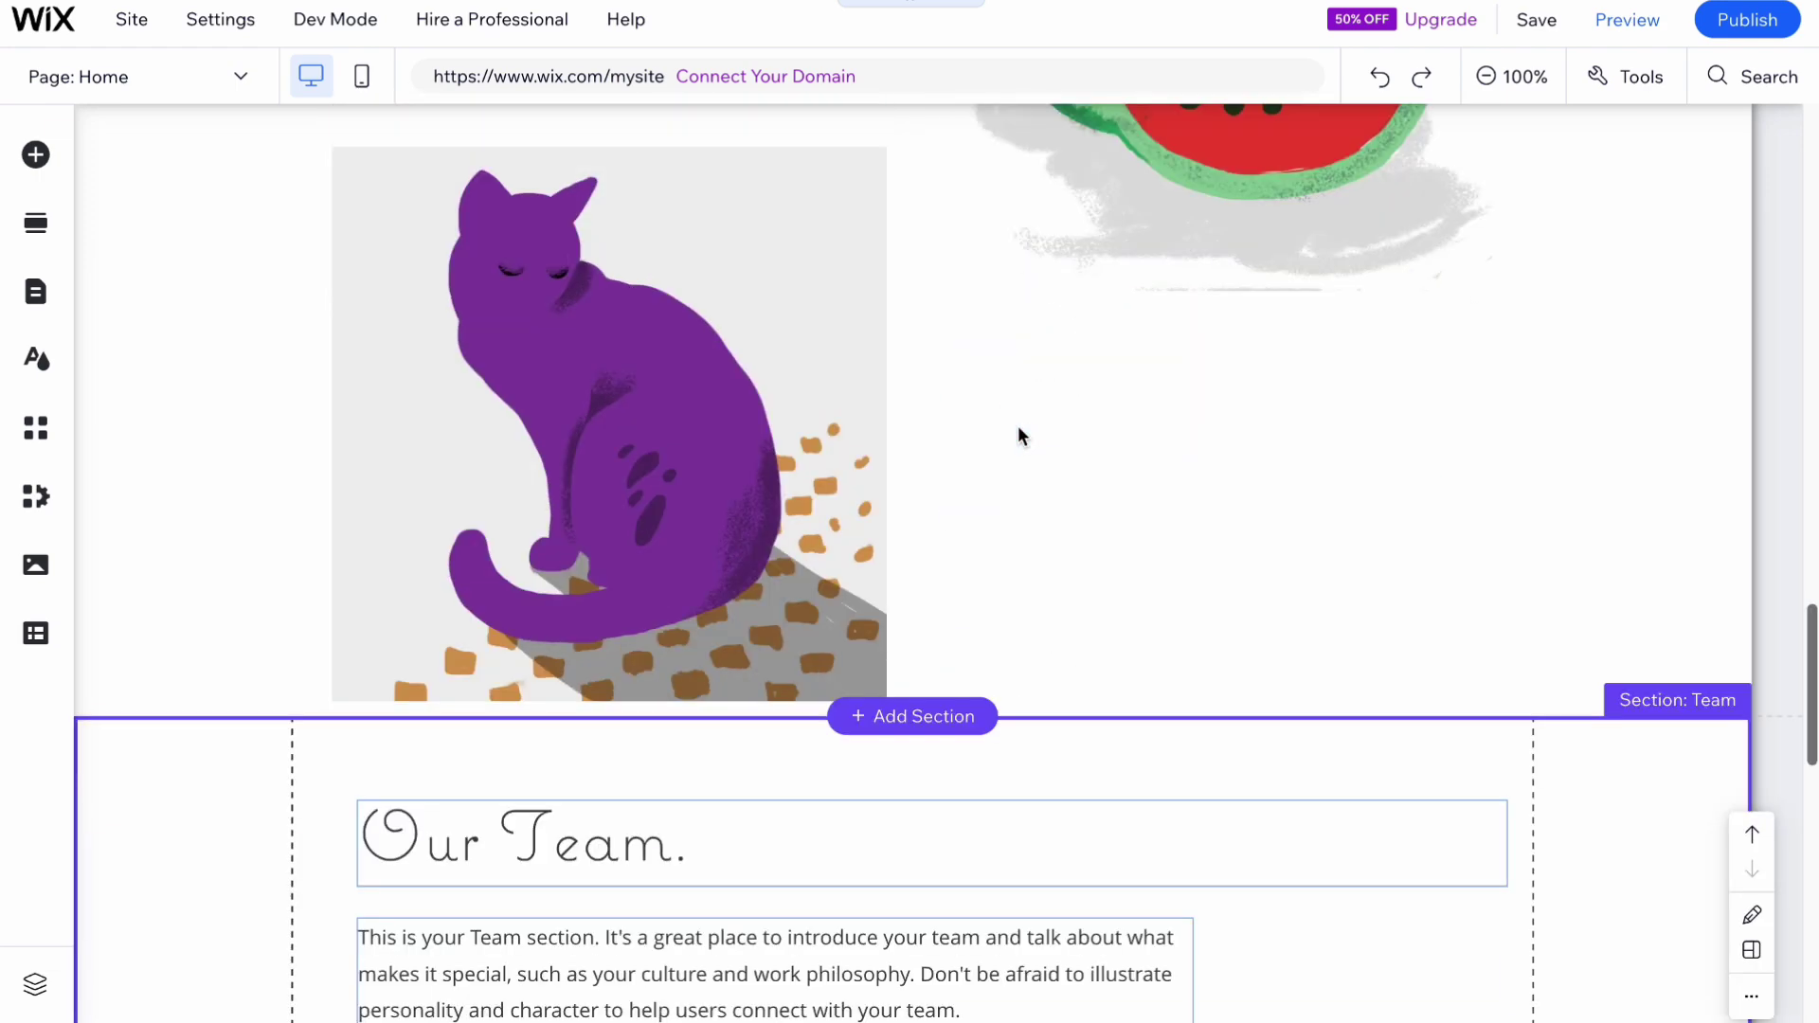
scroll(862, 516, down, 3)
scroll(847, 532, down, 2)
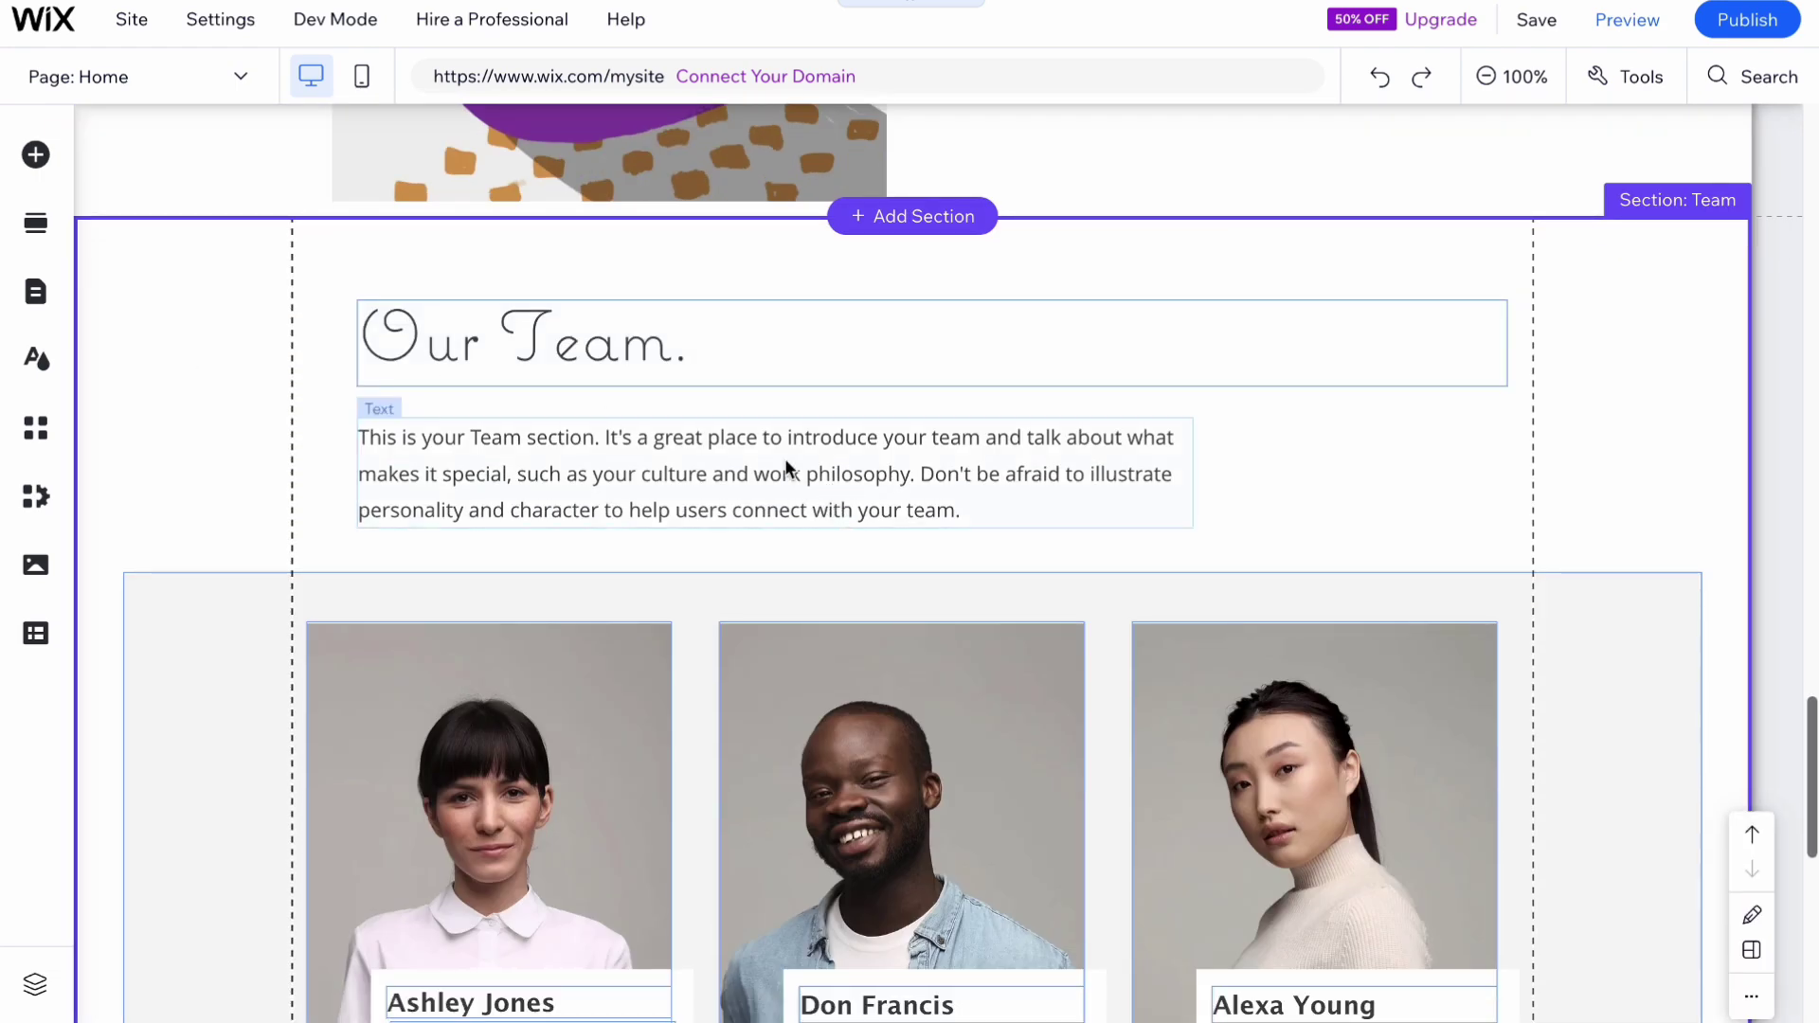
scroll(785, 465, up, 10)
scroll(784, 469, up, 5)
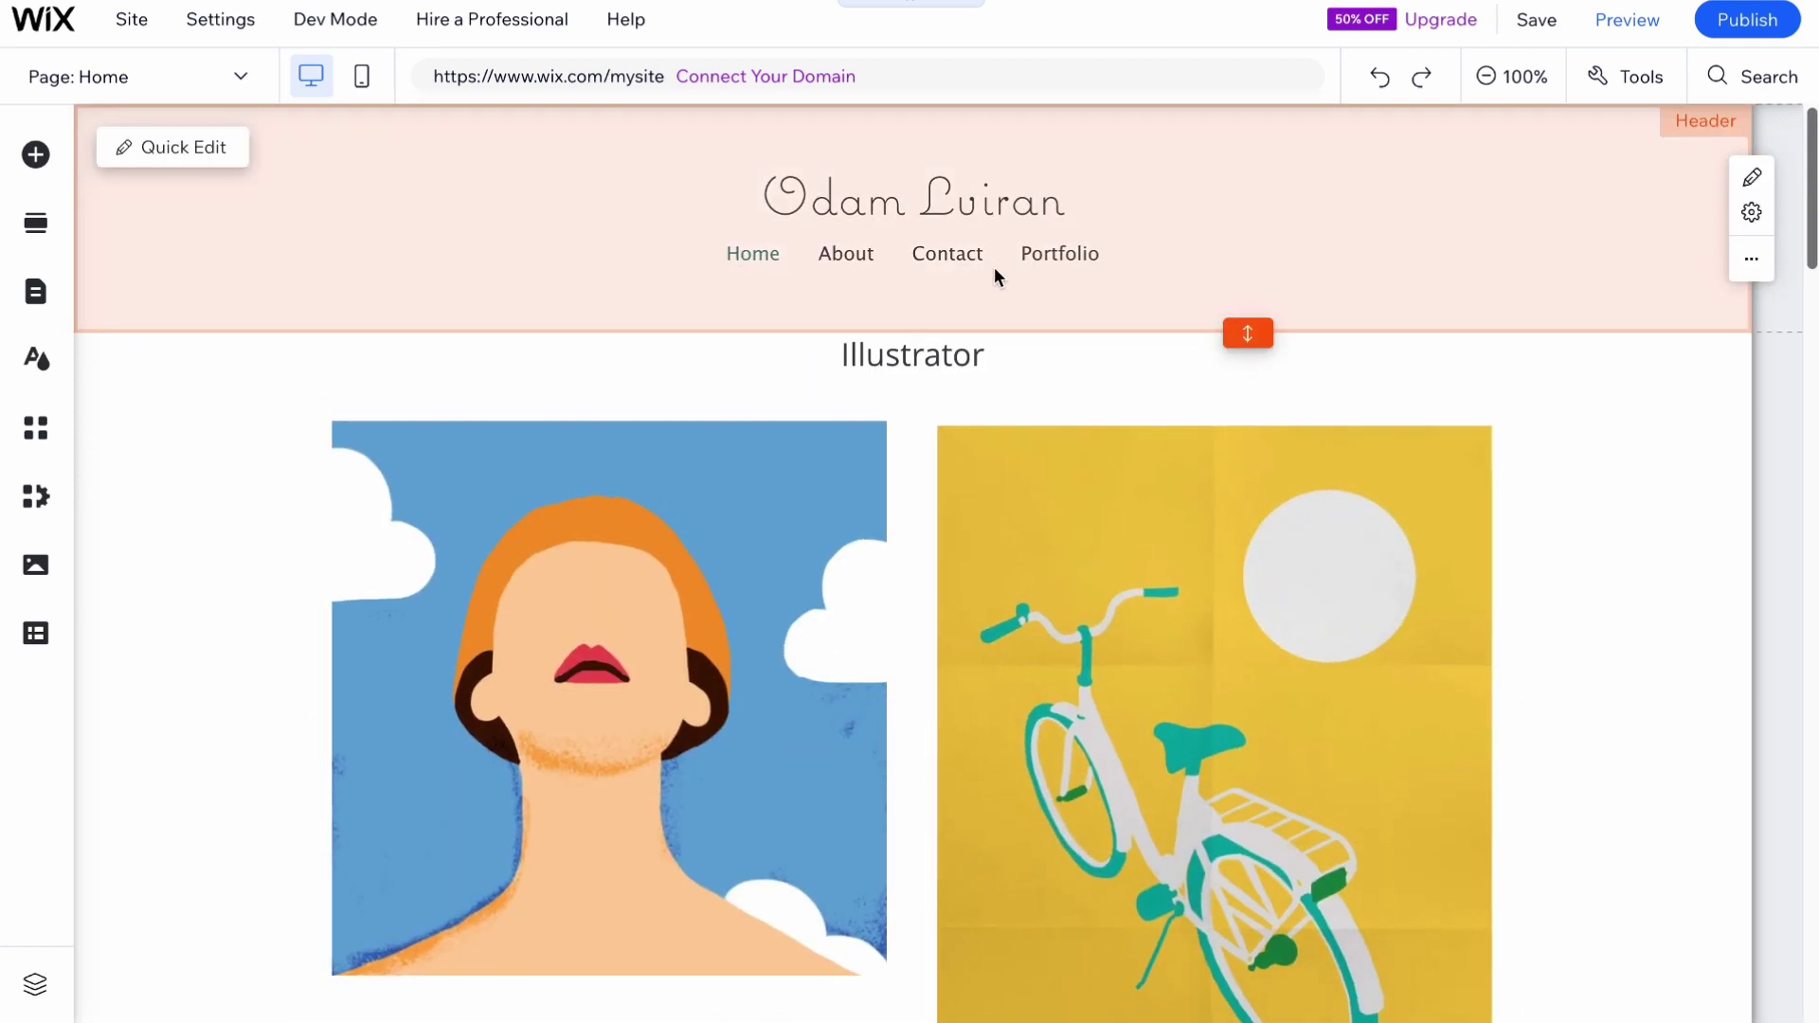
- Open the list of site pages and view the content of the About and Contact pages
click(36, 305)
click(352, 338)
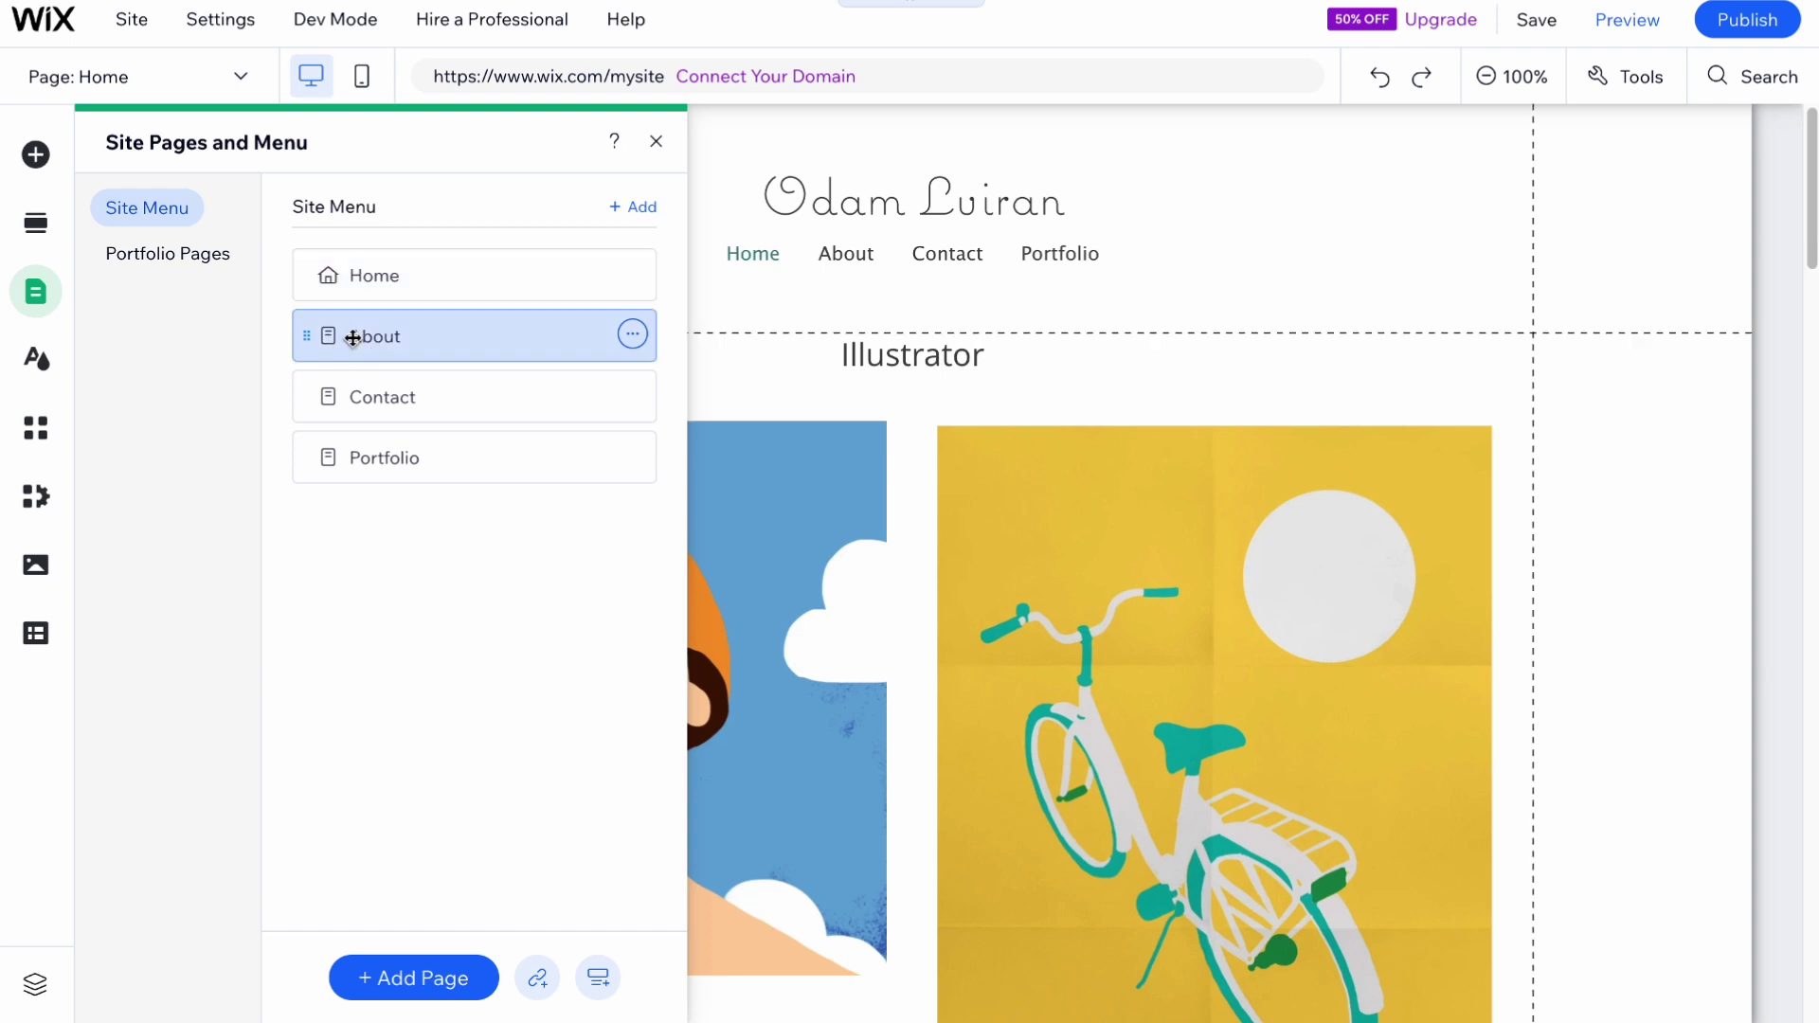
scroll(940, 548, down, 5)
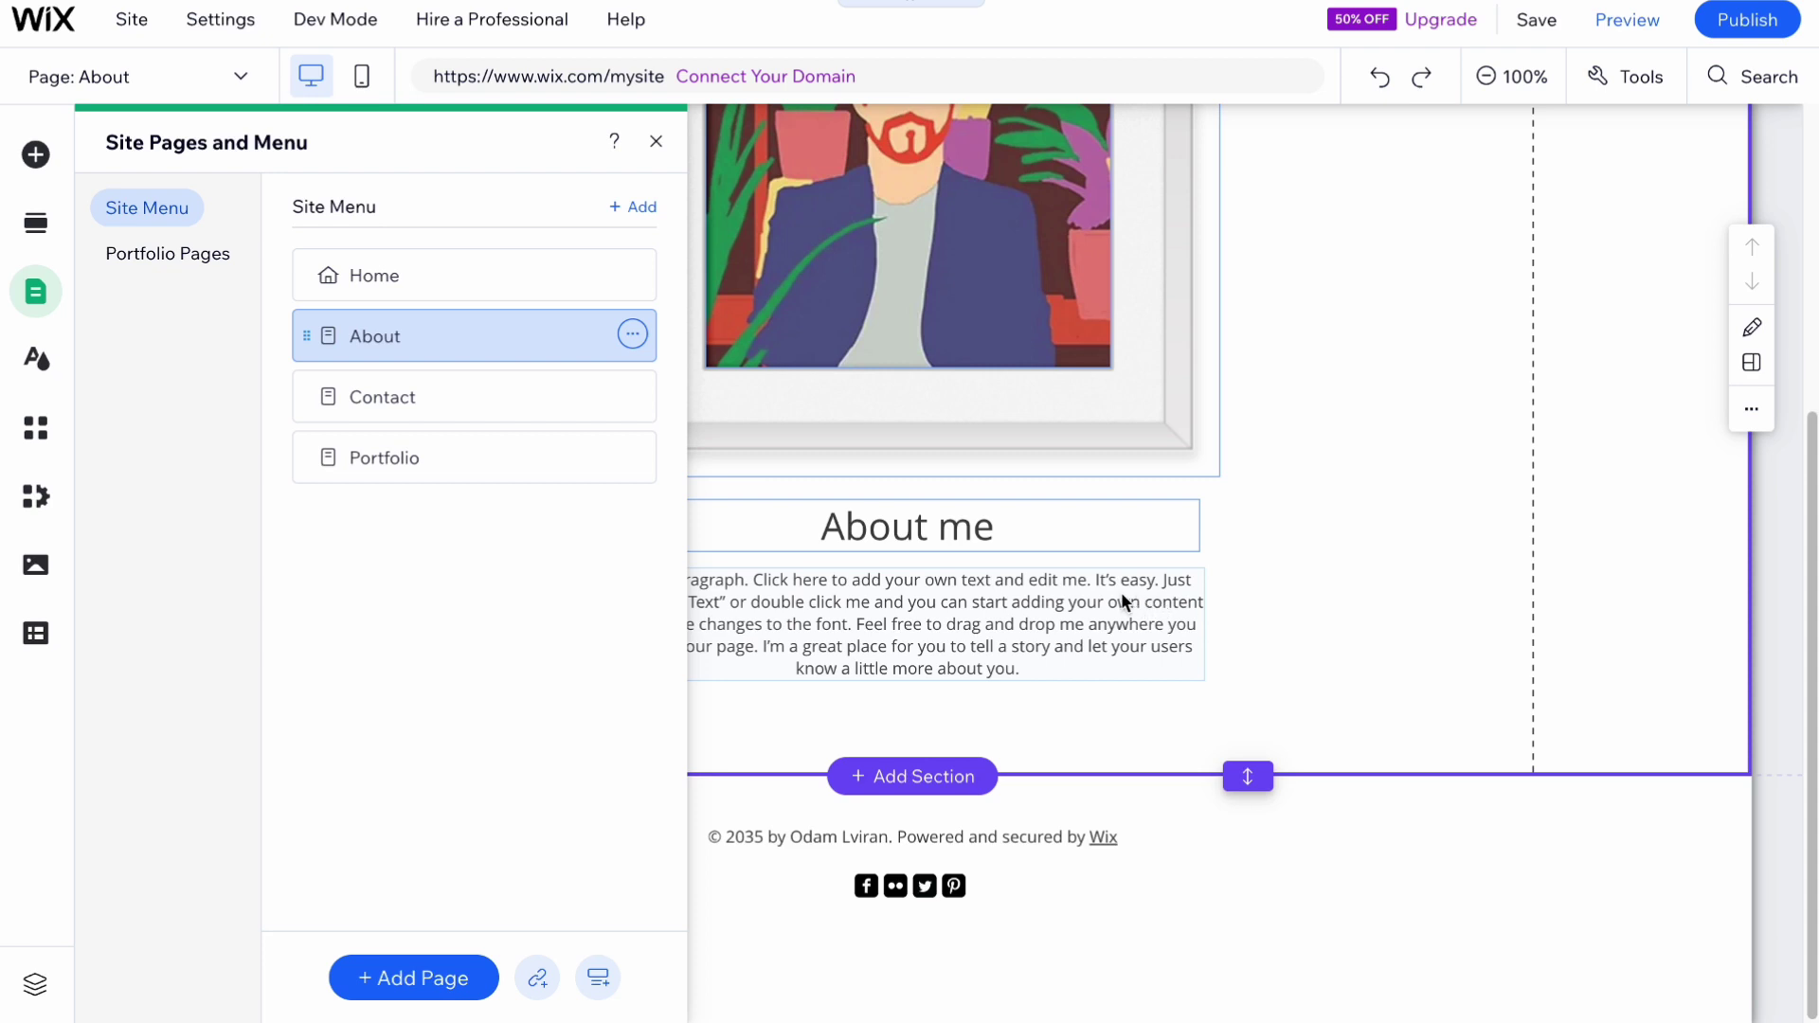
click(404, 398)
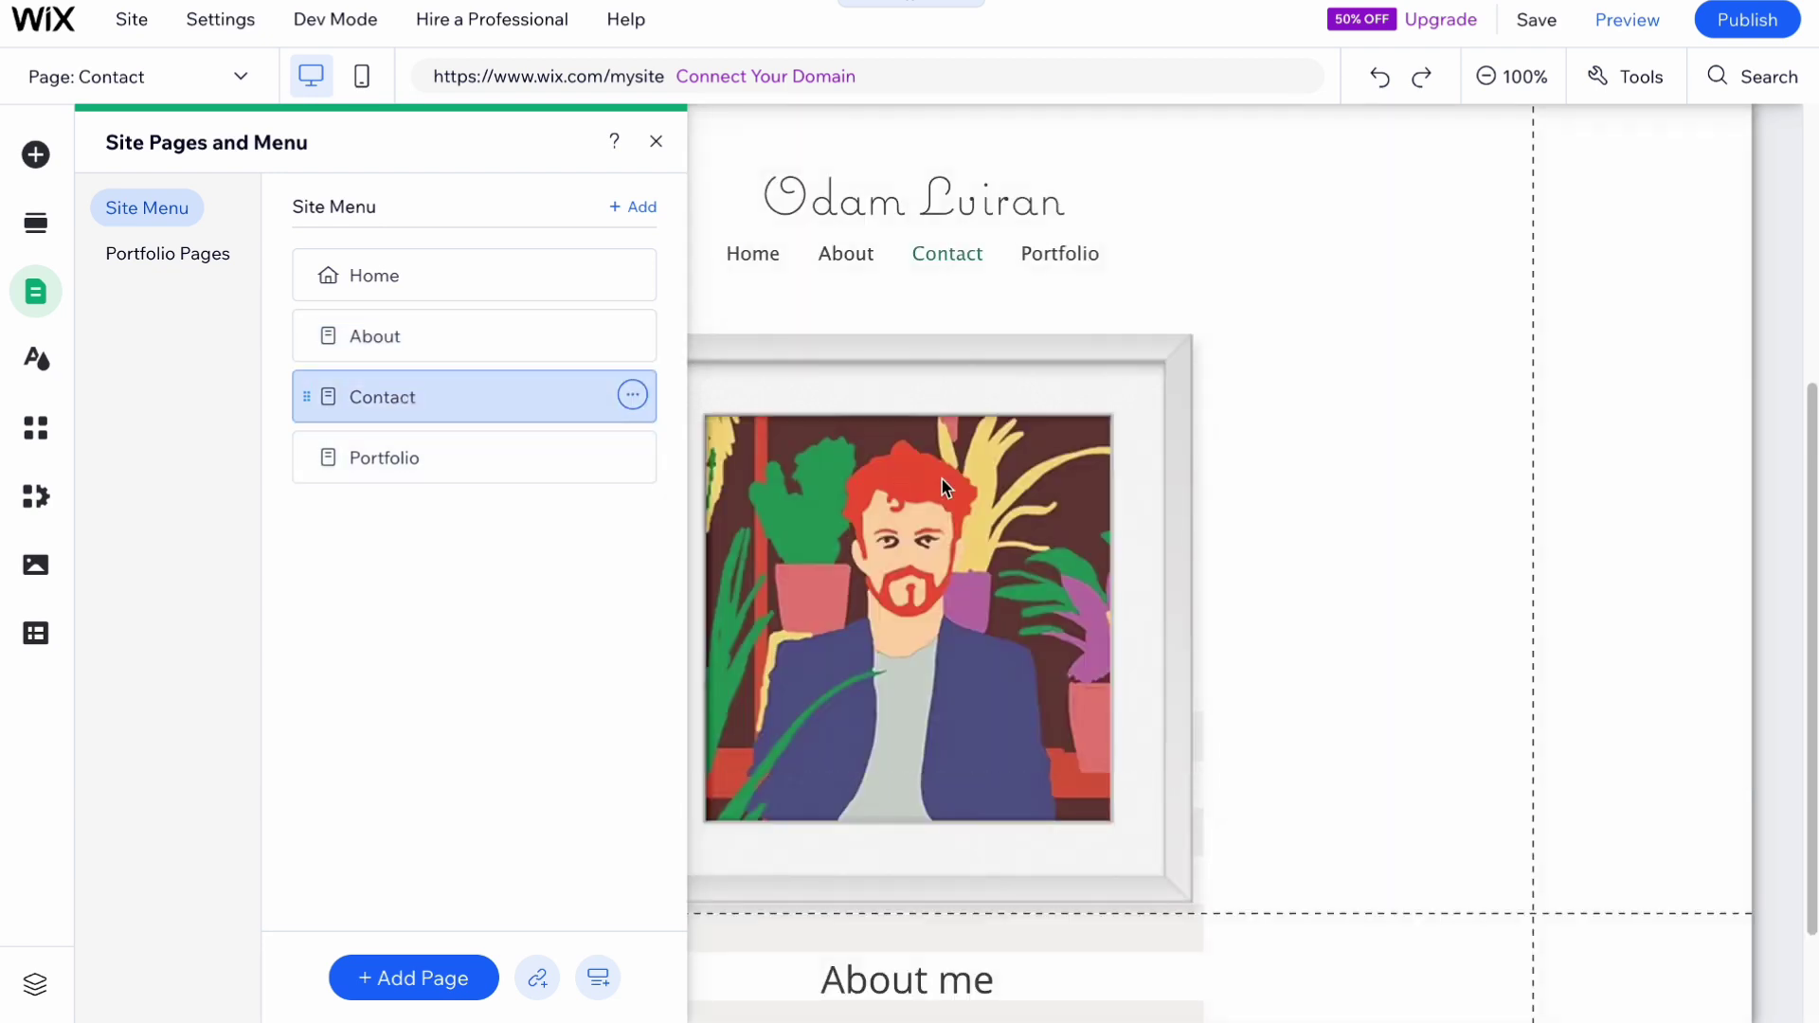
scroll(930, 480, down, 8)
scroll(923, 482, up, 8)
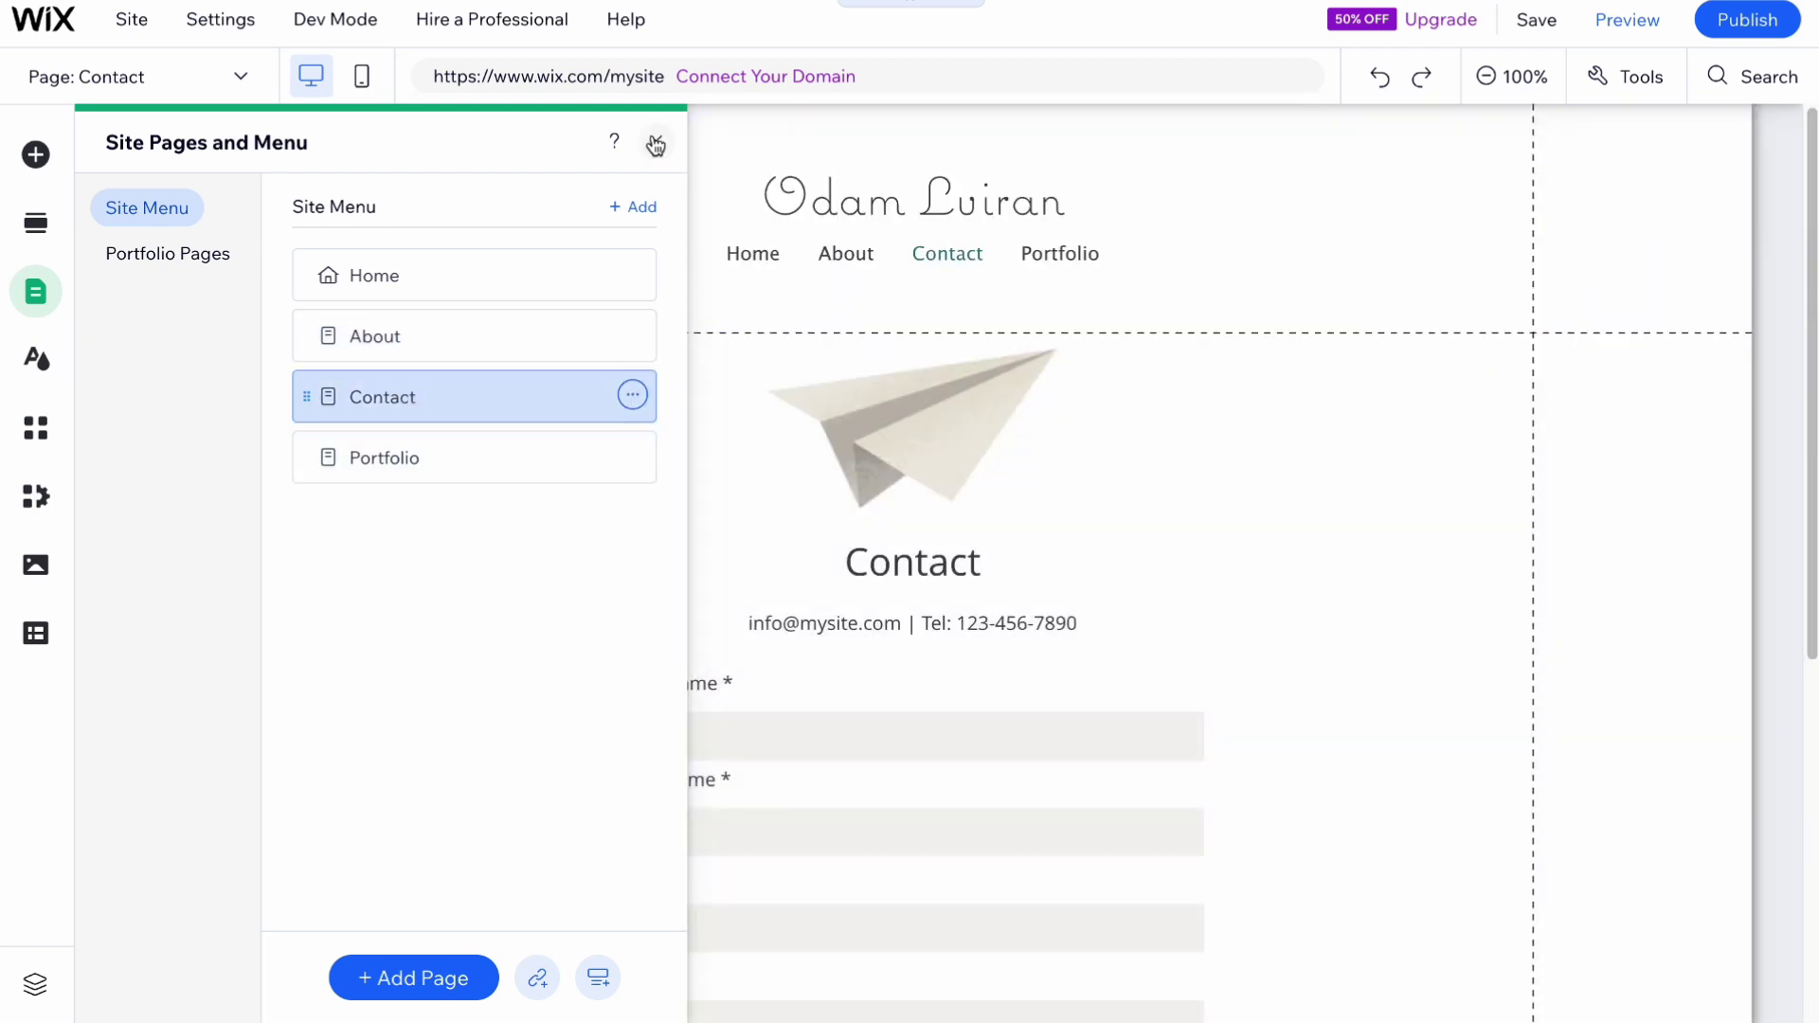
- Return to the About page for editing and look through its About Me section
click(379, 334)
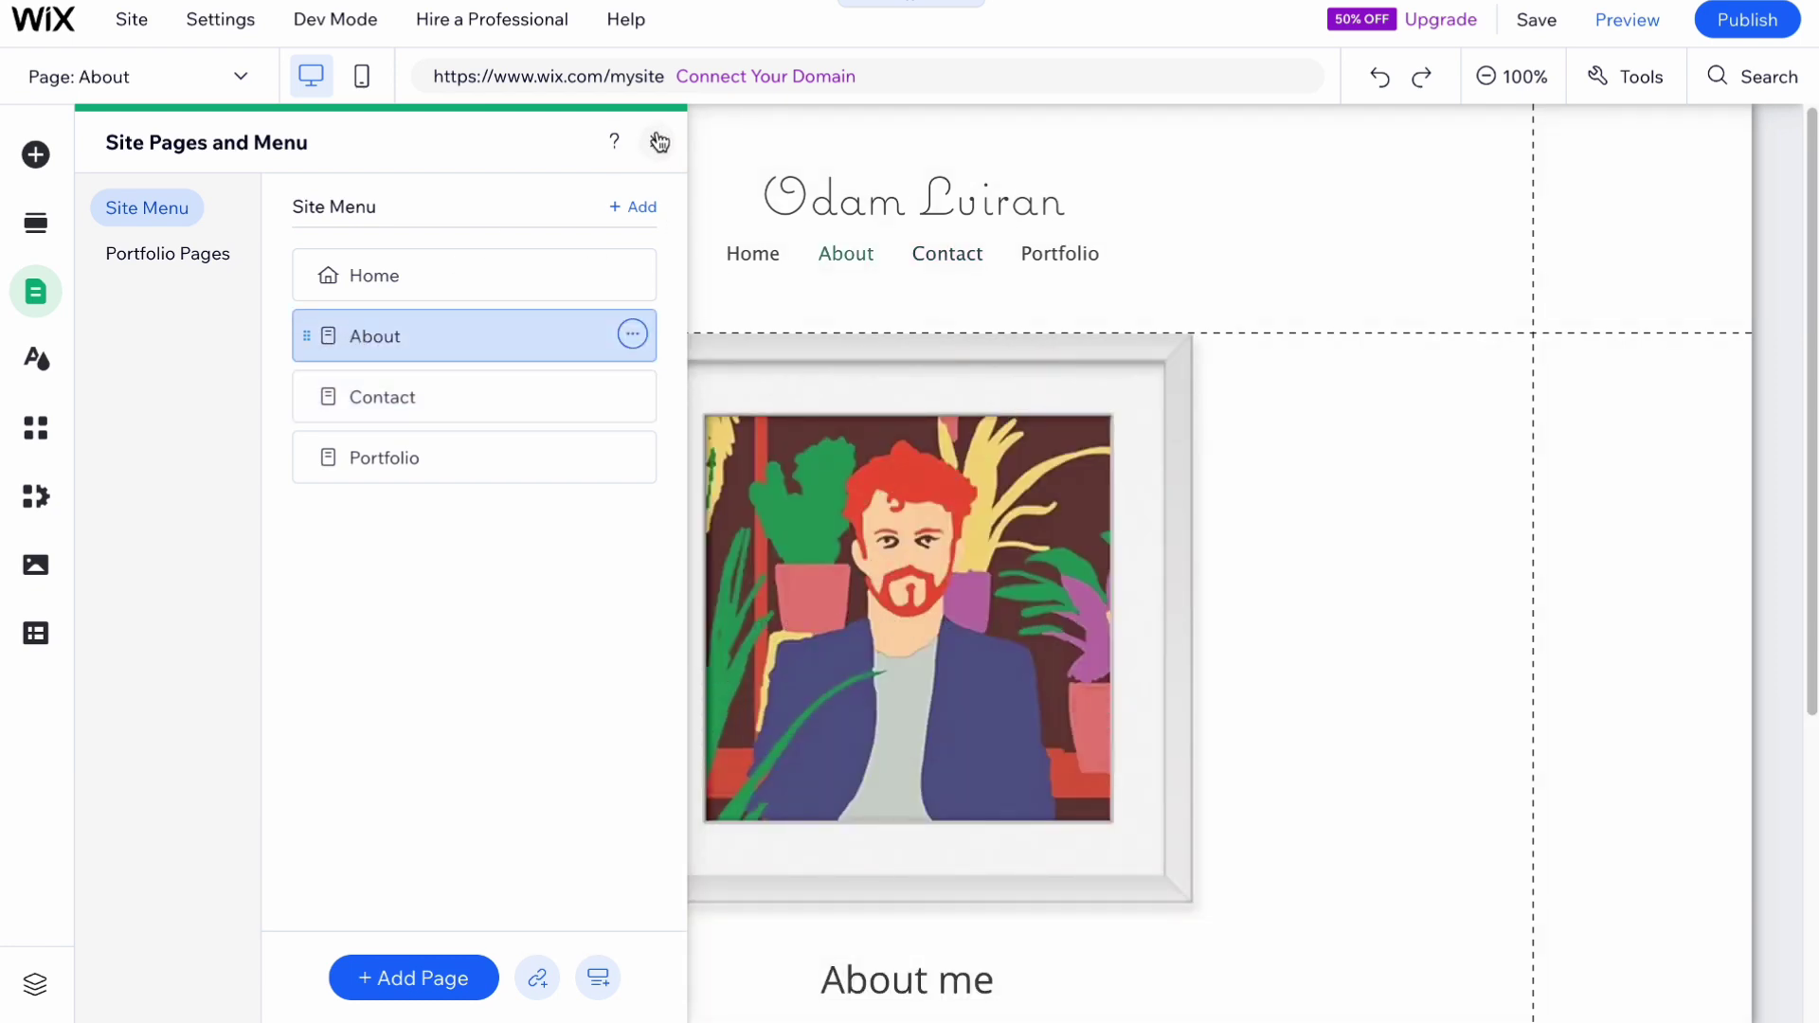
click(659, 142)
scroll(878, 366, down, 5)
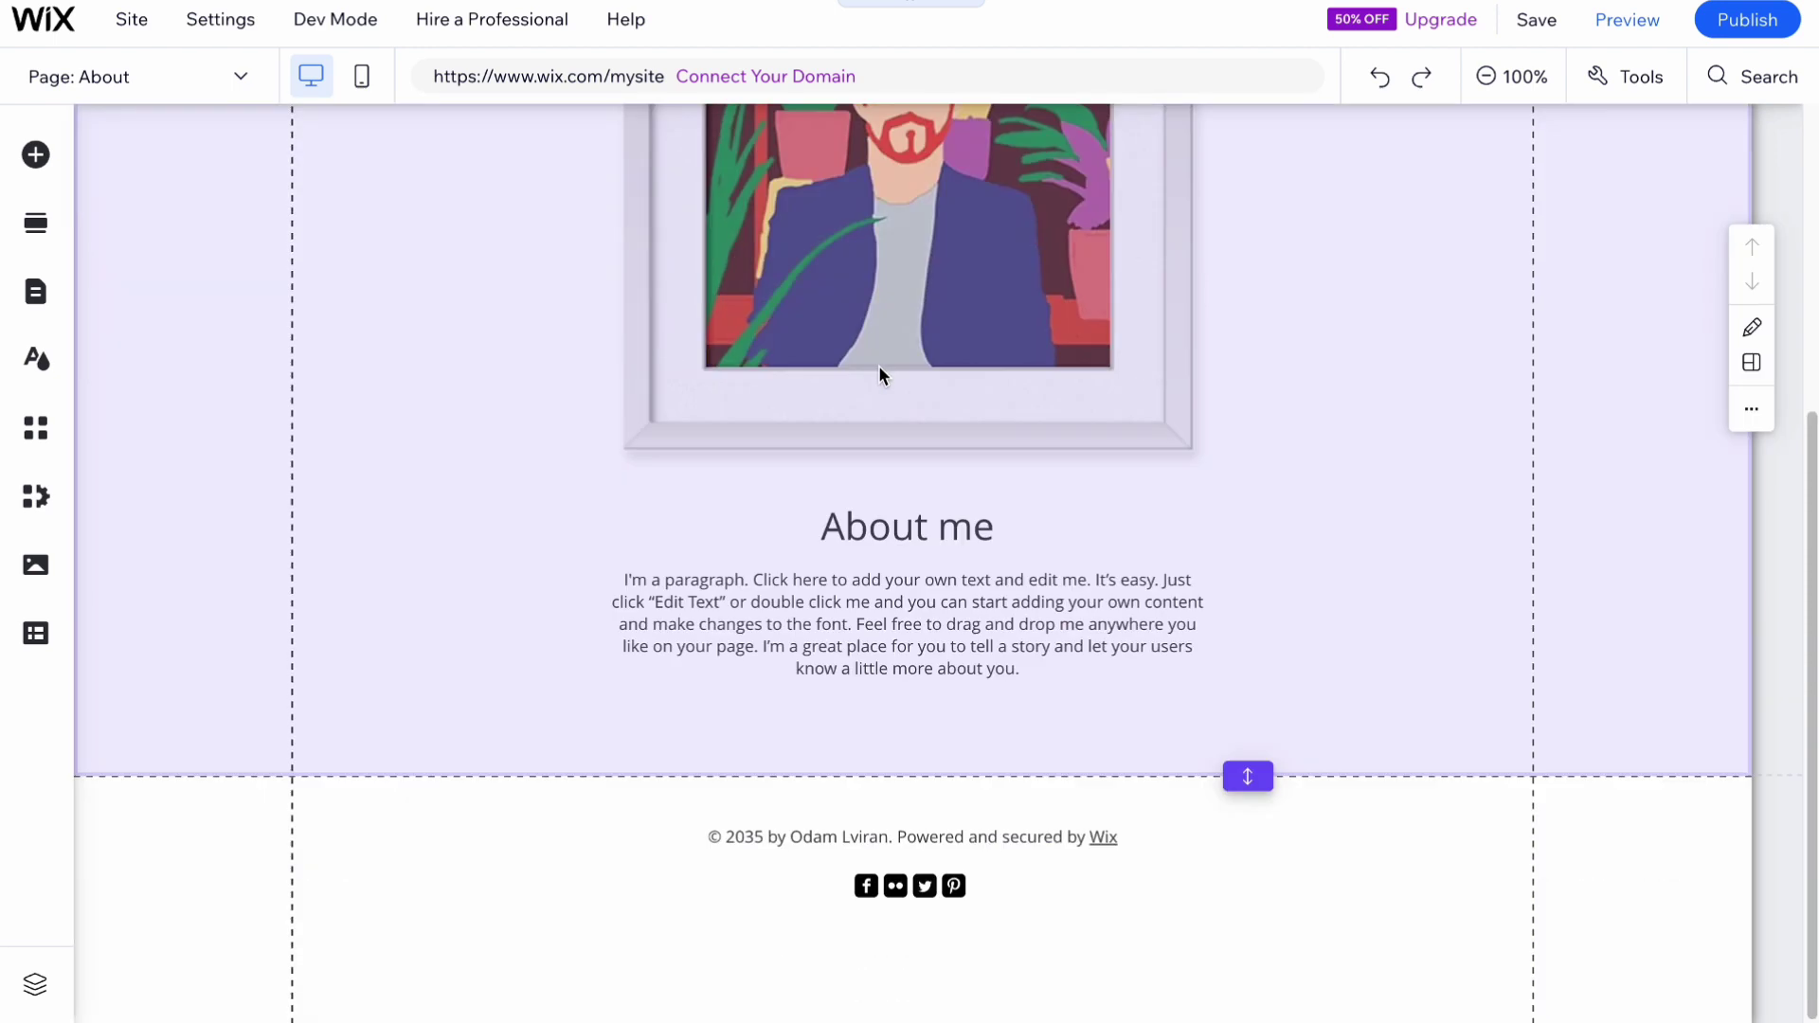
scroll(879, 366, up, 3)
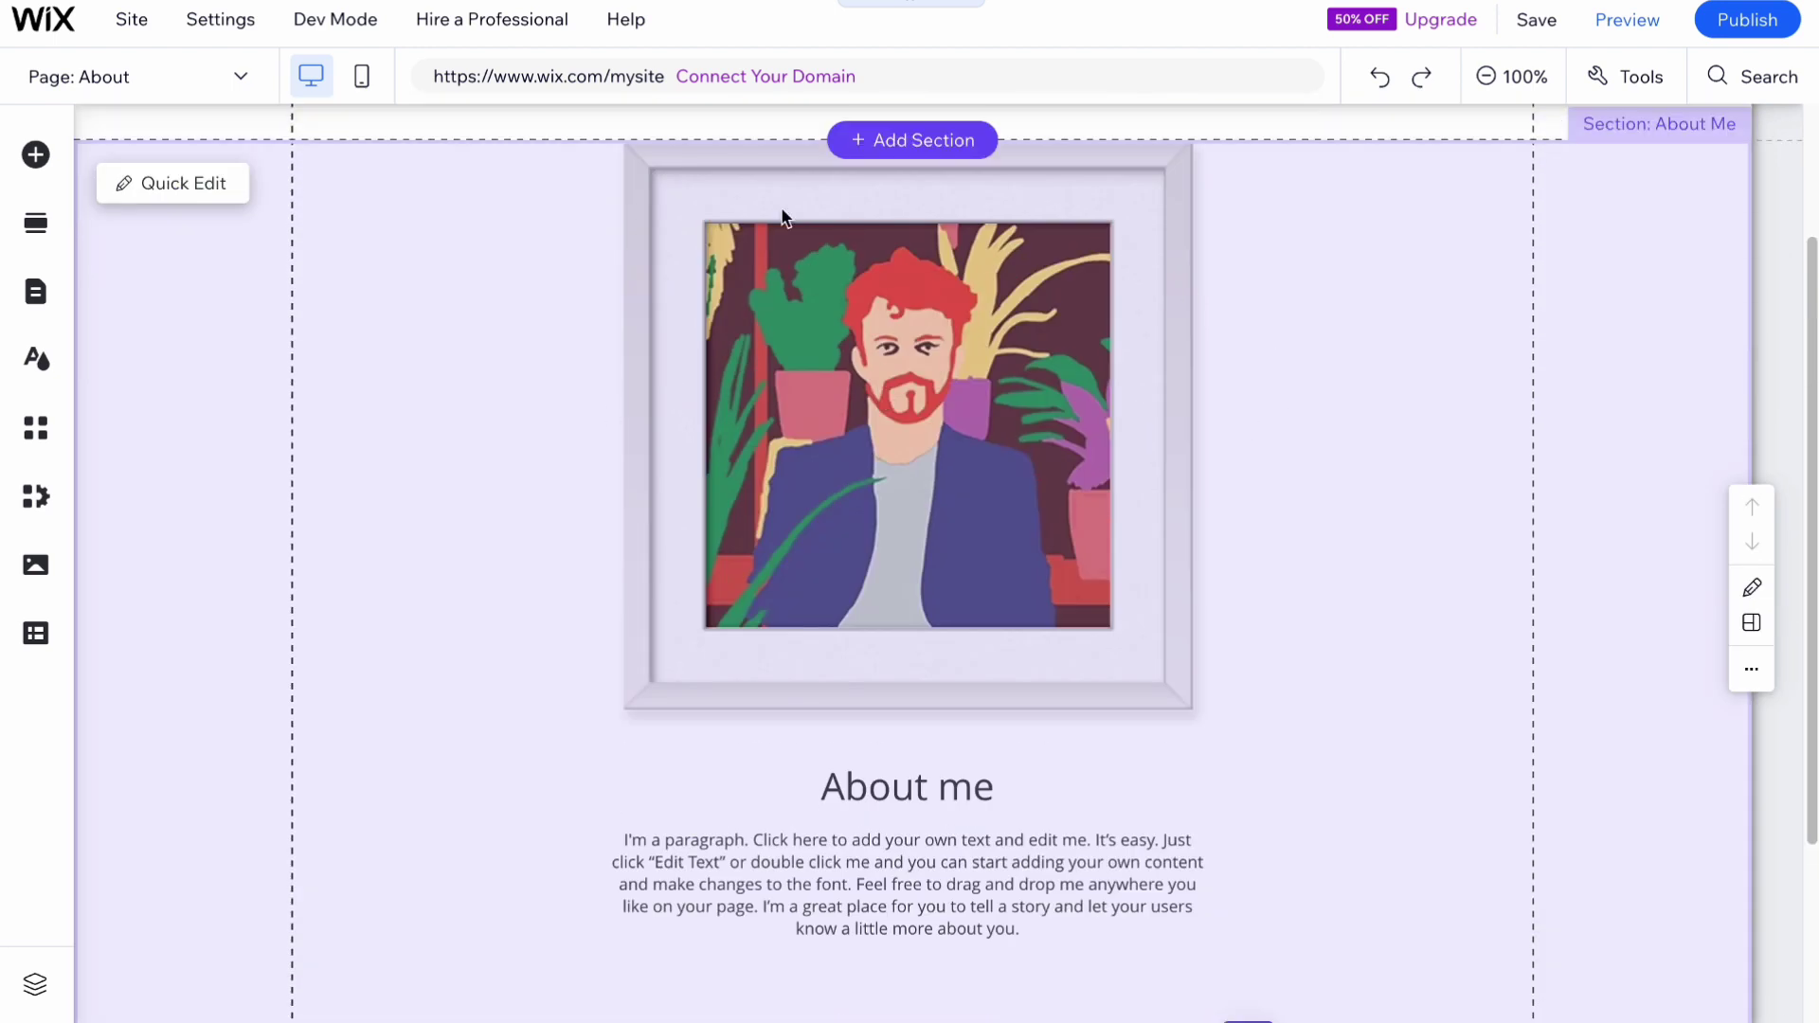
scroll(896, 524, down, 1)
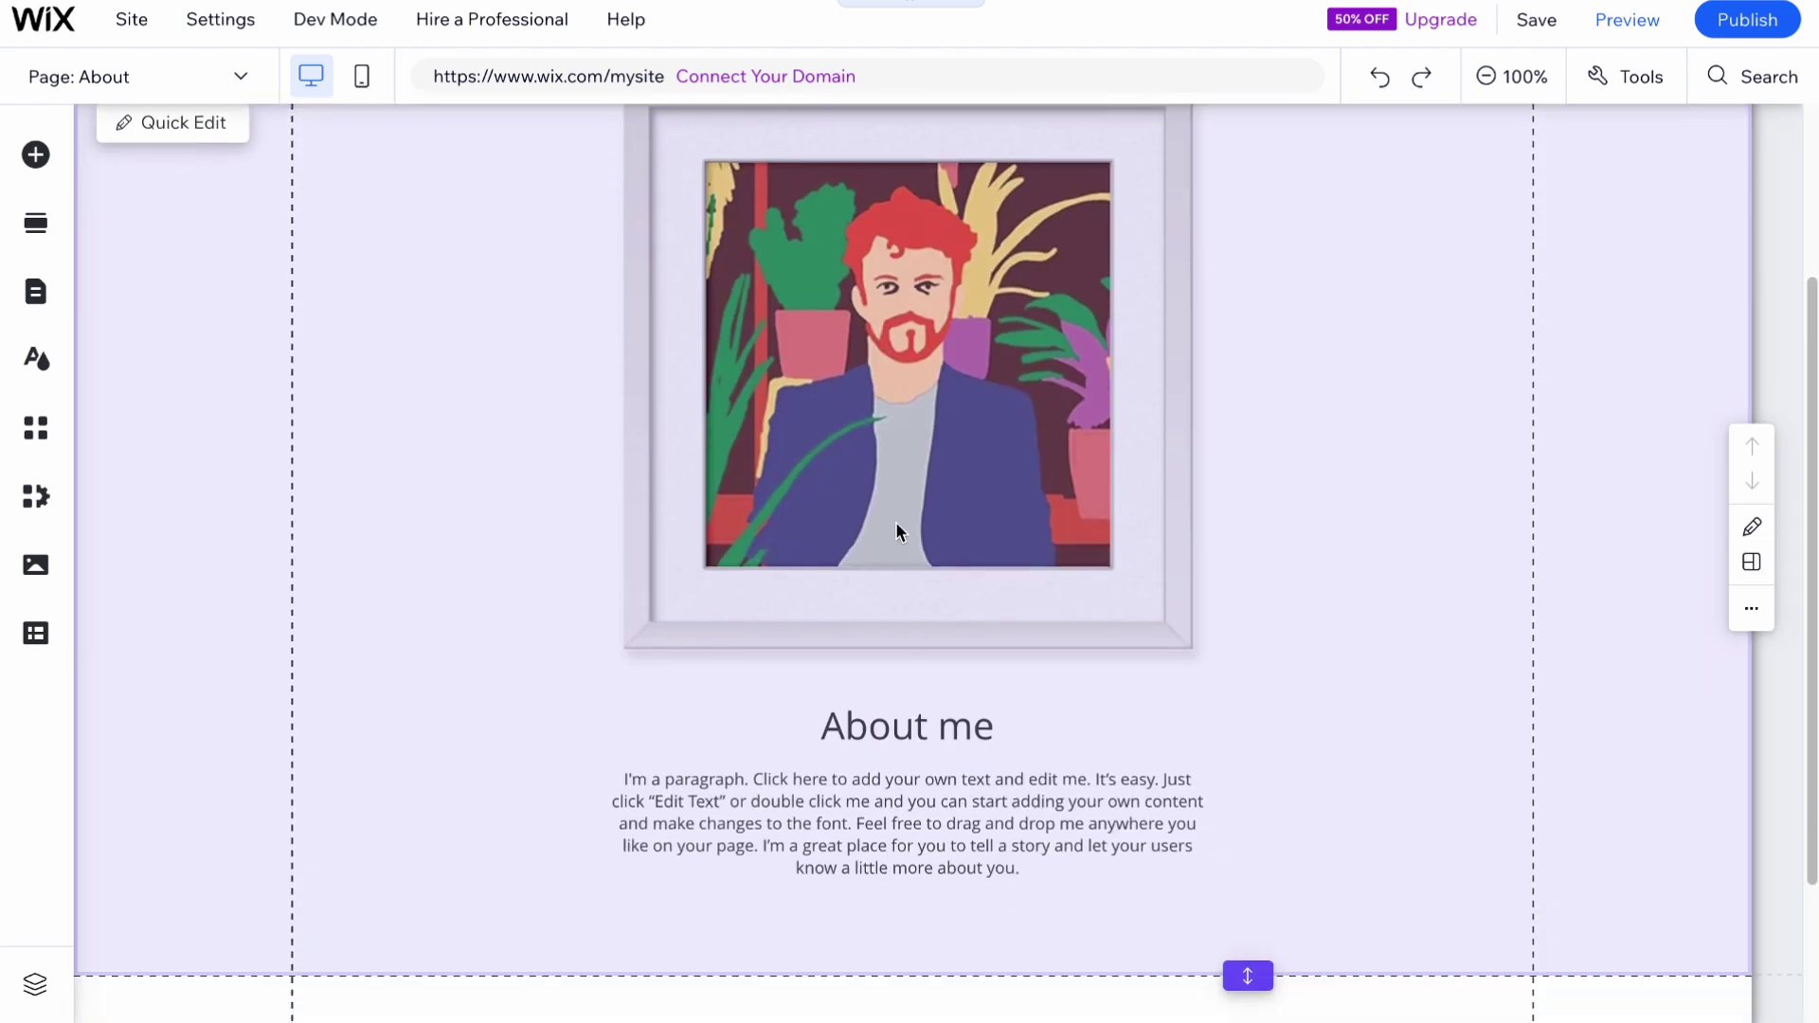
scroll(896, 526, up, 3)
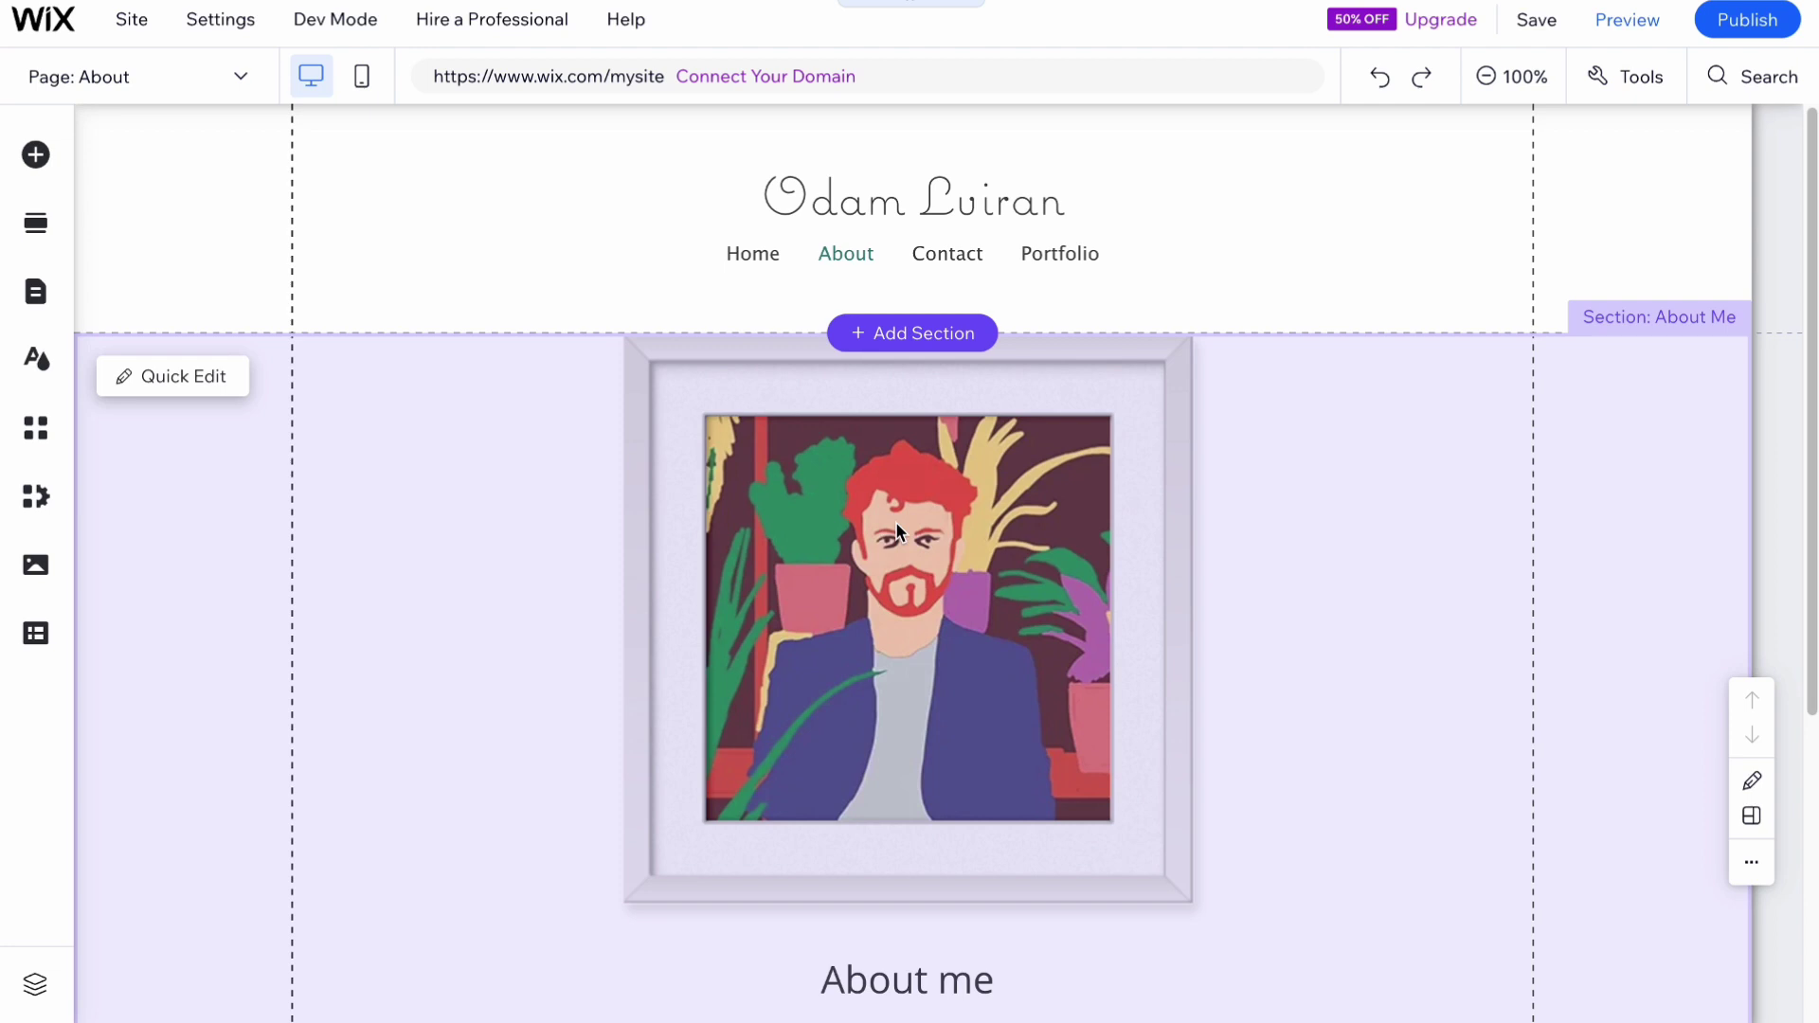
scroll(896, 528, down, 3)
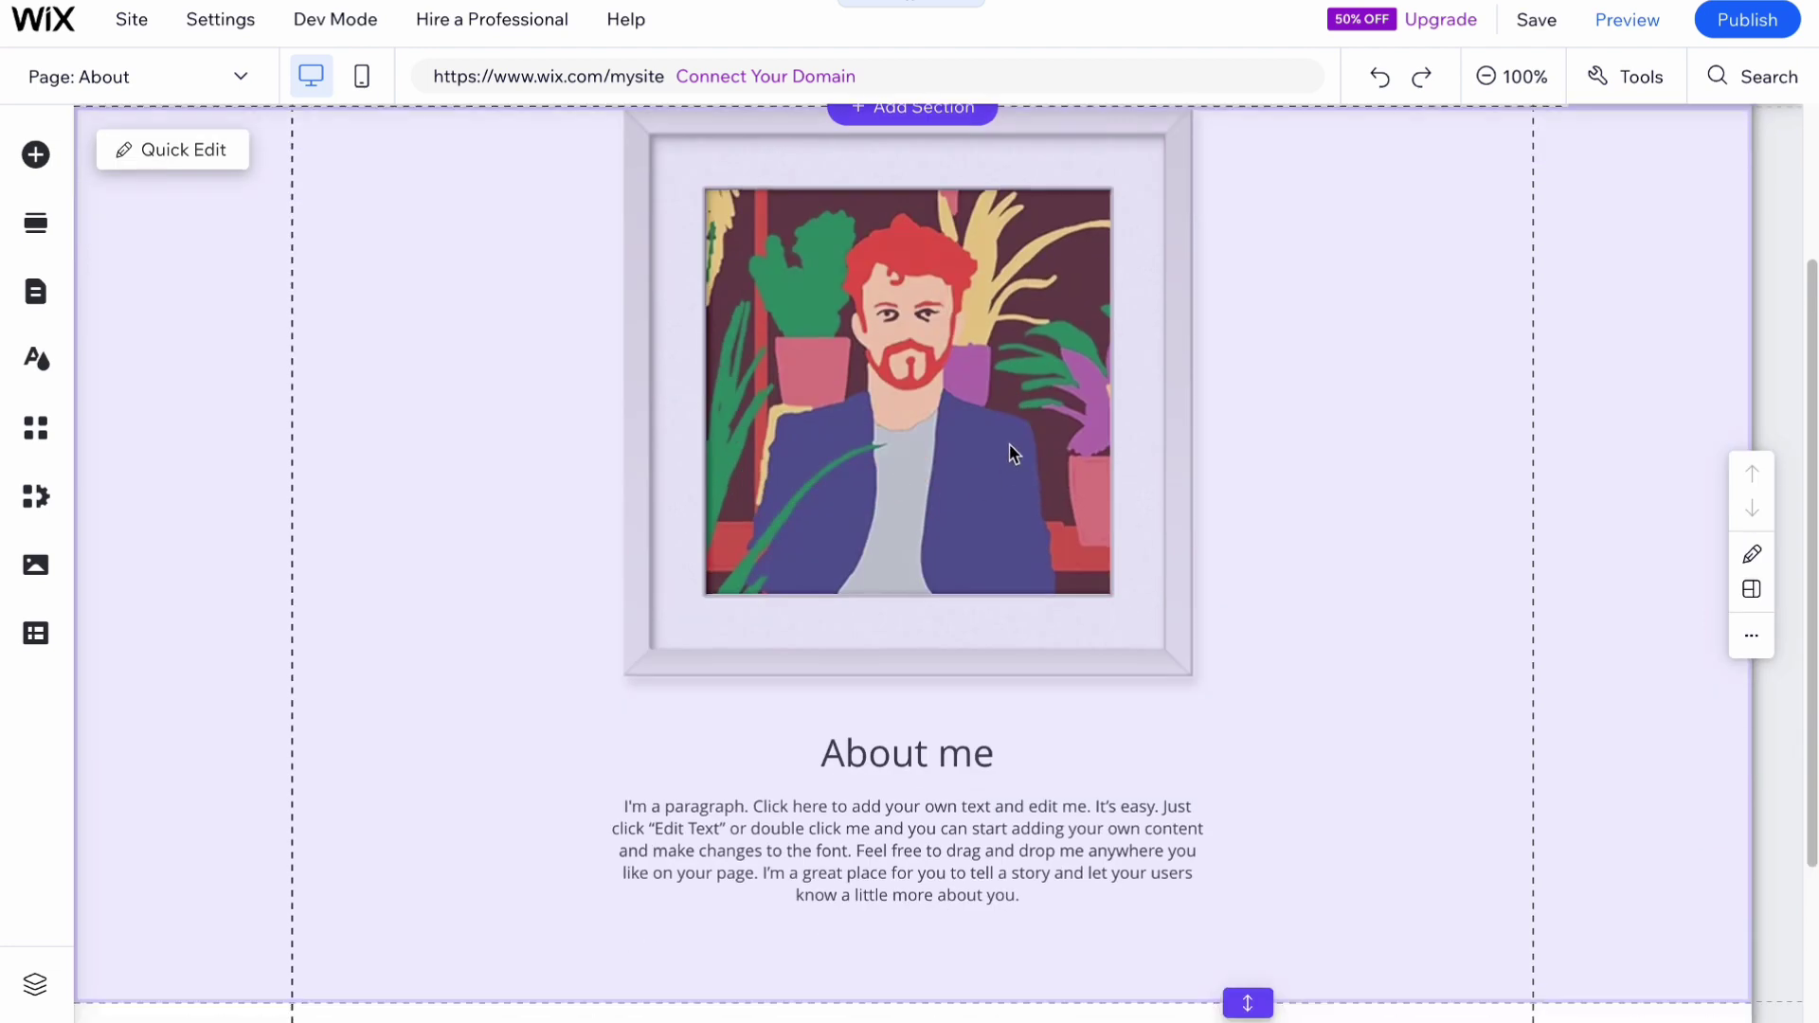
- Shift the portrait illustration and its picture frame slightly, and check the paragraph and heading text boxes below them
drag(878, 439, 867, 445)
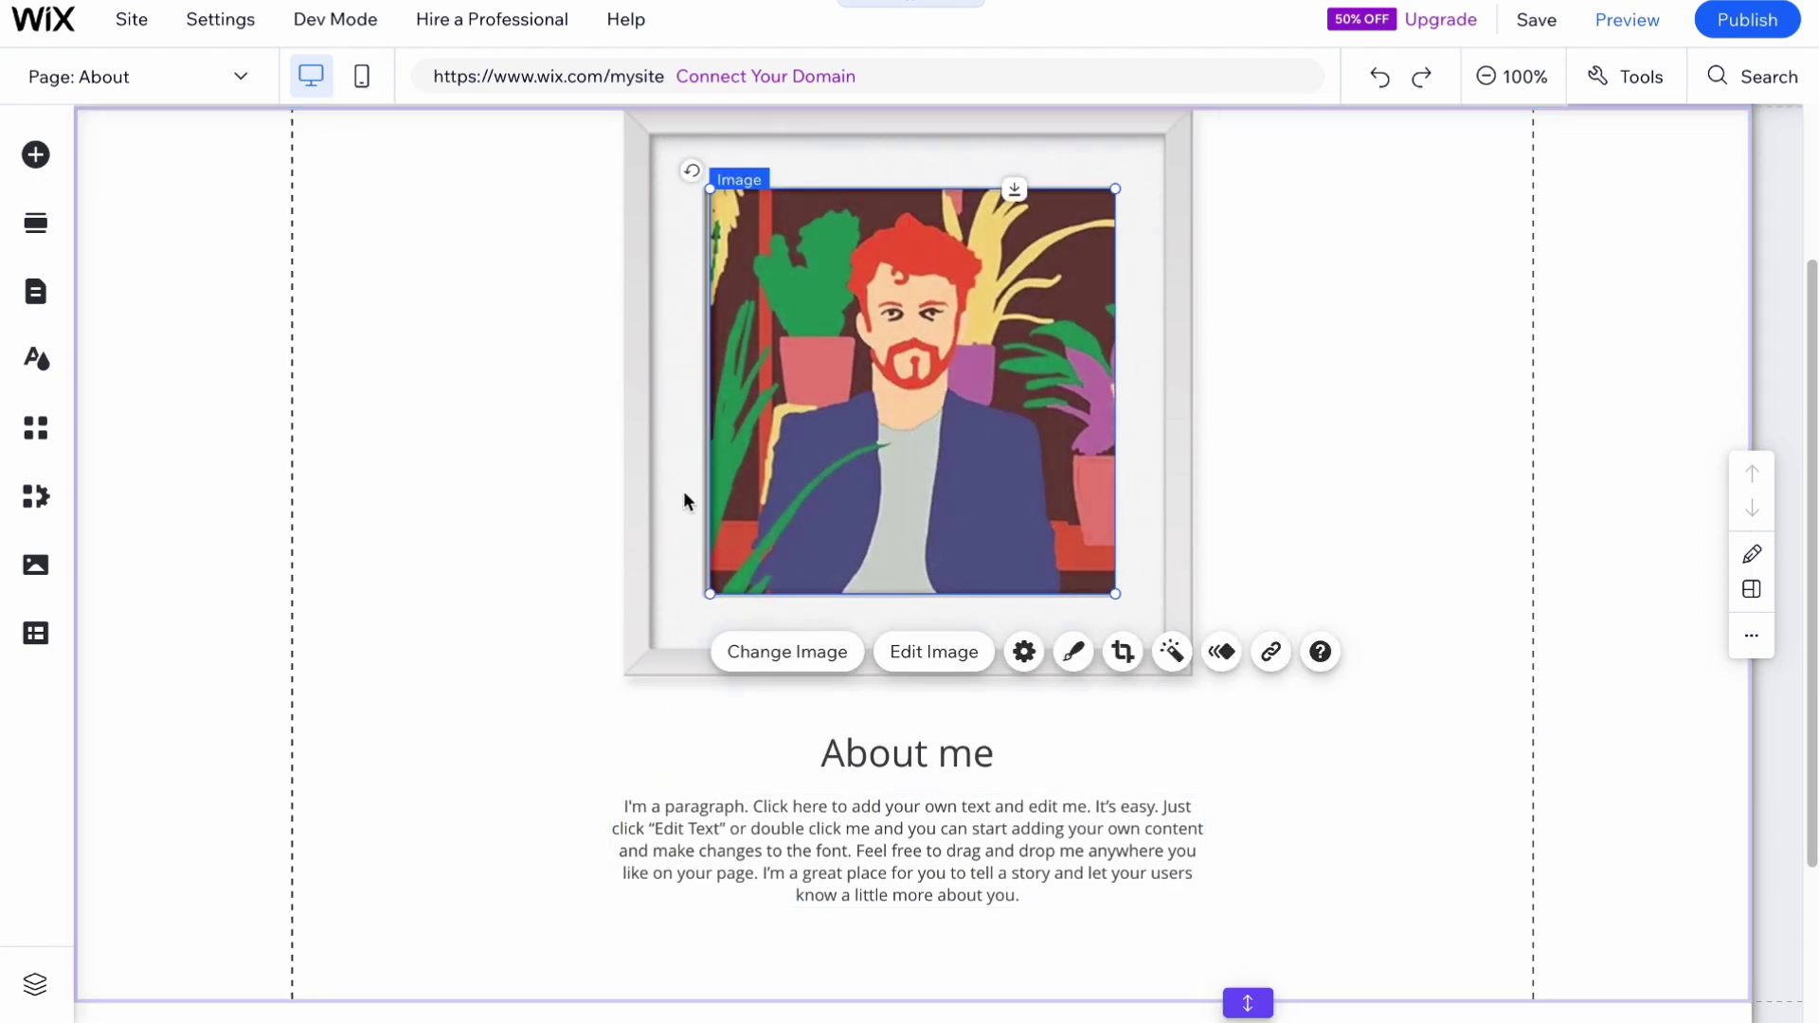
drag(691, 503, 643, 462)
scroll(820, 777, down, 1)
click(885, 800)
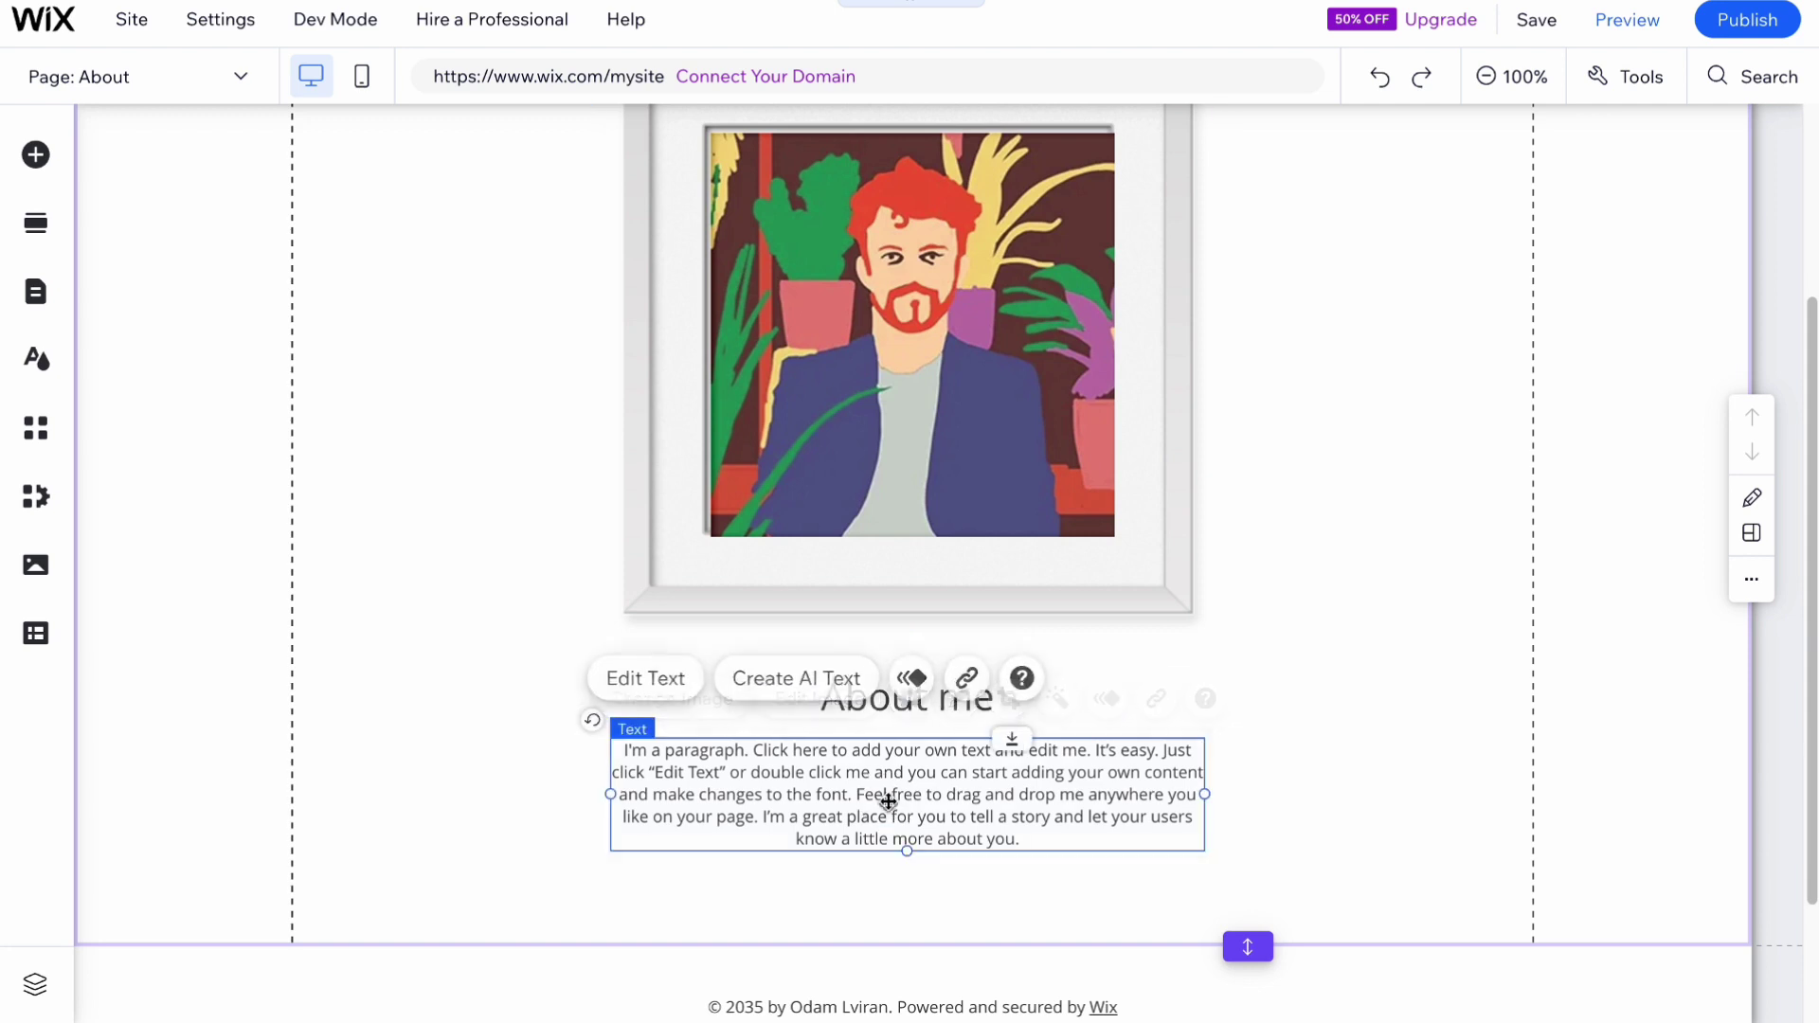
click(909, 712)
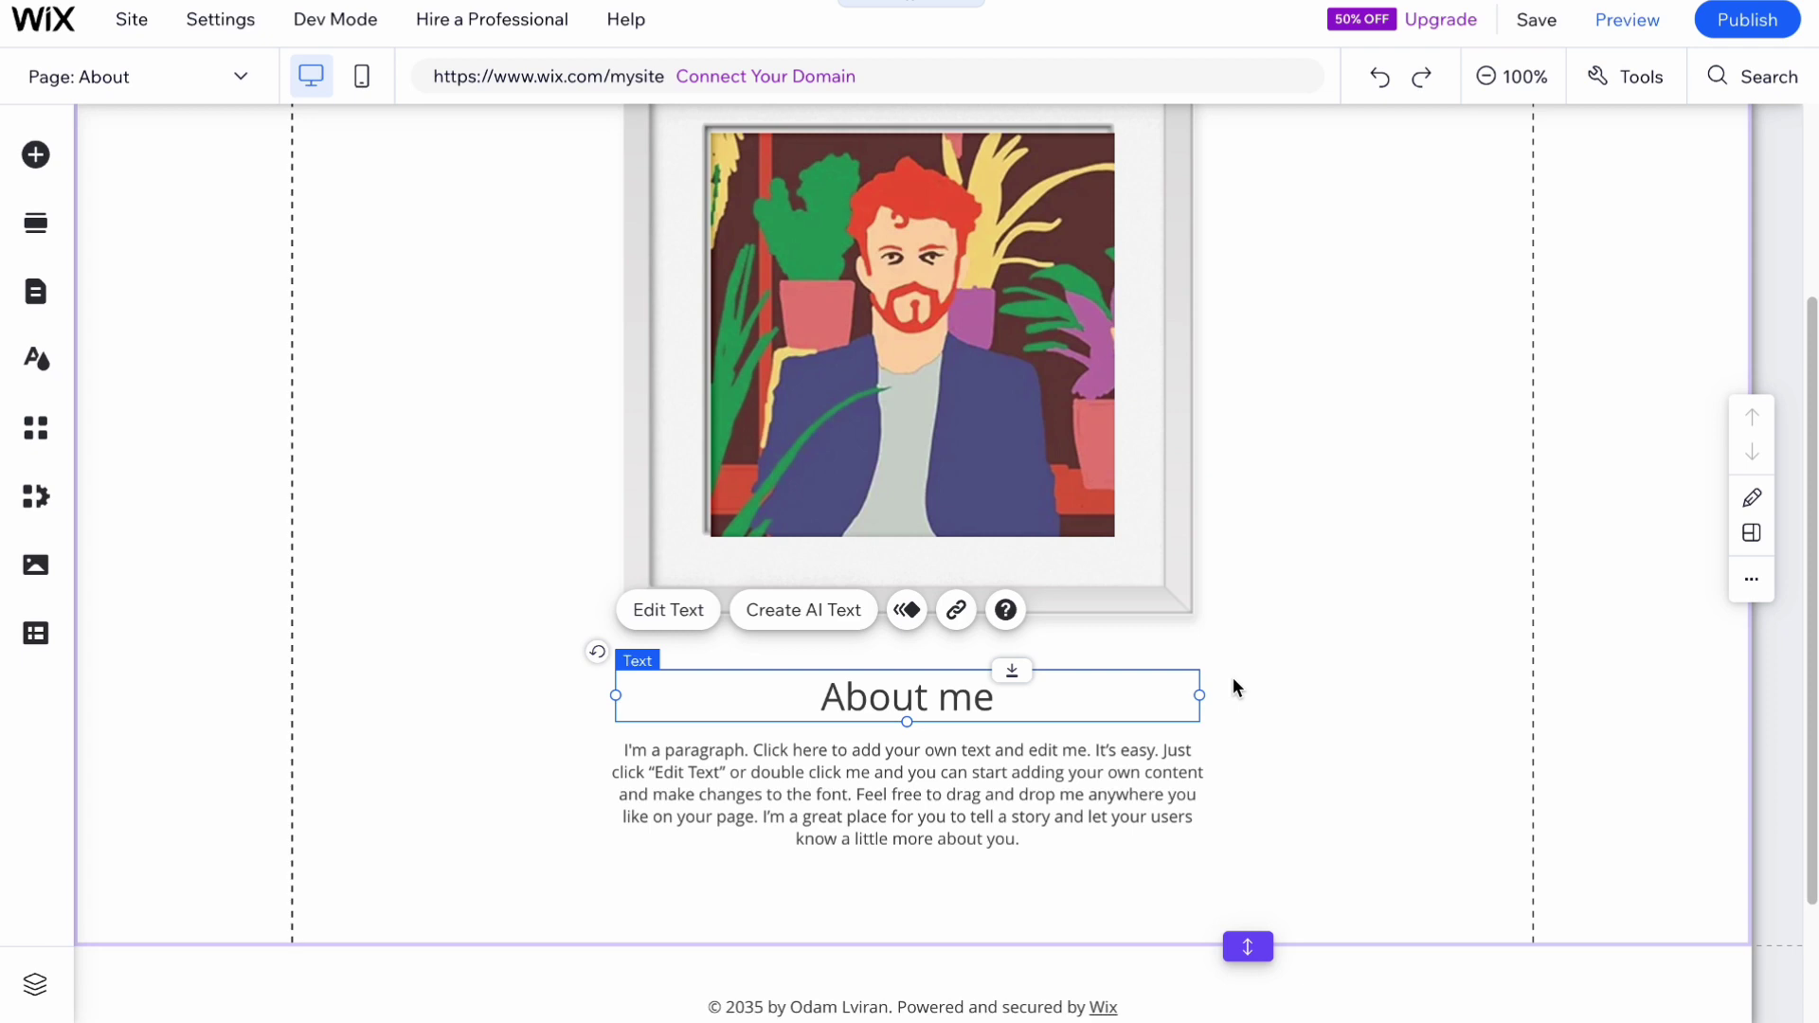
click(1304, 634)
- Delete the placeholder paragraph text below the About me heading
scroll(1308, 720, down, 2)
click(891, 644)
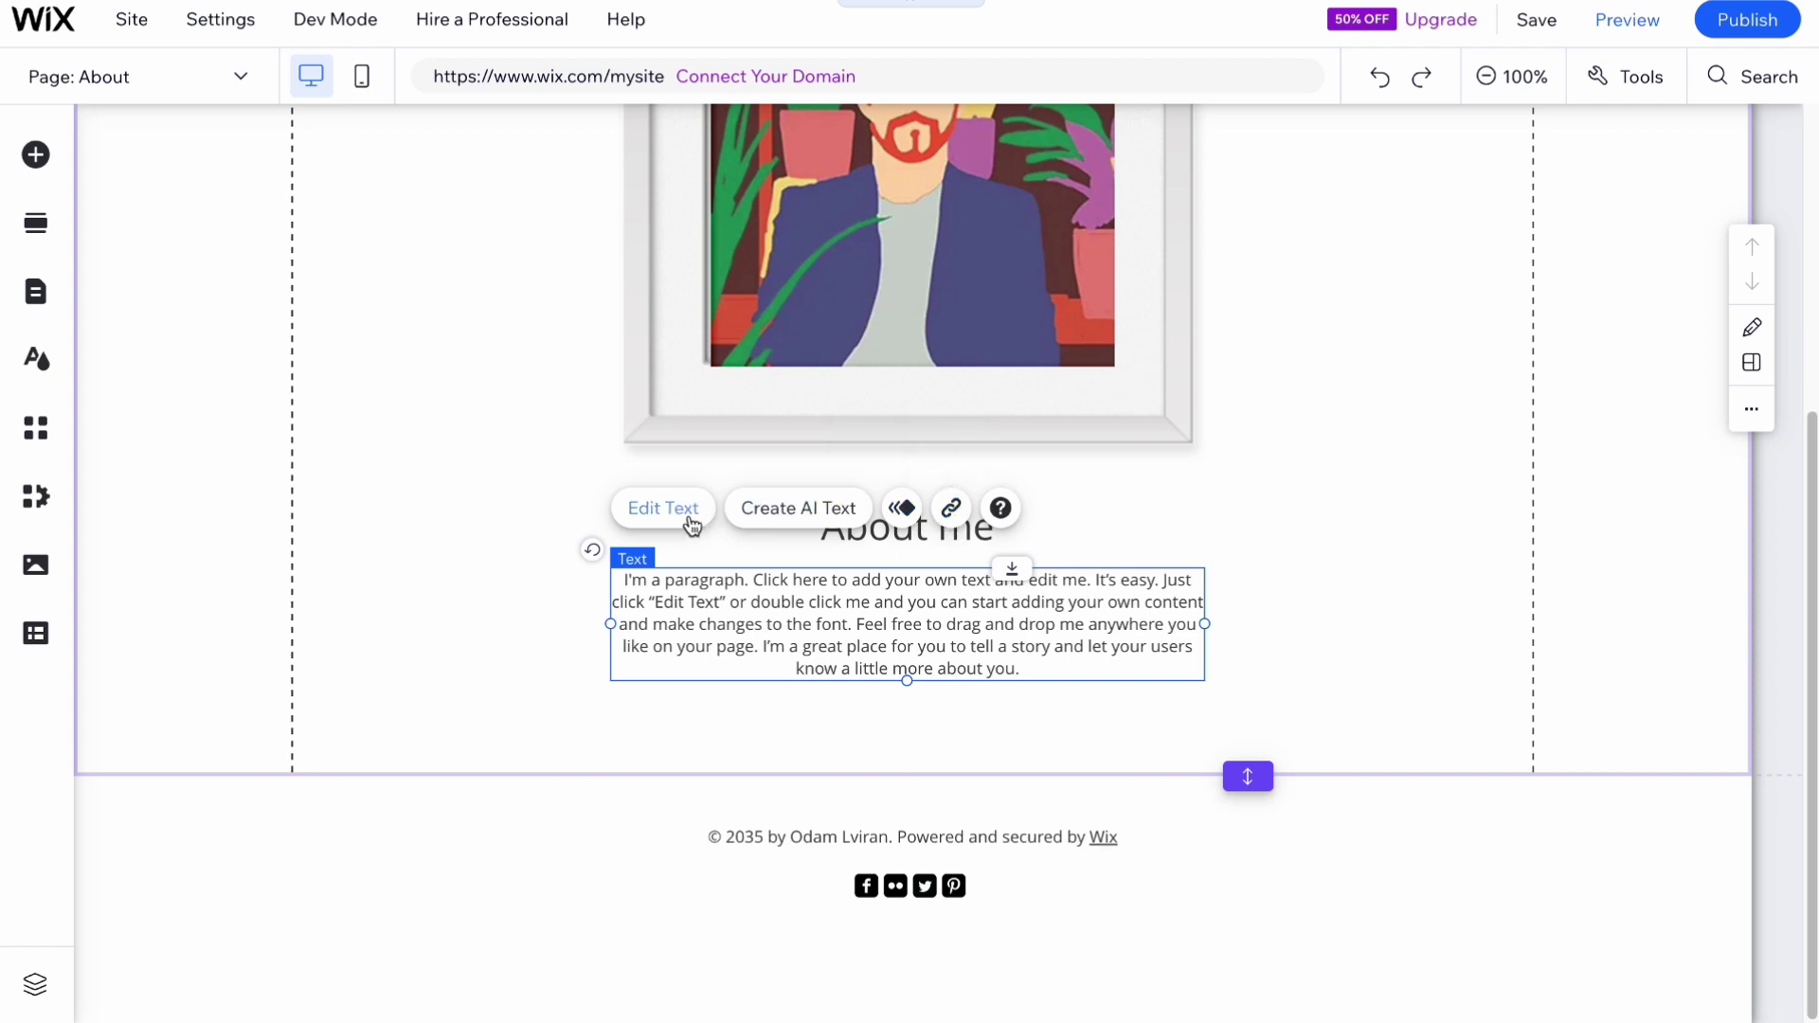
click(663, 509)
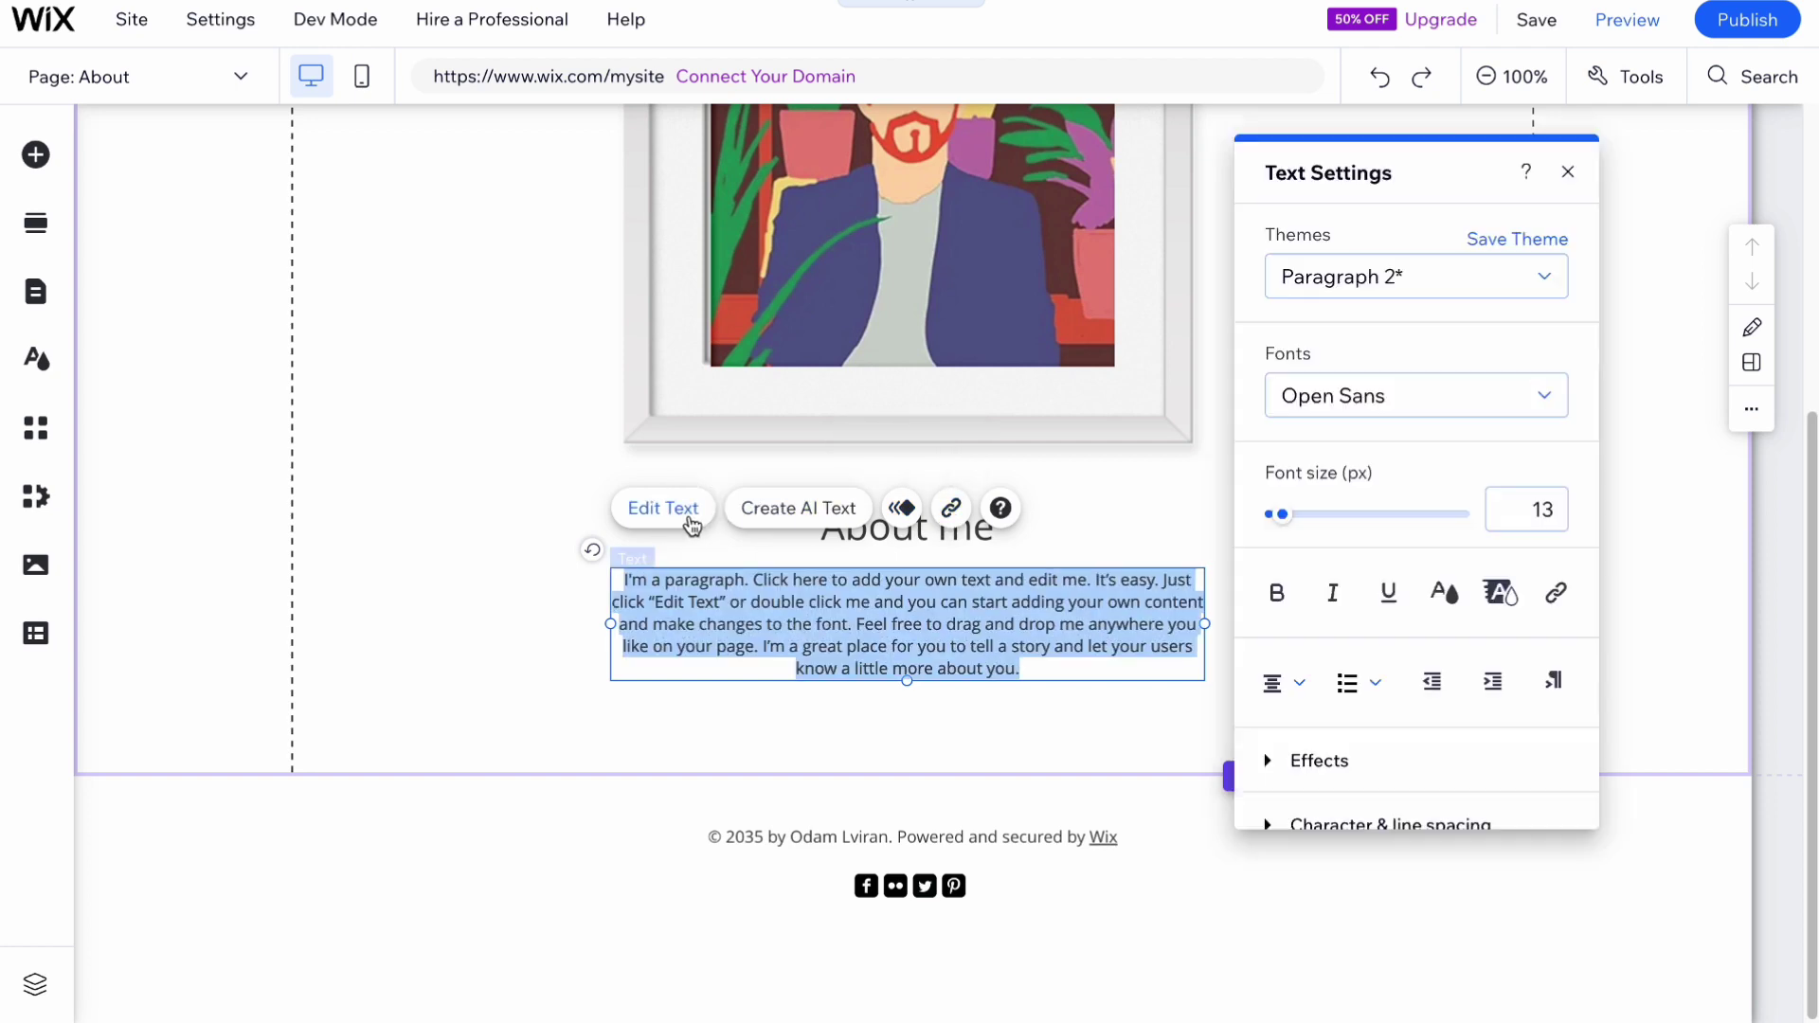
key(BackSpace)
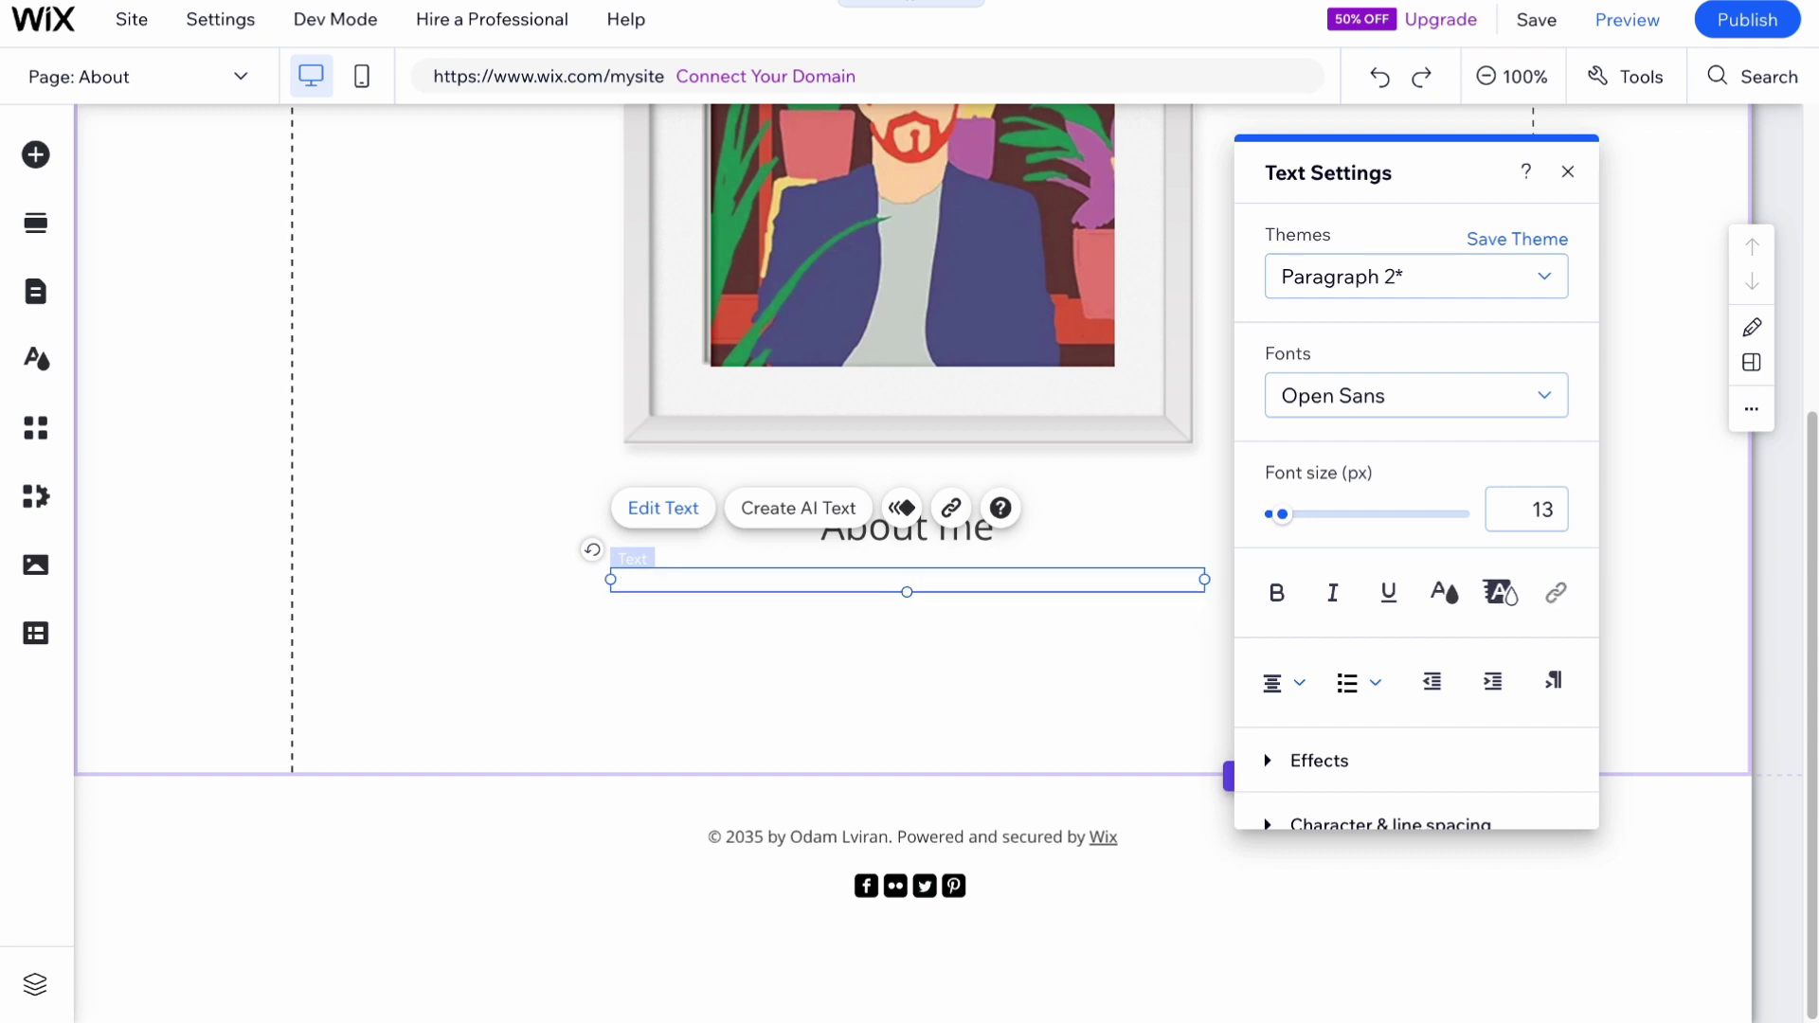
click(802, 511)
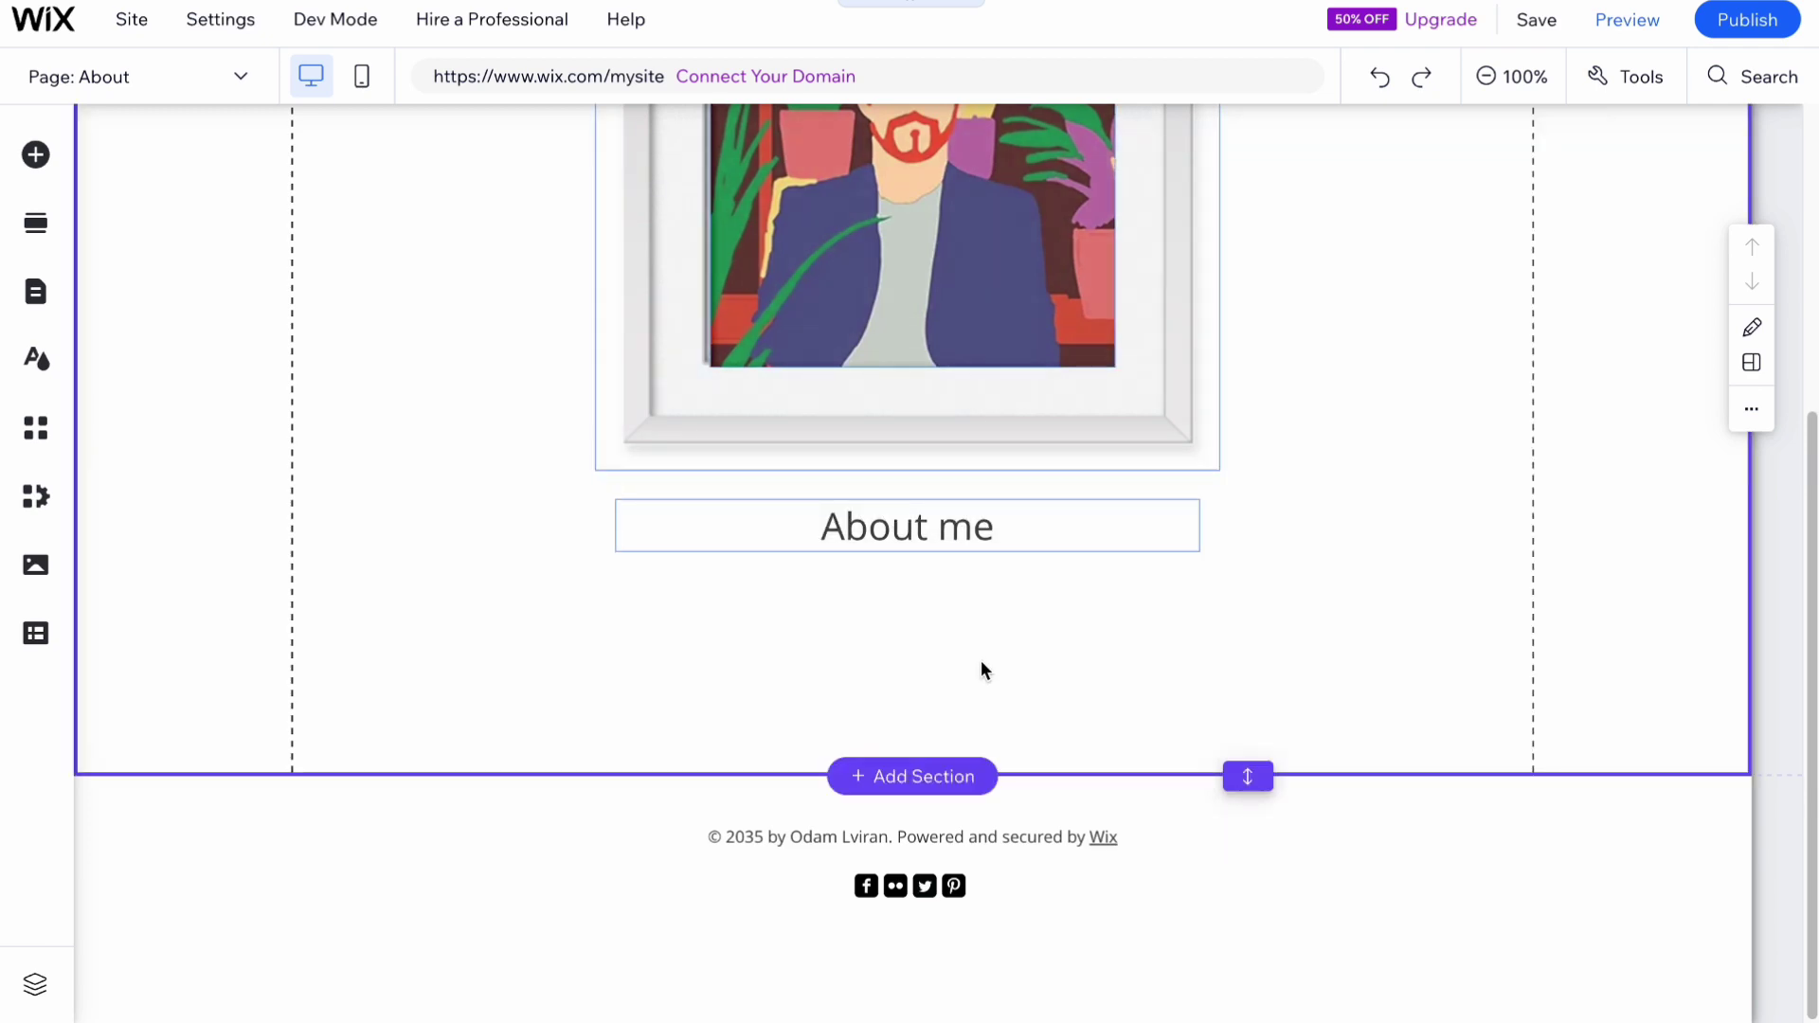
- Examine the editing options for the About Me section, its portrait image and the surrounding frame
scroll(1026, 559, up, 3)
scroll(1025, 559, down, 2)
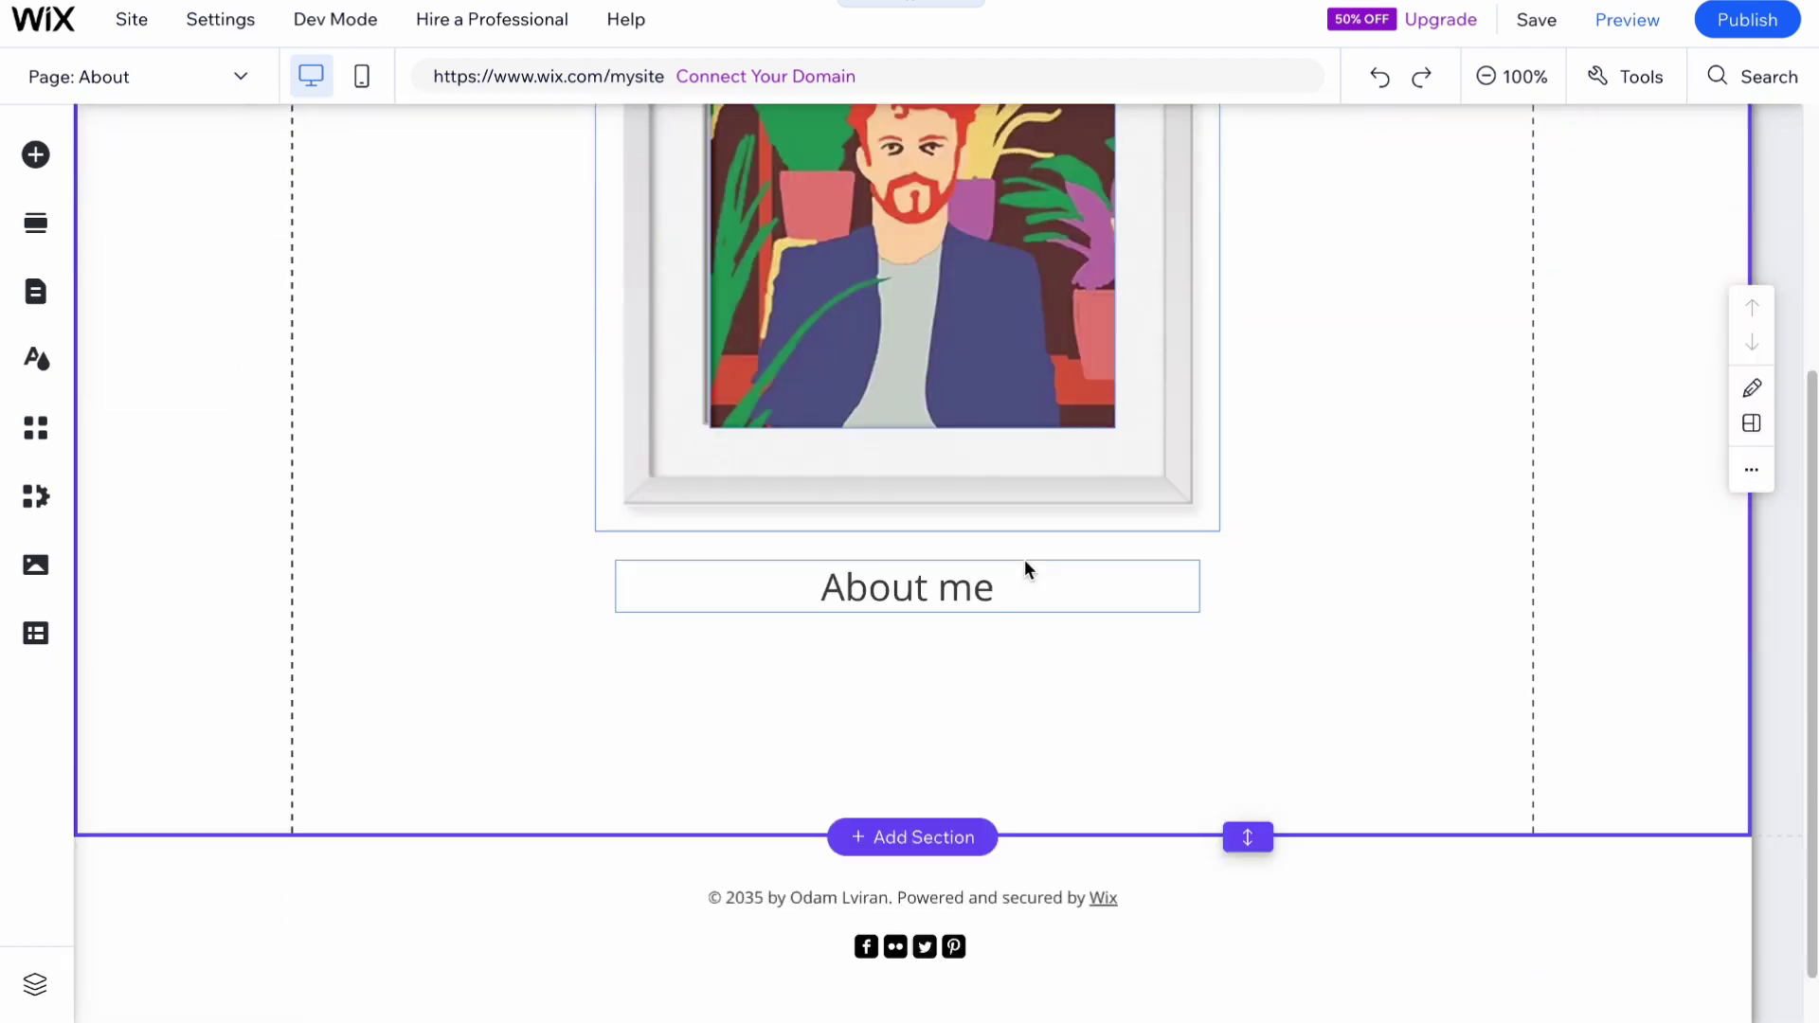
scroll(1026, 559, down, 1)
click(946, 578)
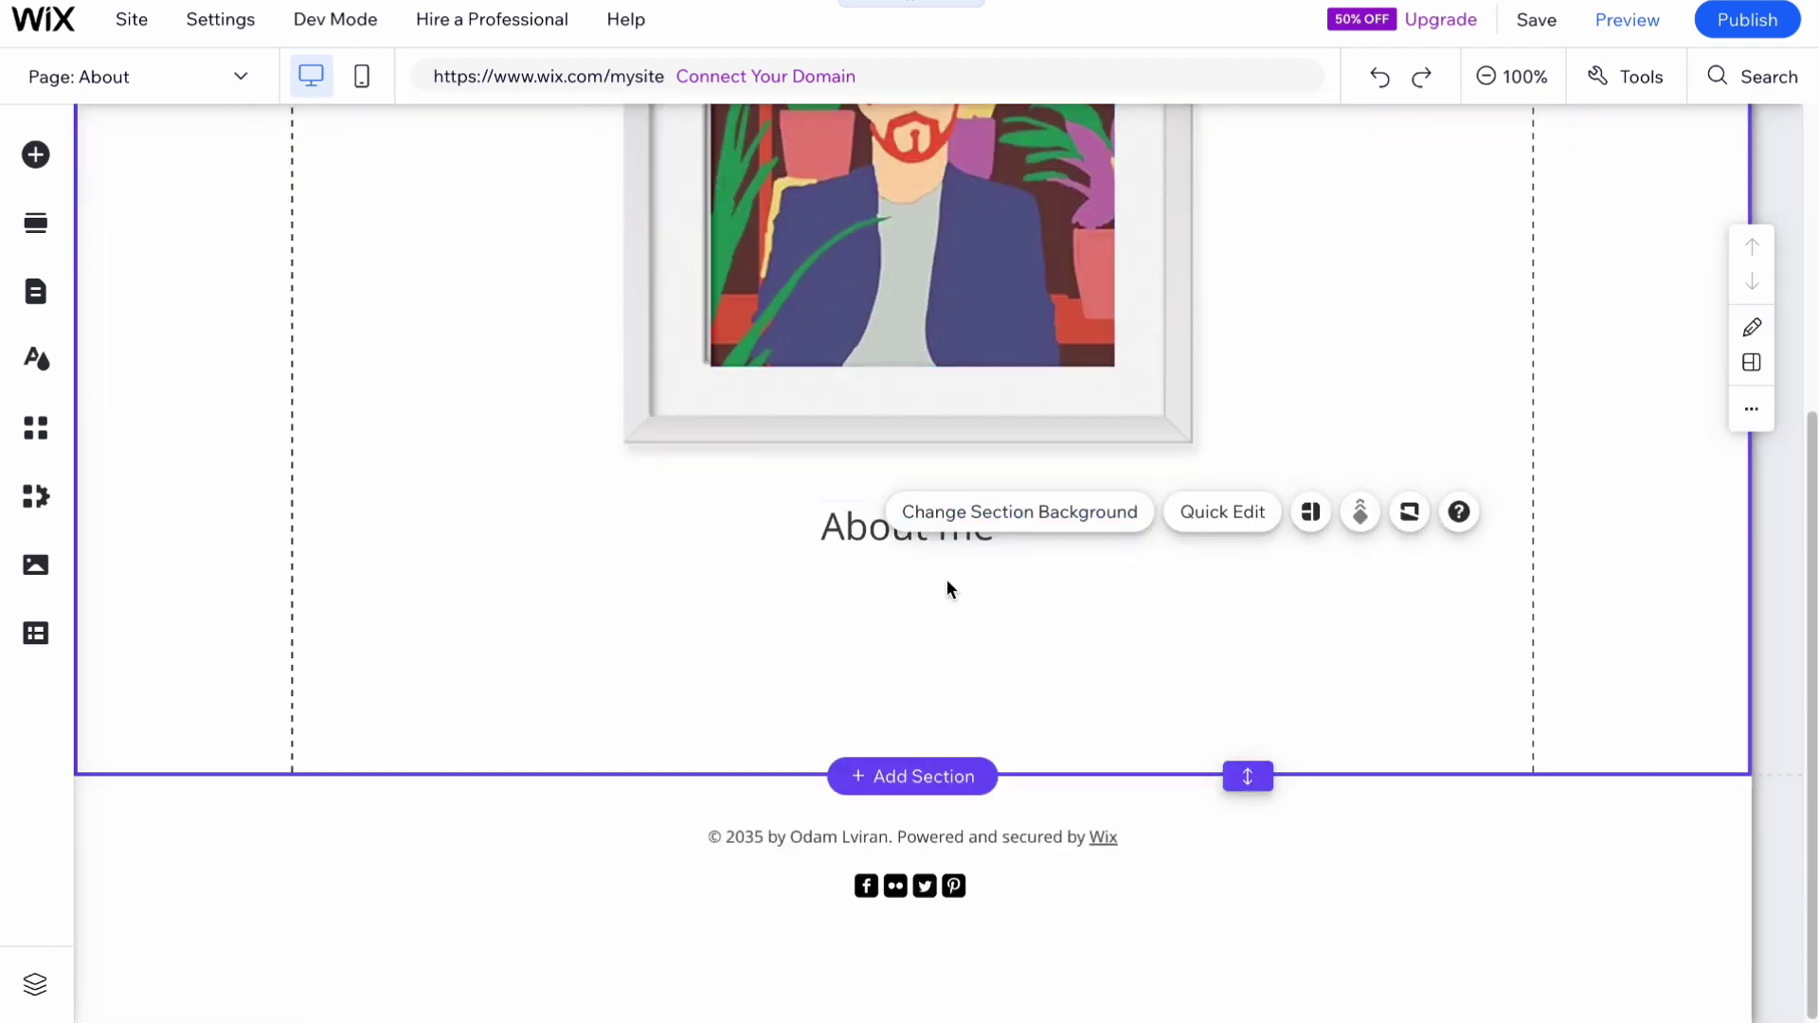
click(906, 325)
scroll(906, 325, up, 5)
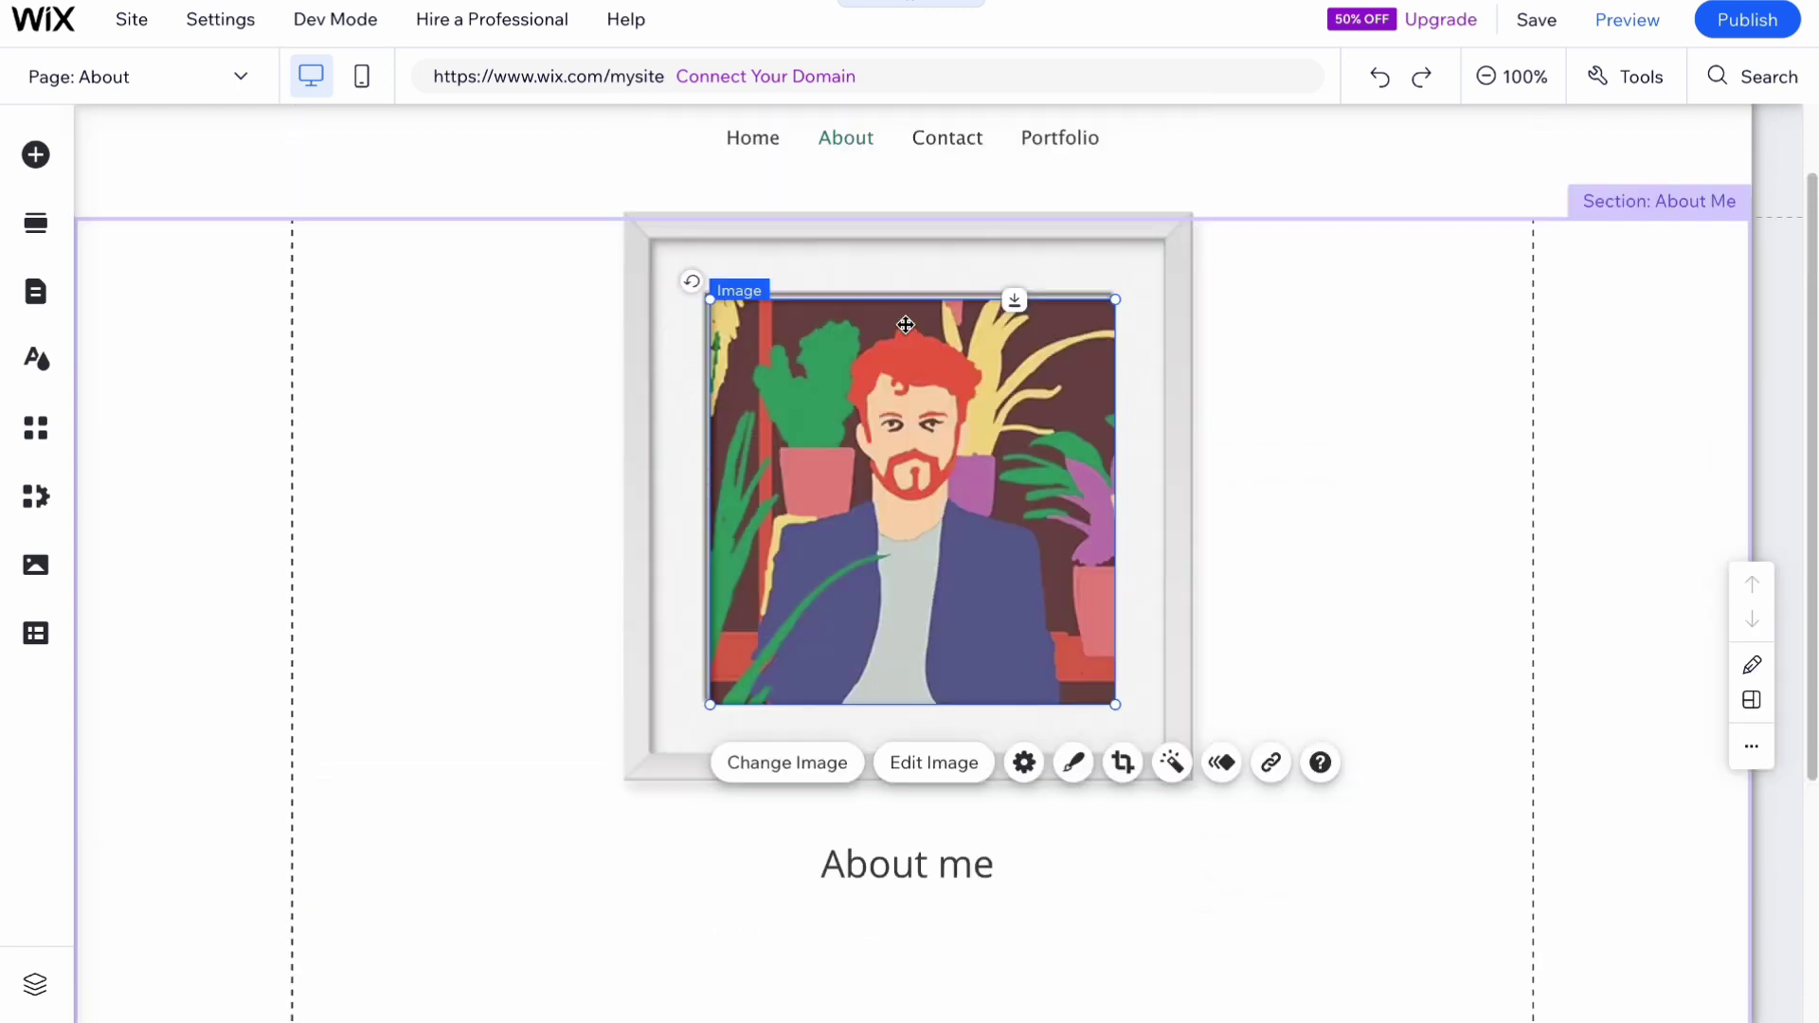
click(629, 455)
click(900, 514)
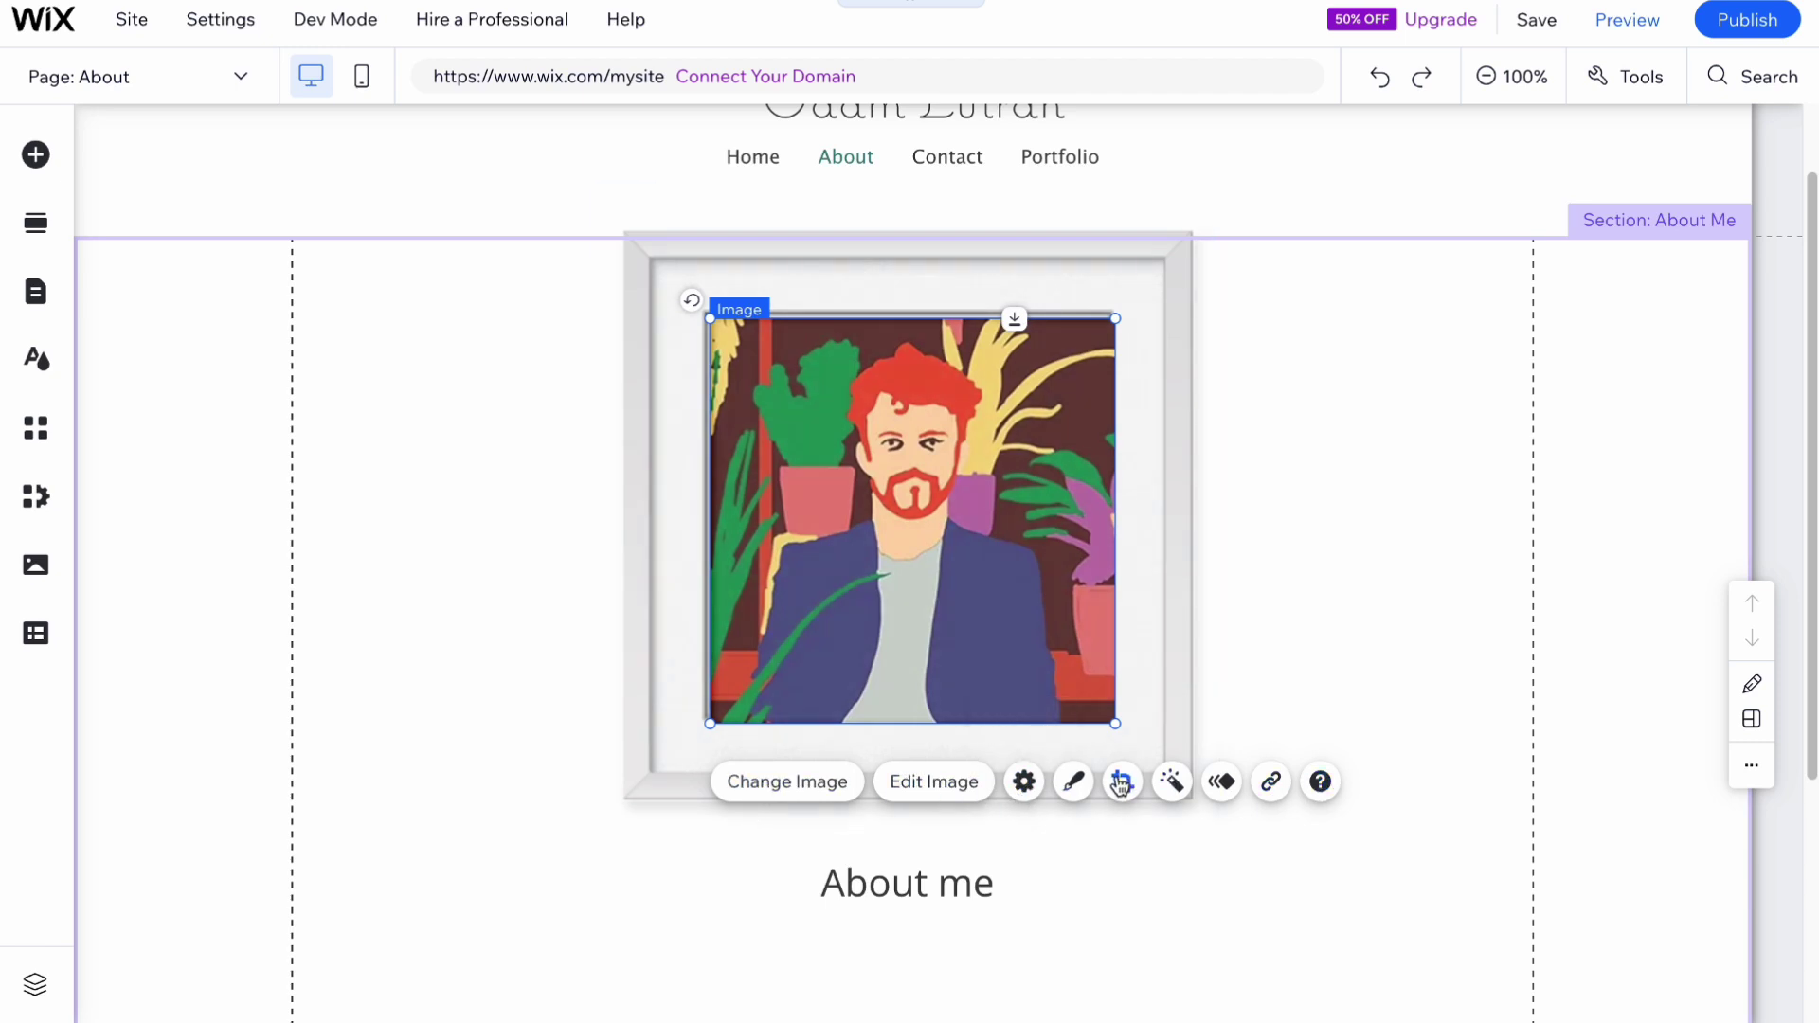
click(1421, 548)
- Add the themed button with green text, an arrow and a light background, centred below the About me heading
scroll(1426, 551, down, 3)
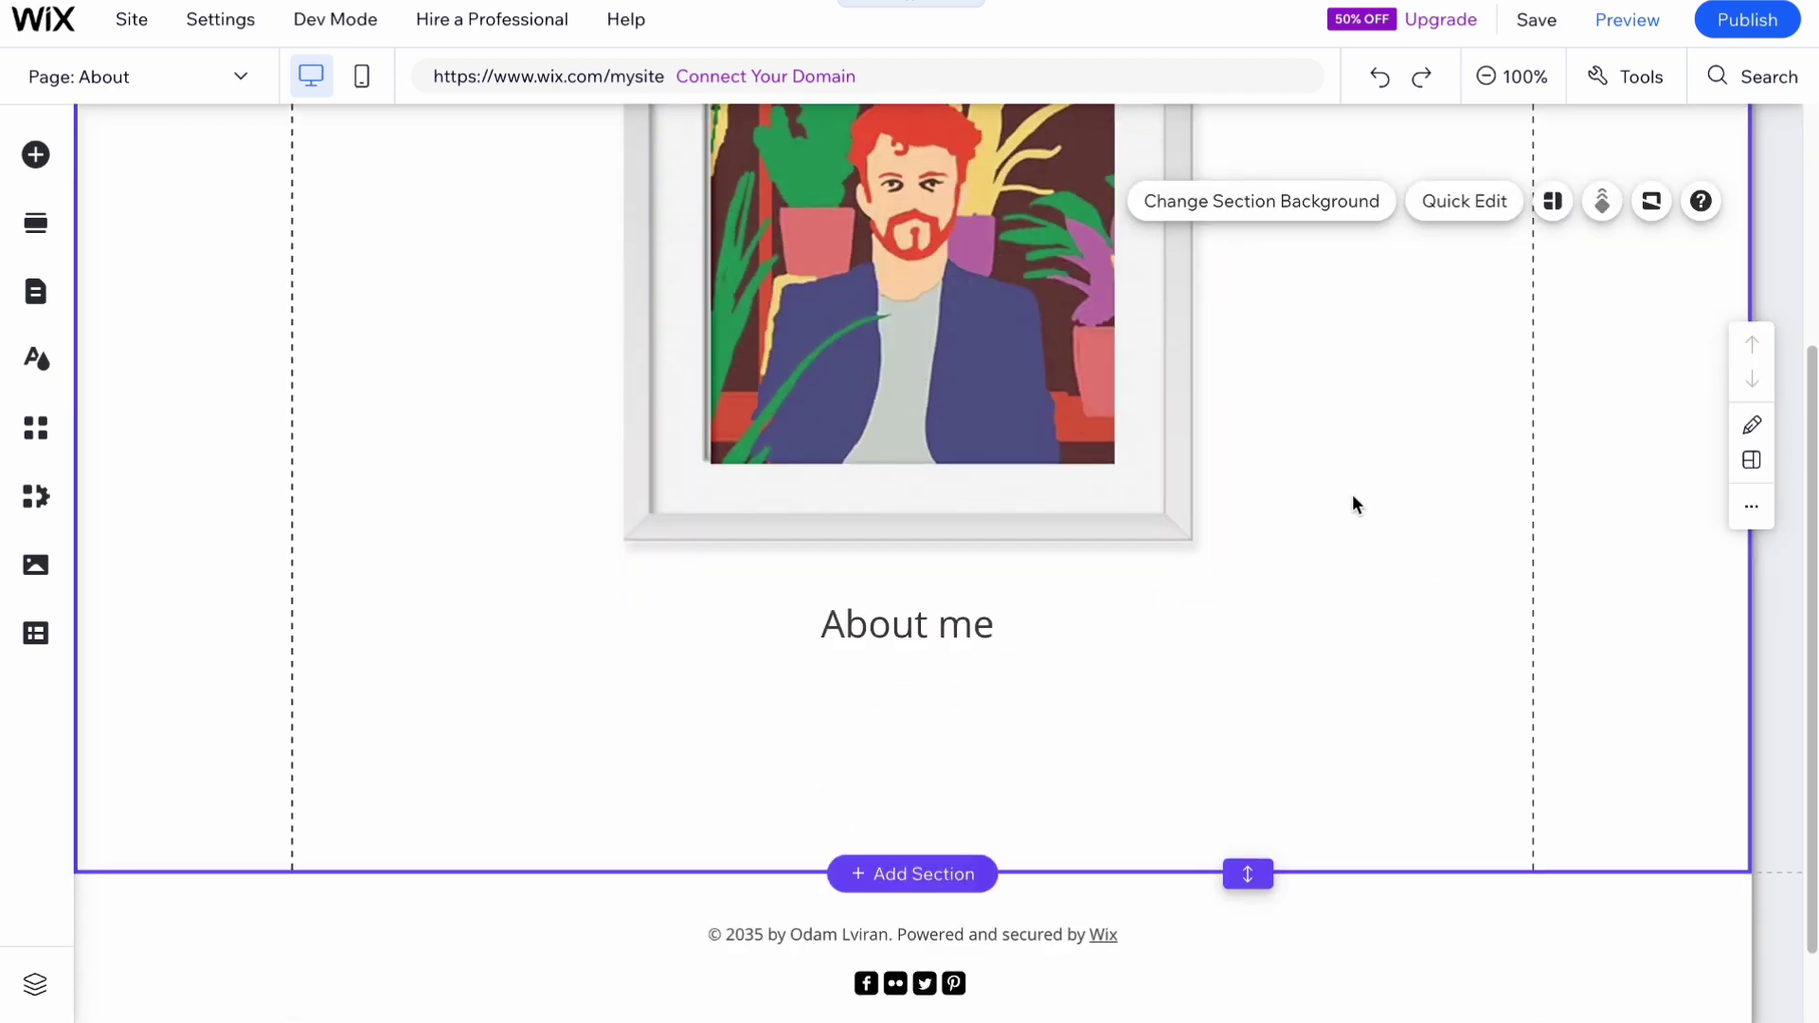
click(35, 156)
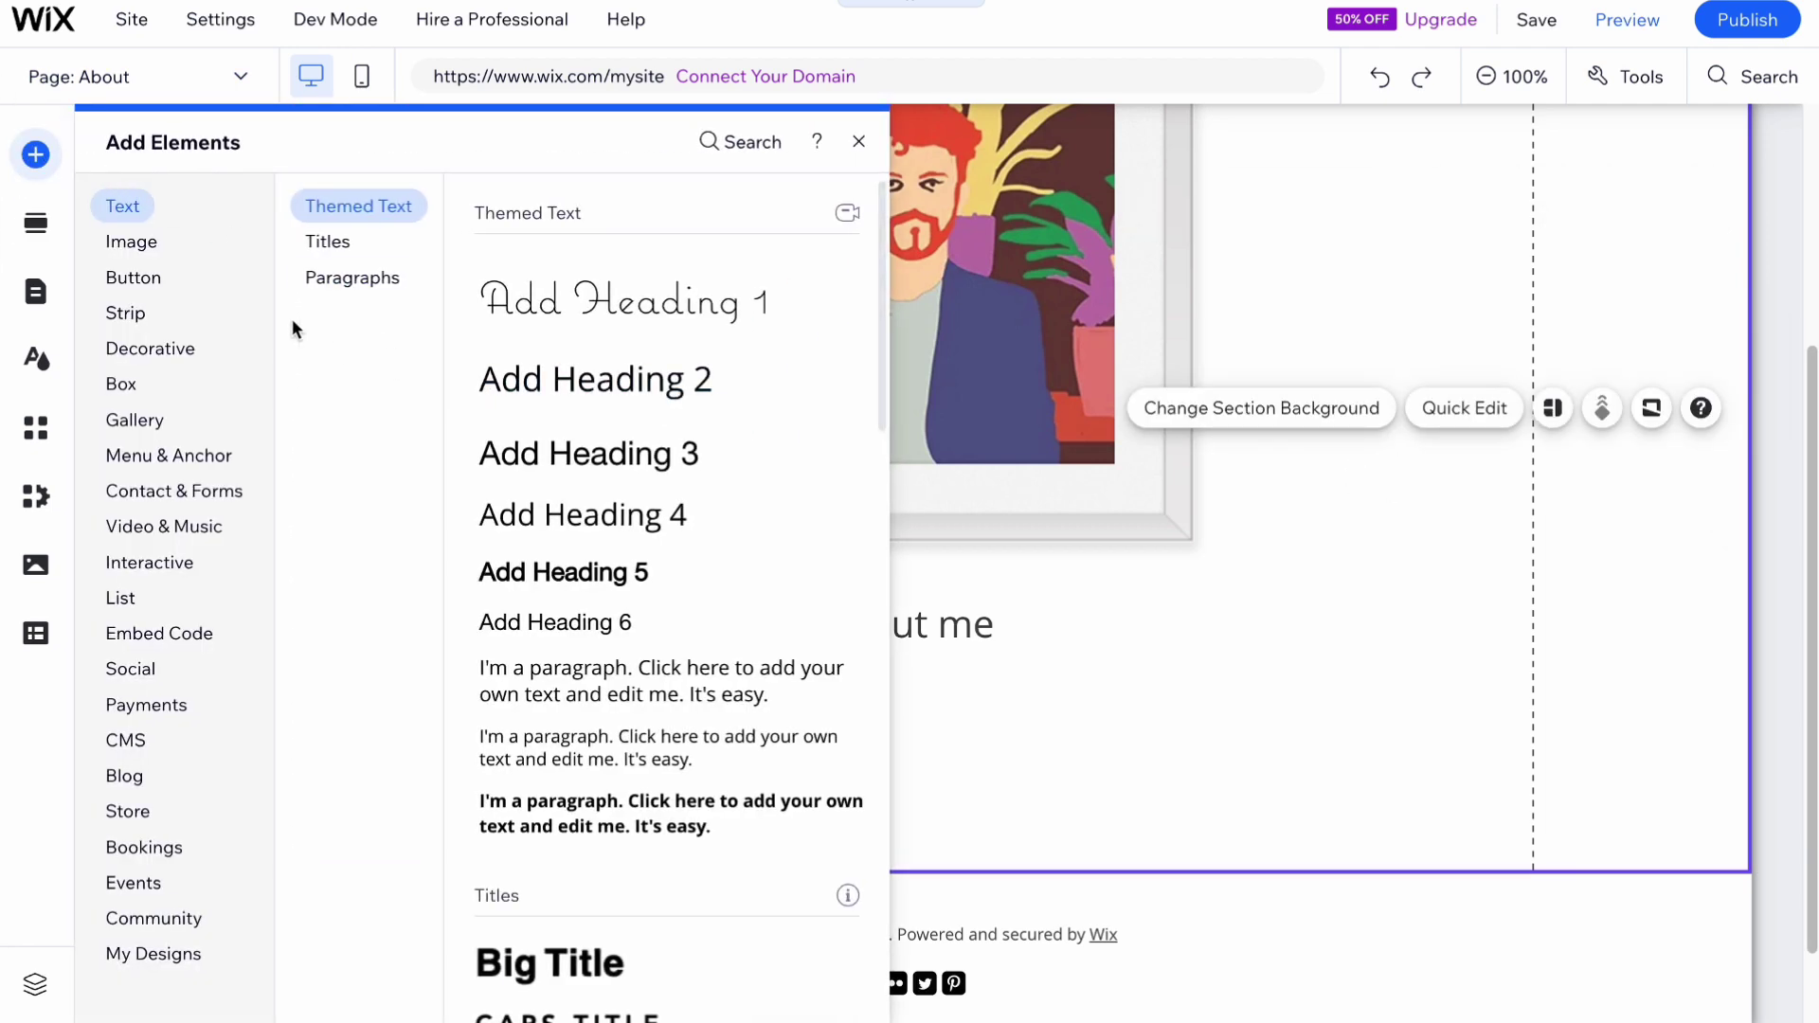
click(126, 275)
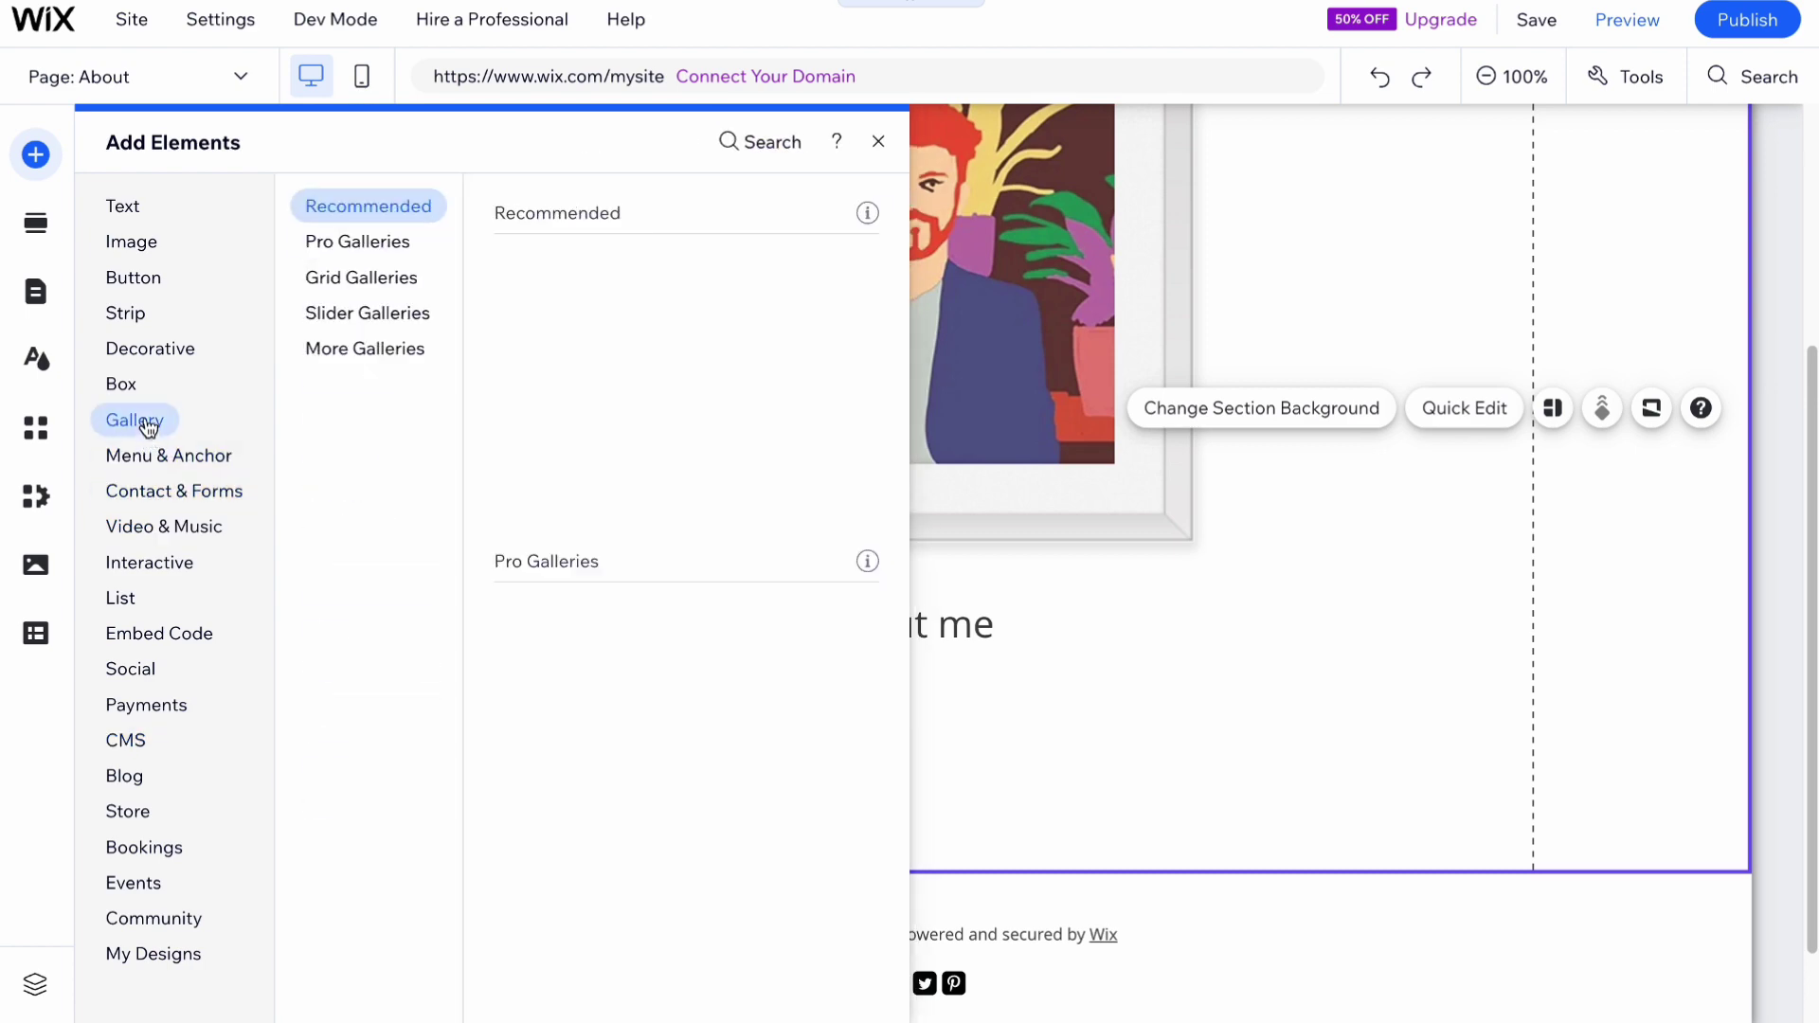
mouse_move(138, 386)
mouse_move(142, 275)
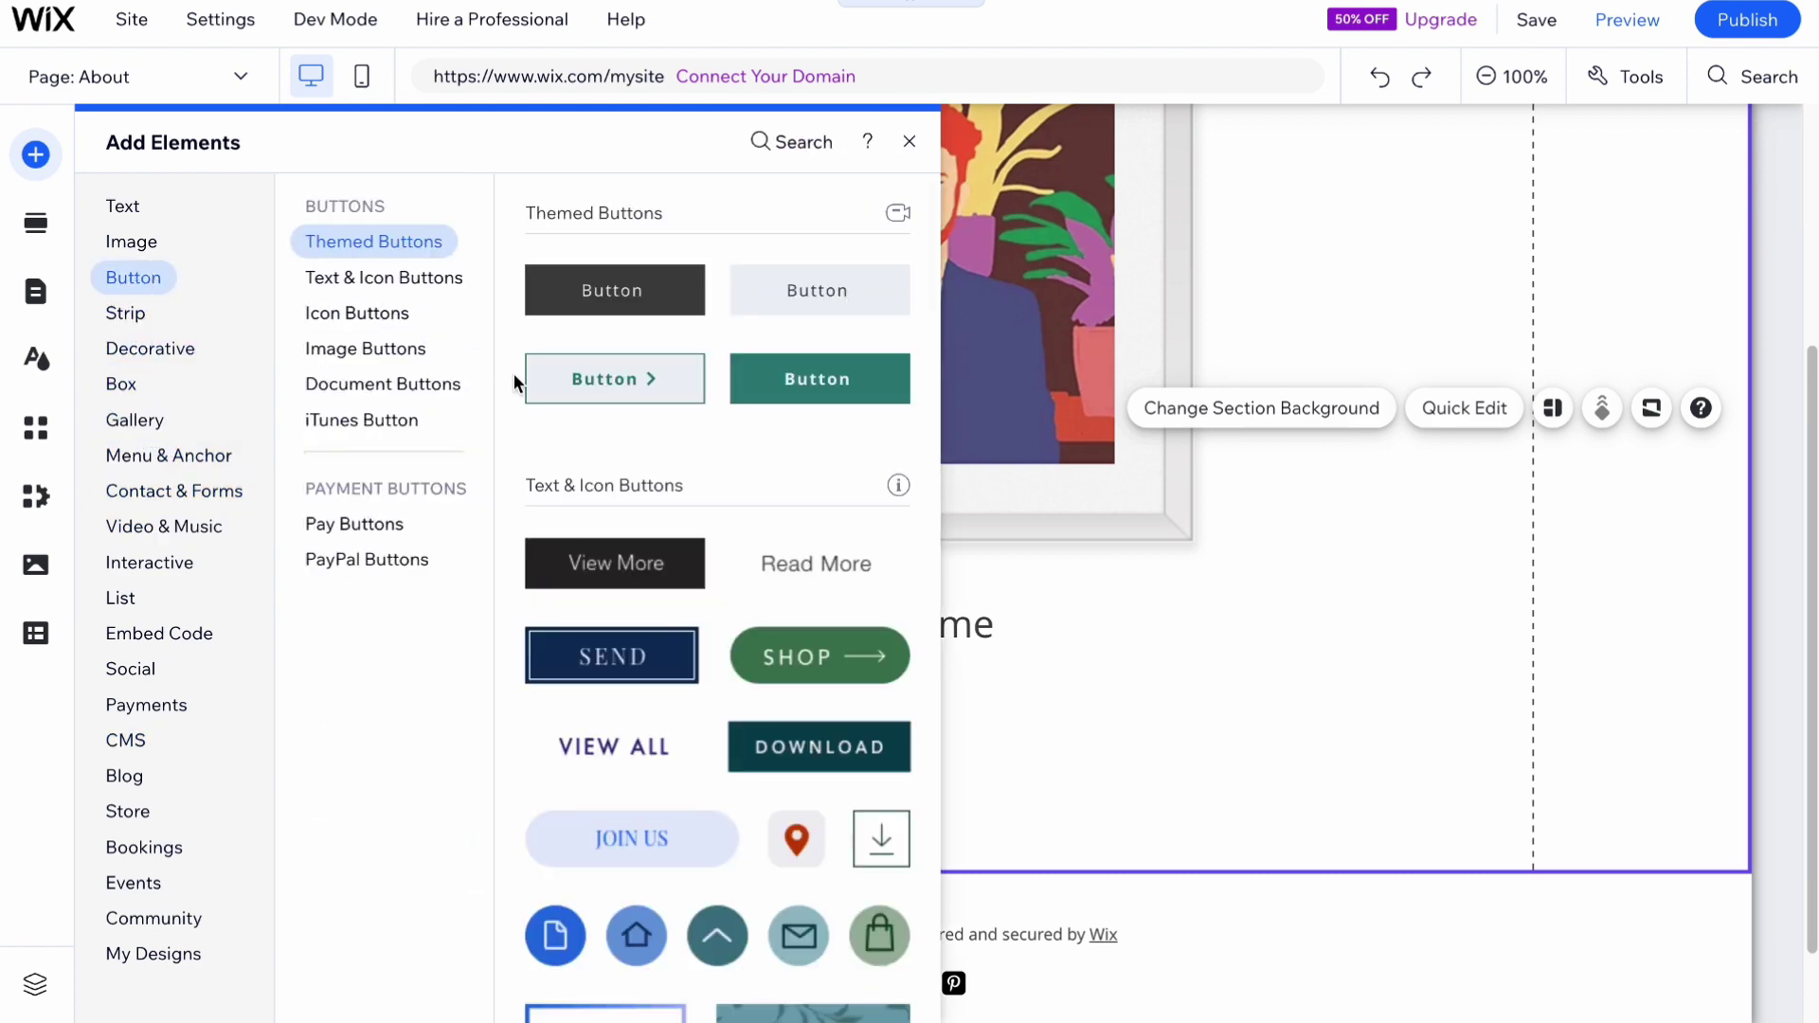
drag(569, 378, 910, 743)
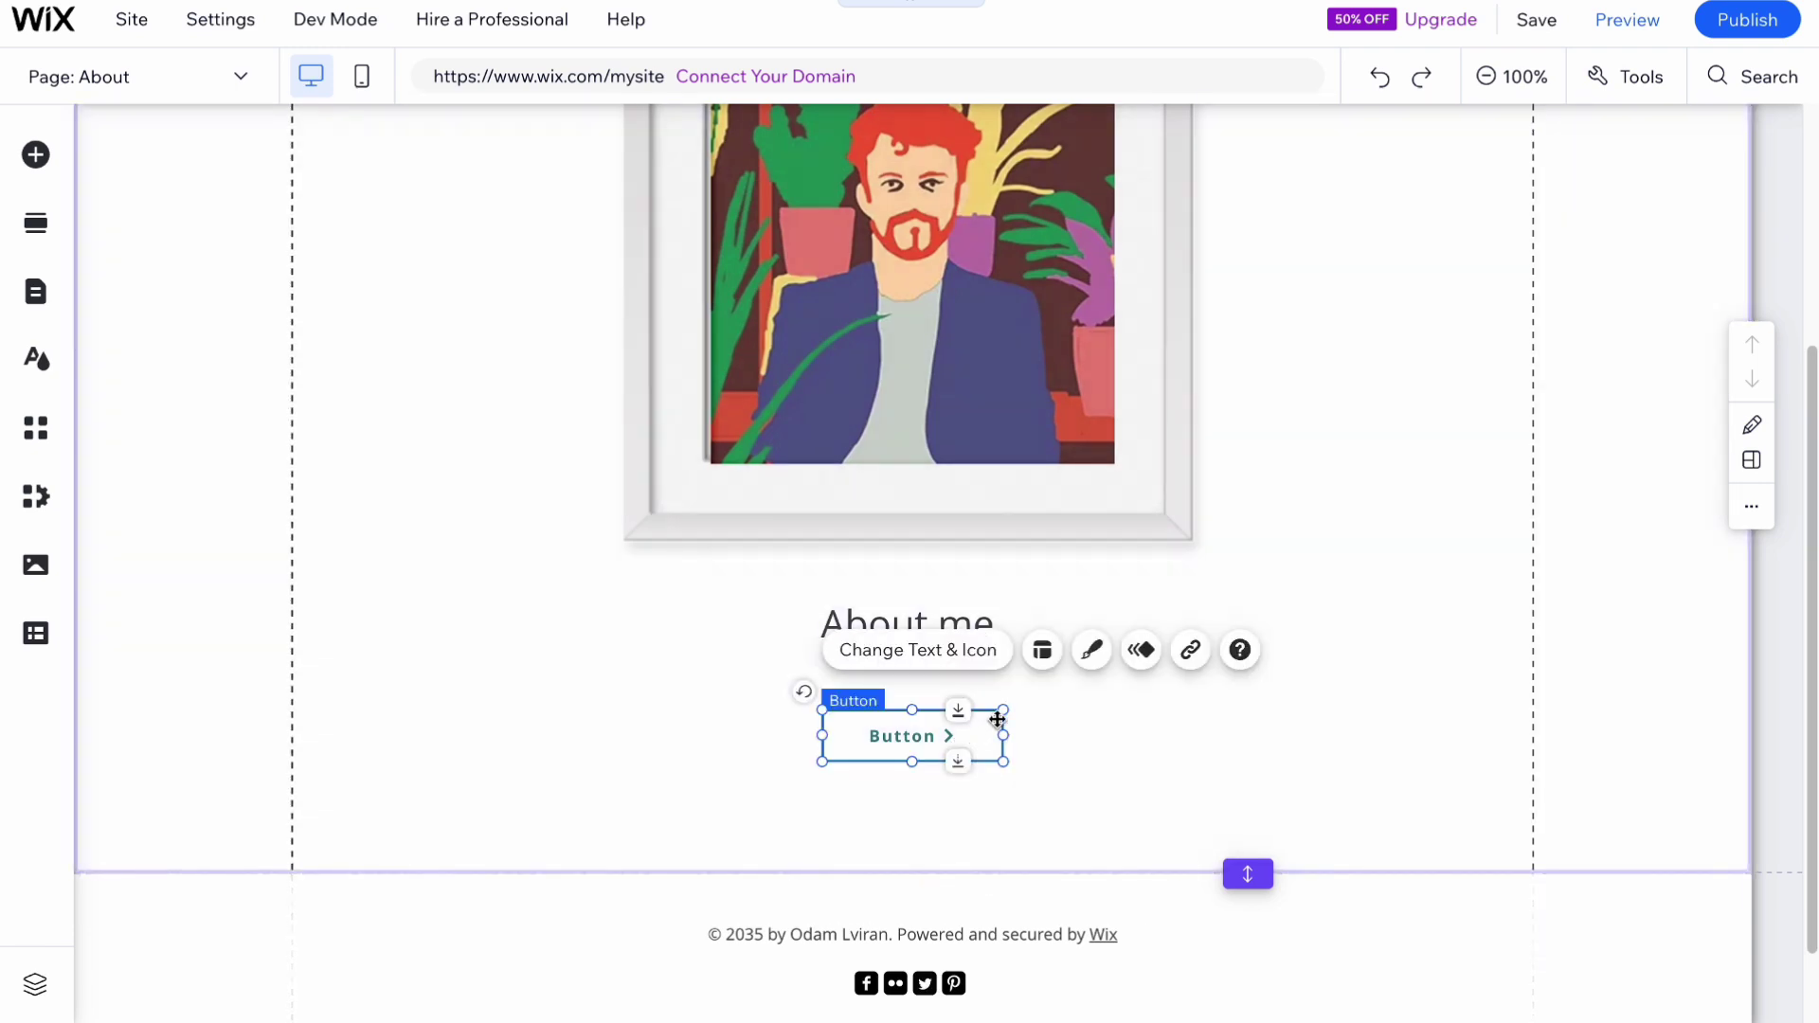
- Enlarge the button below the About me heading in width and height, keeping it centred under the picture frame
drag(1004, 710, 1159, 649)
drag(1006, 713, 930, 744)
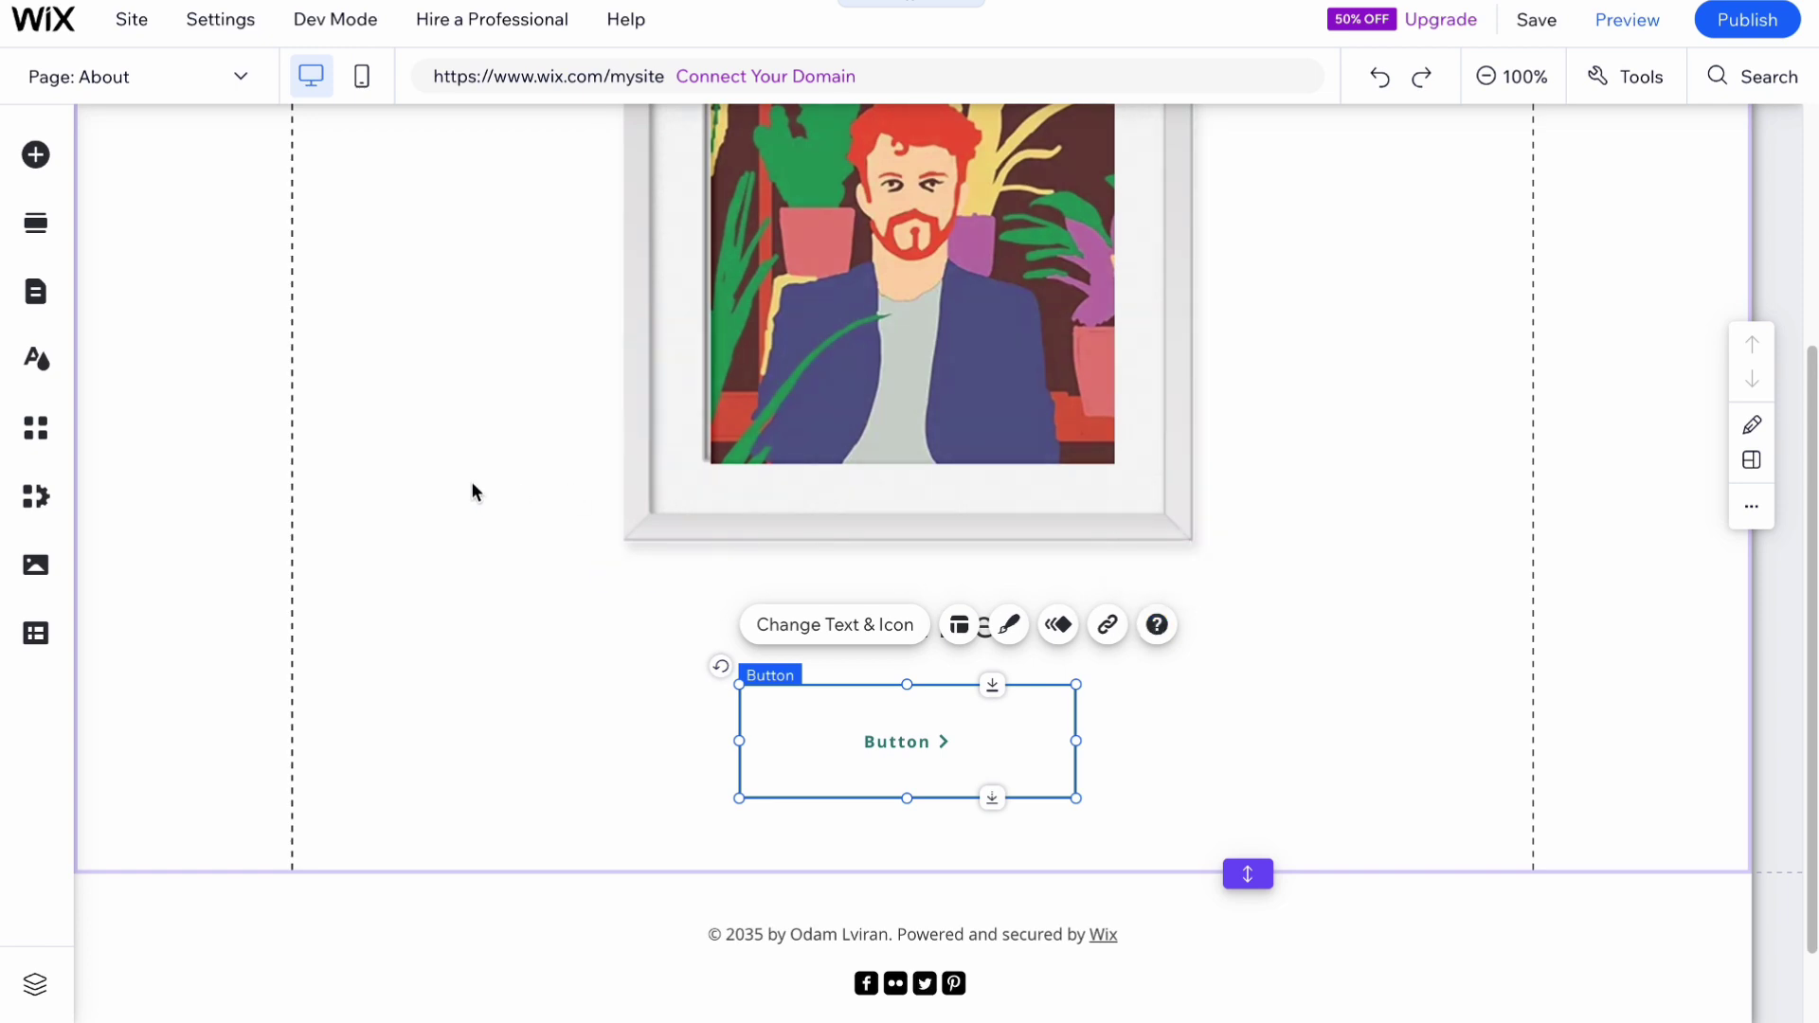
- Switch from the About page to the Home page for editing
scroll(473, 485, up, 4)
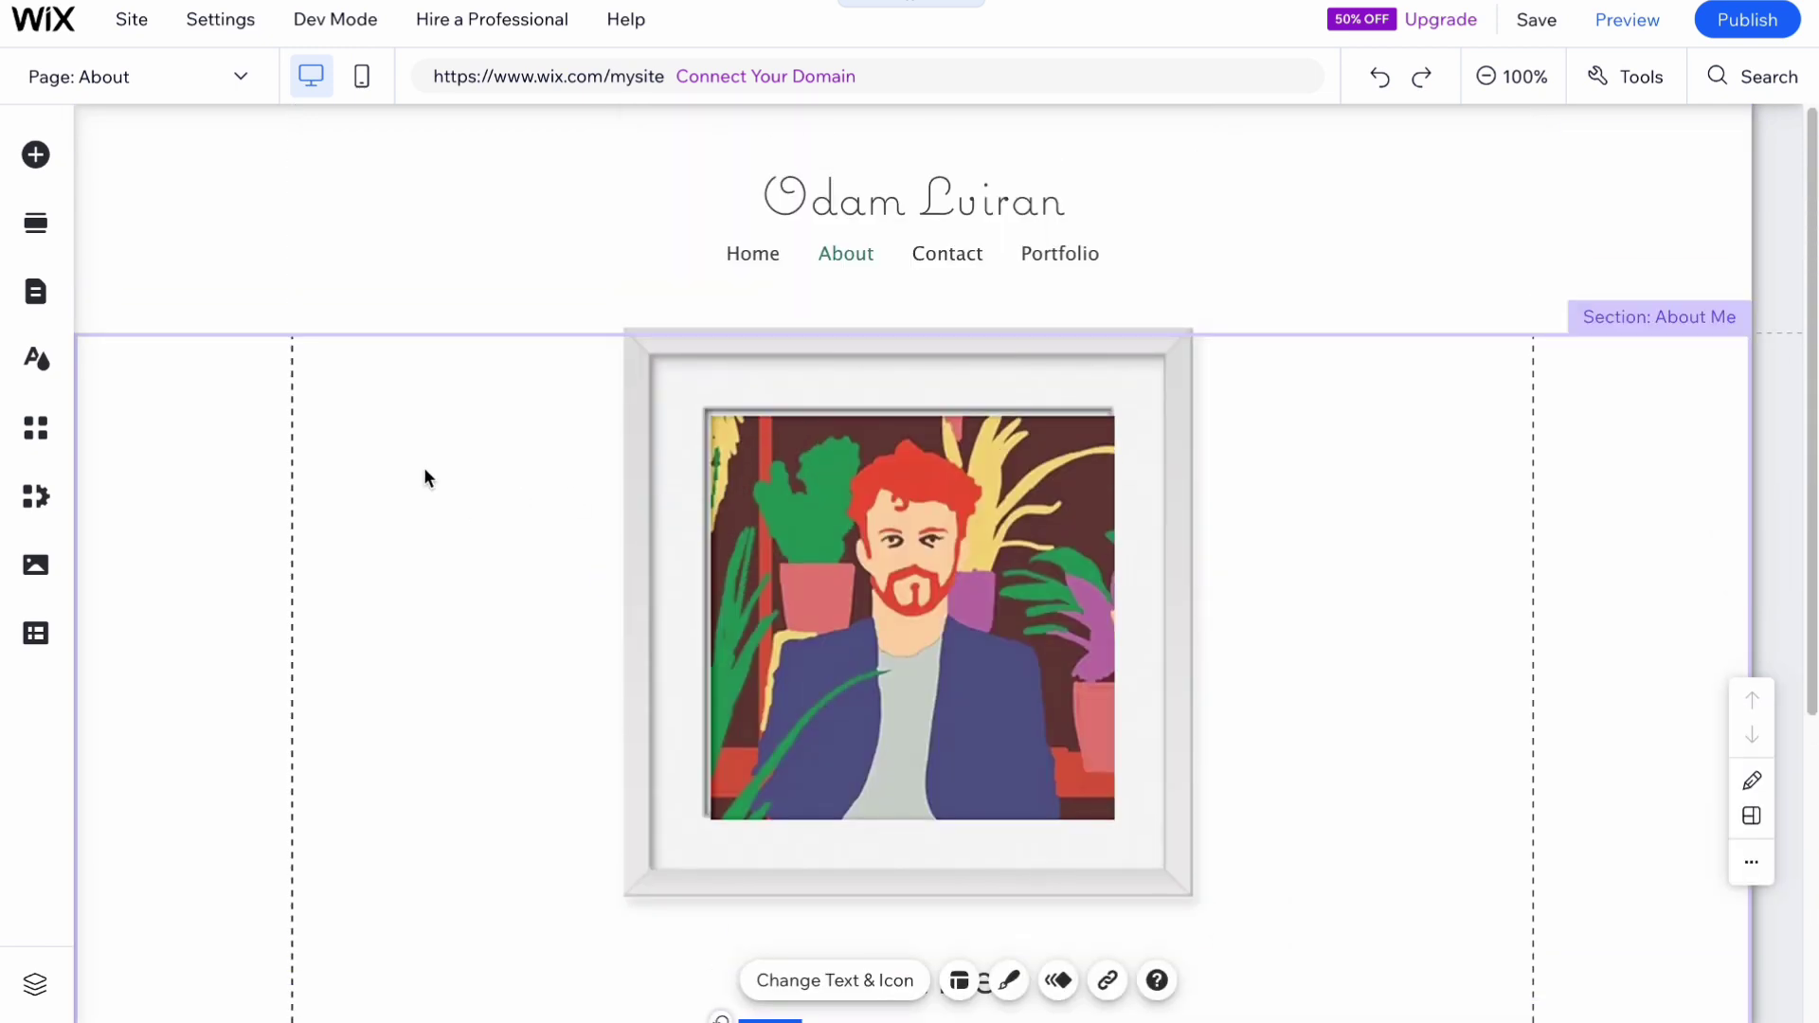
click(28, 308)
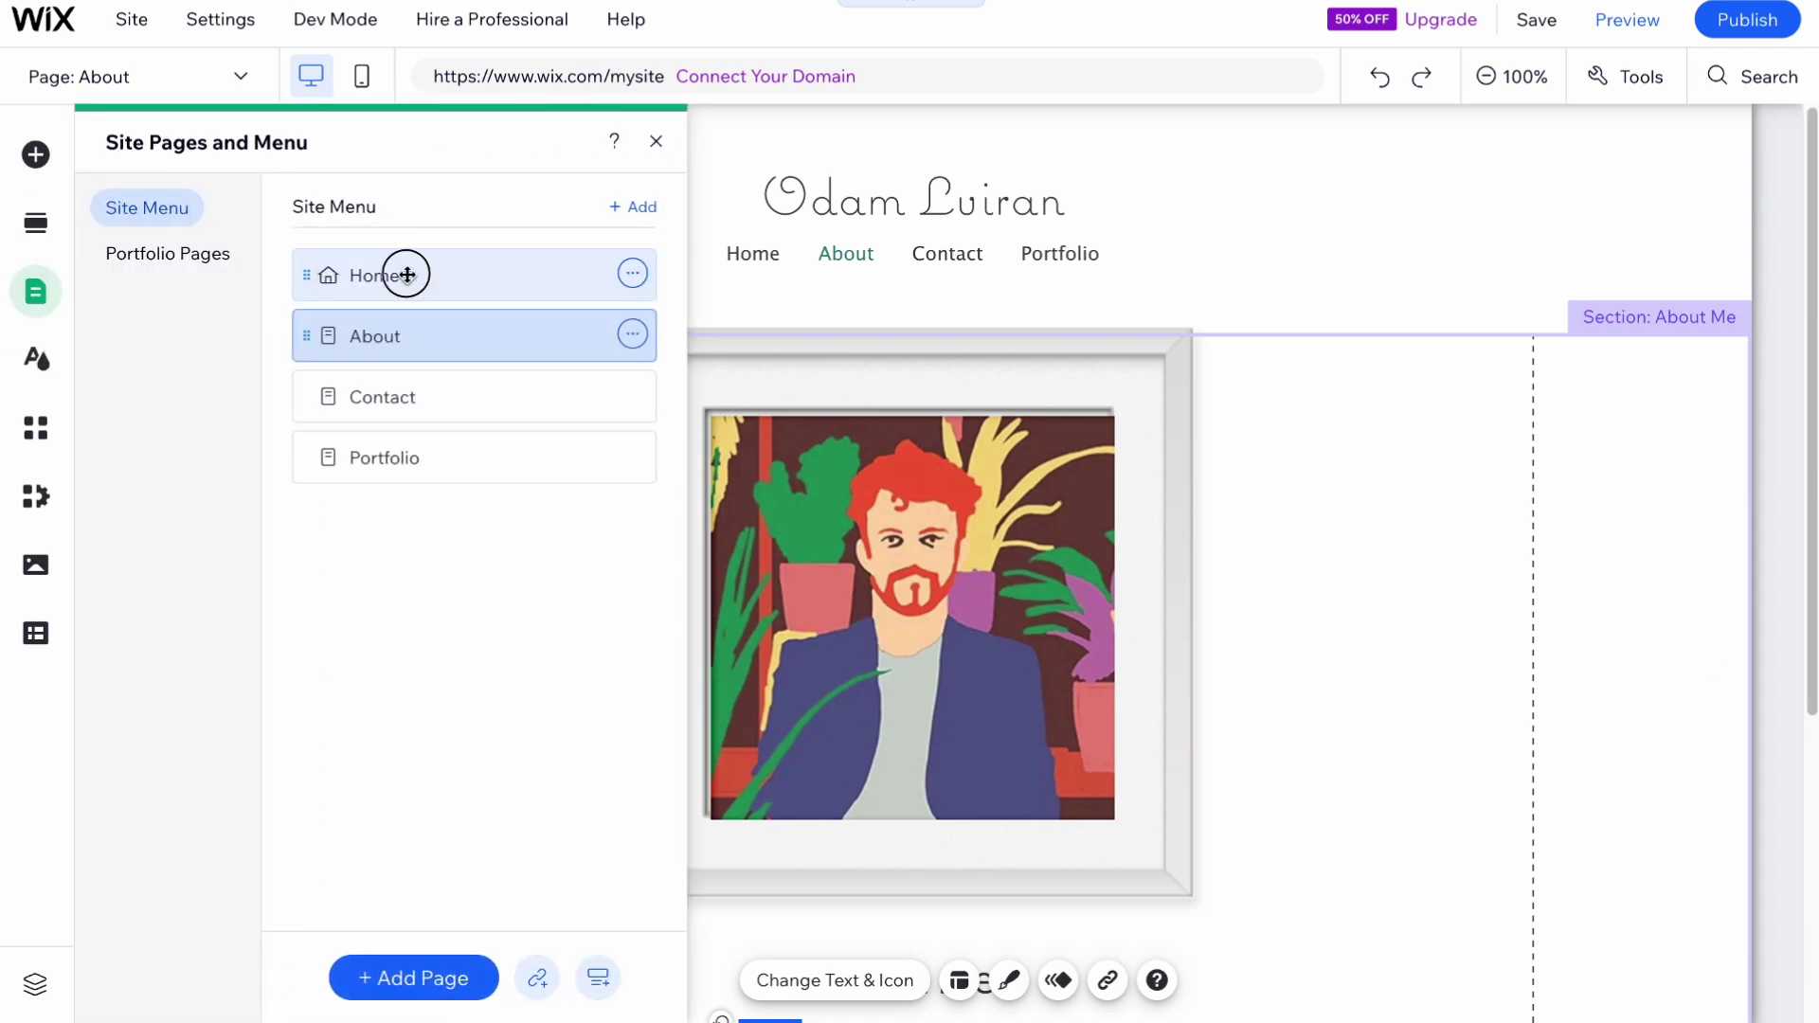
click(408, 275)
click(657, 142)
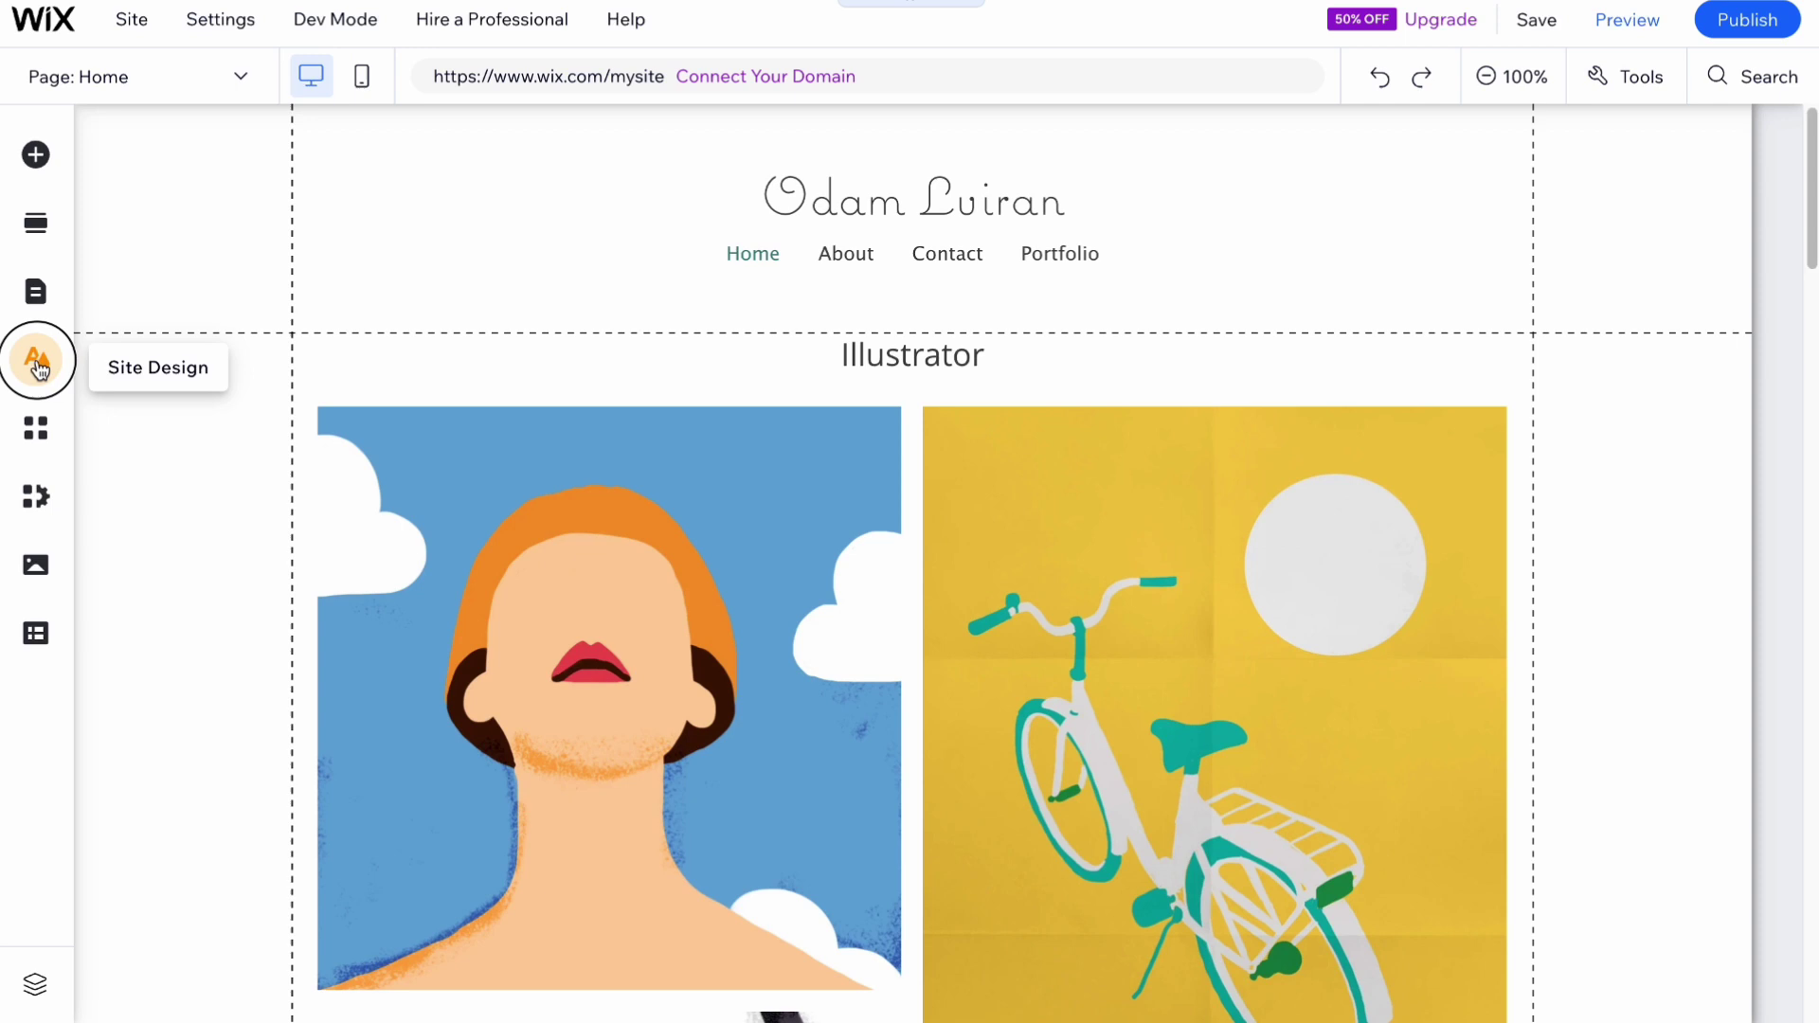
- Open the selection of ready-made color themes in the site design settings
click(37, 361)
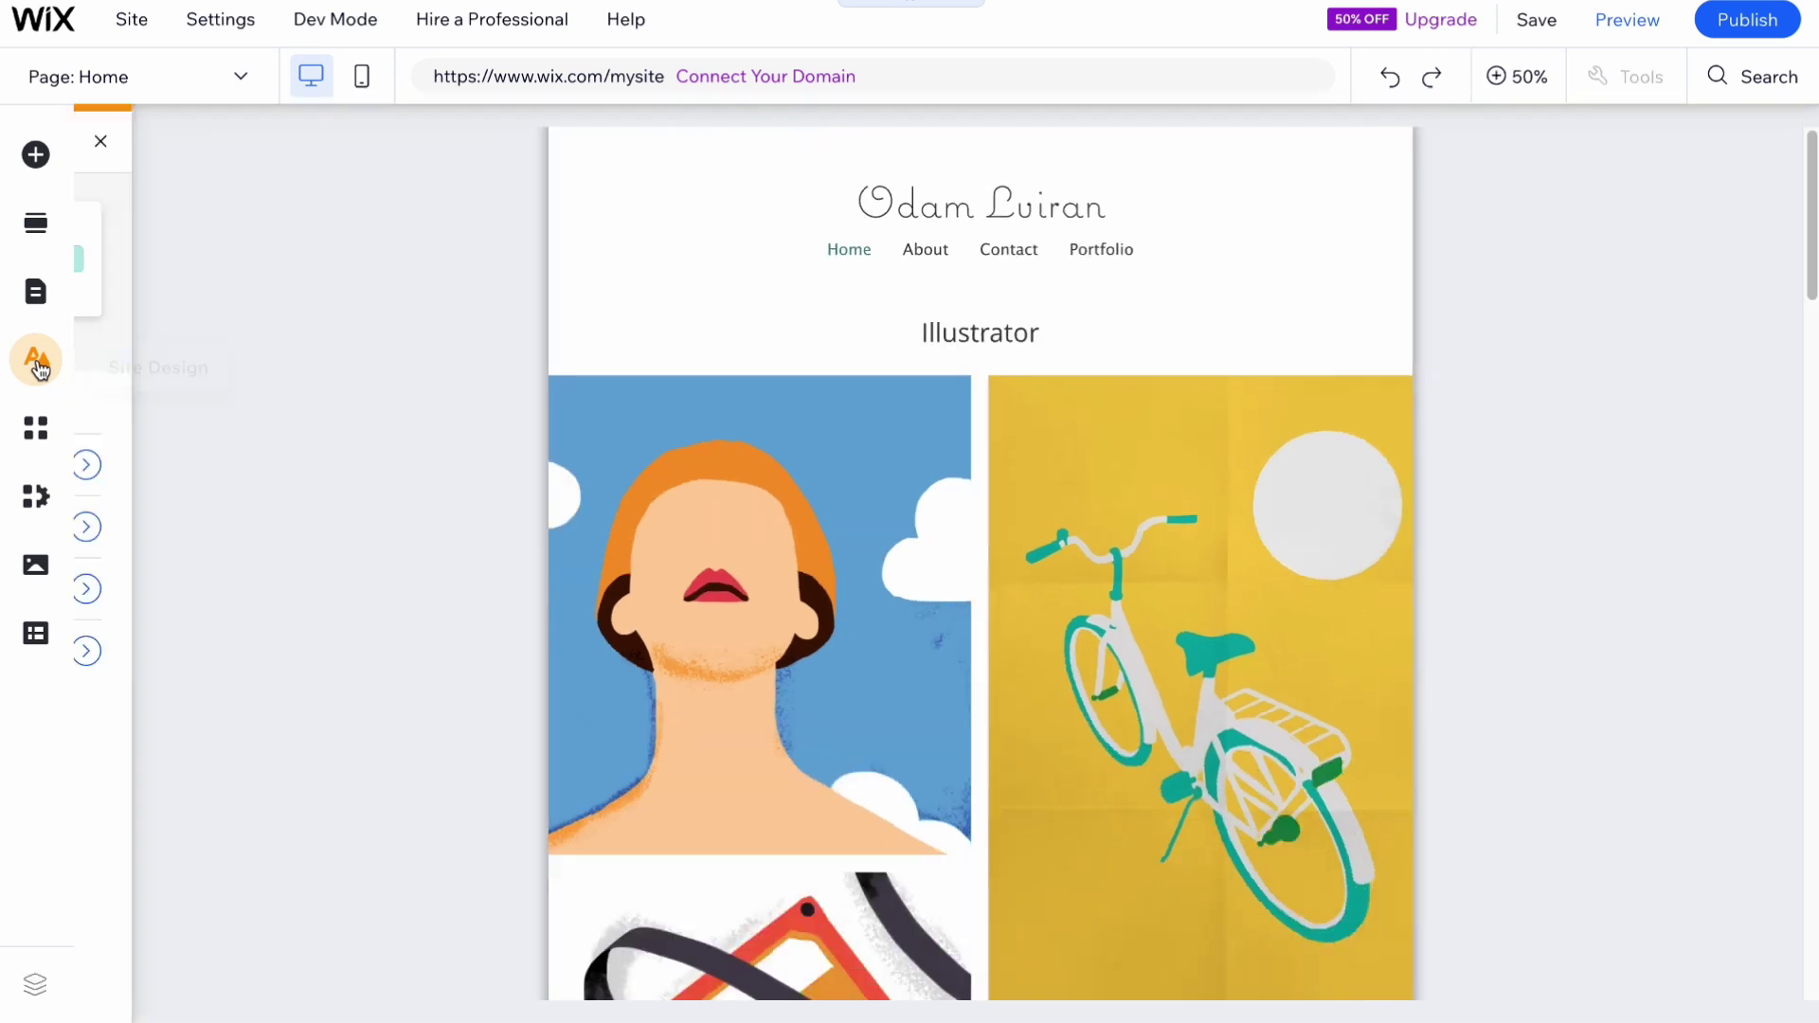
click(195, 469)
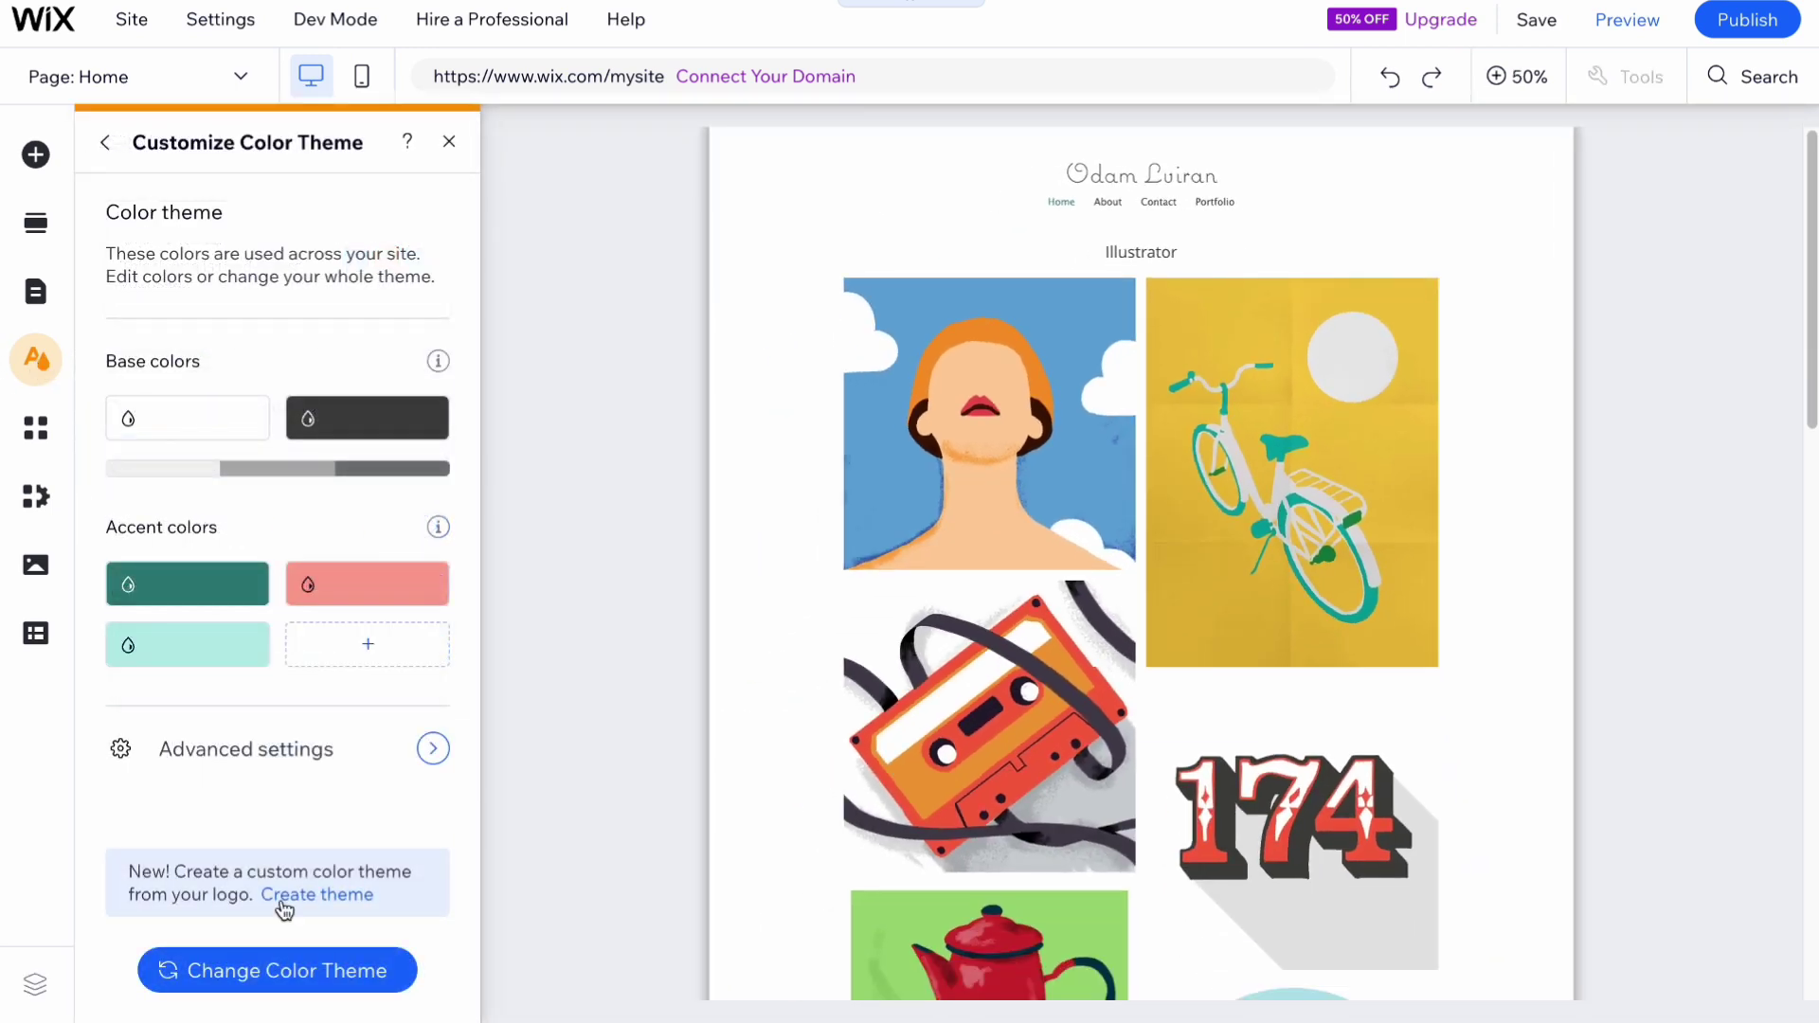
click(252, 970)
- Try out several featured color themes on the Home page, including the black-background one and the white one with blue and pink
click(305, 665)
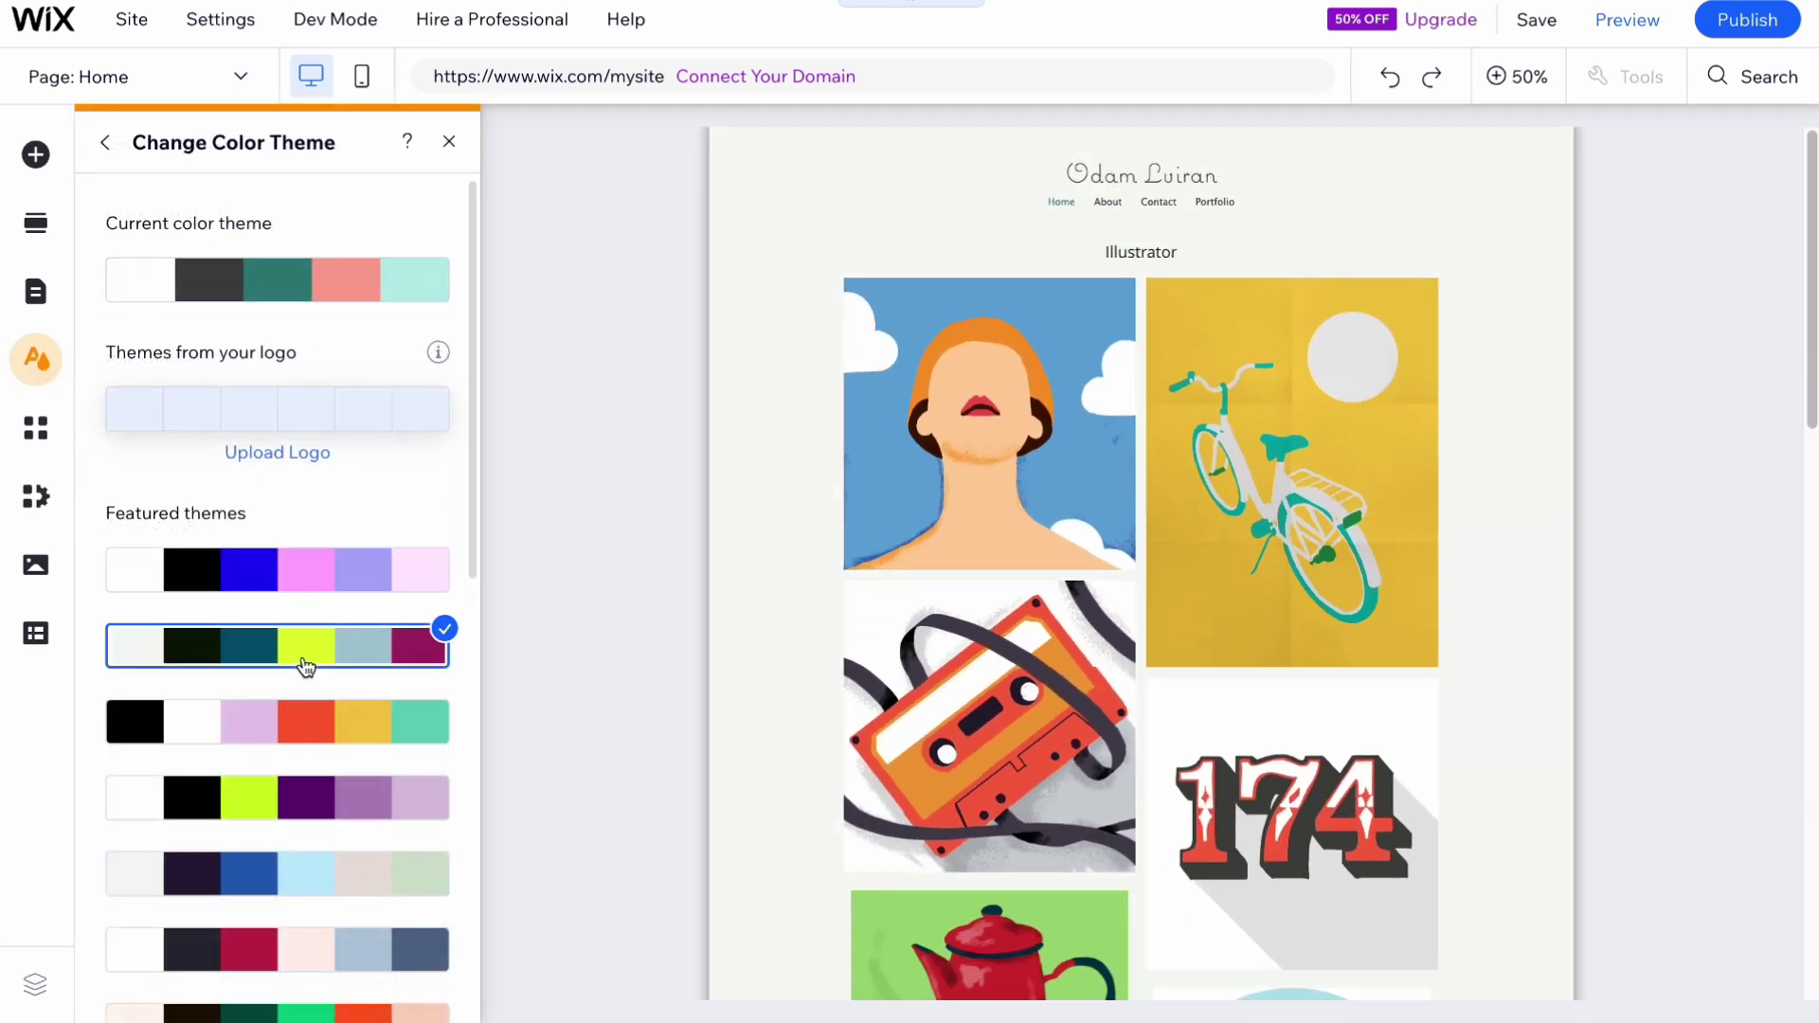
click(292, 796)
click(303, 727)
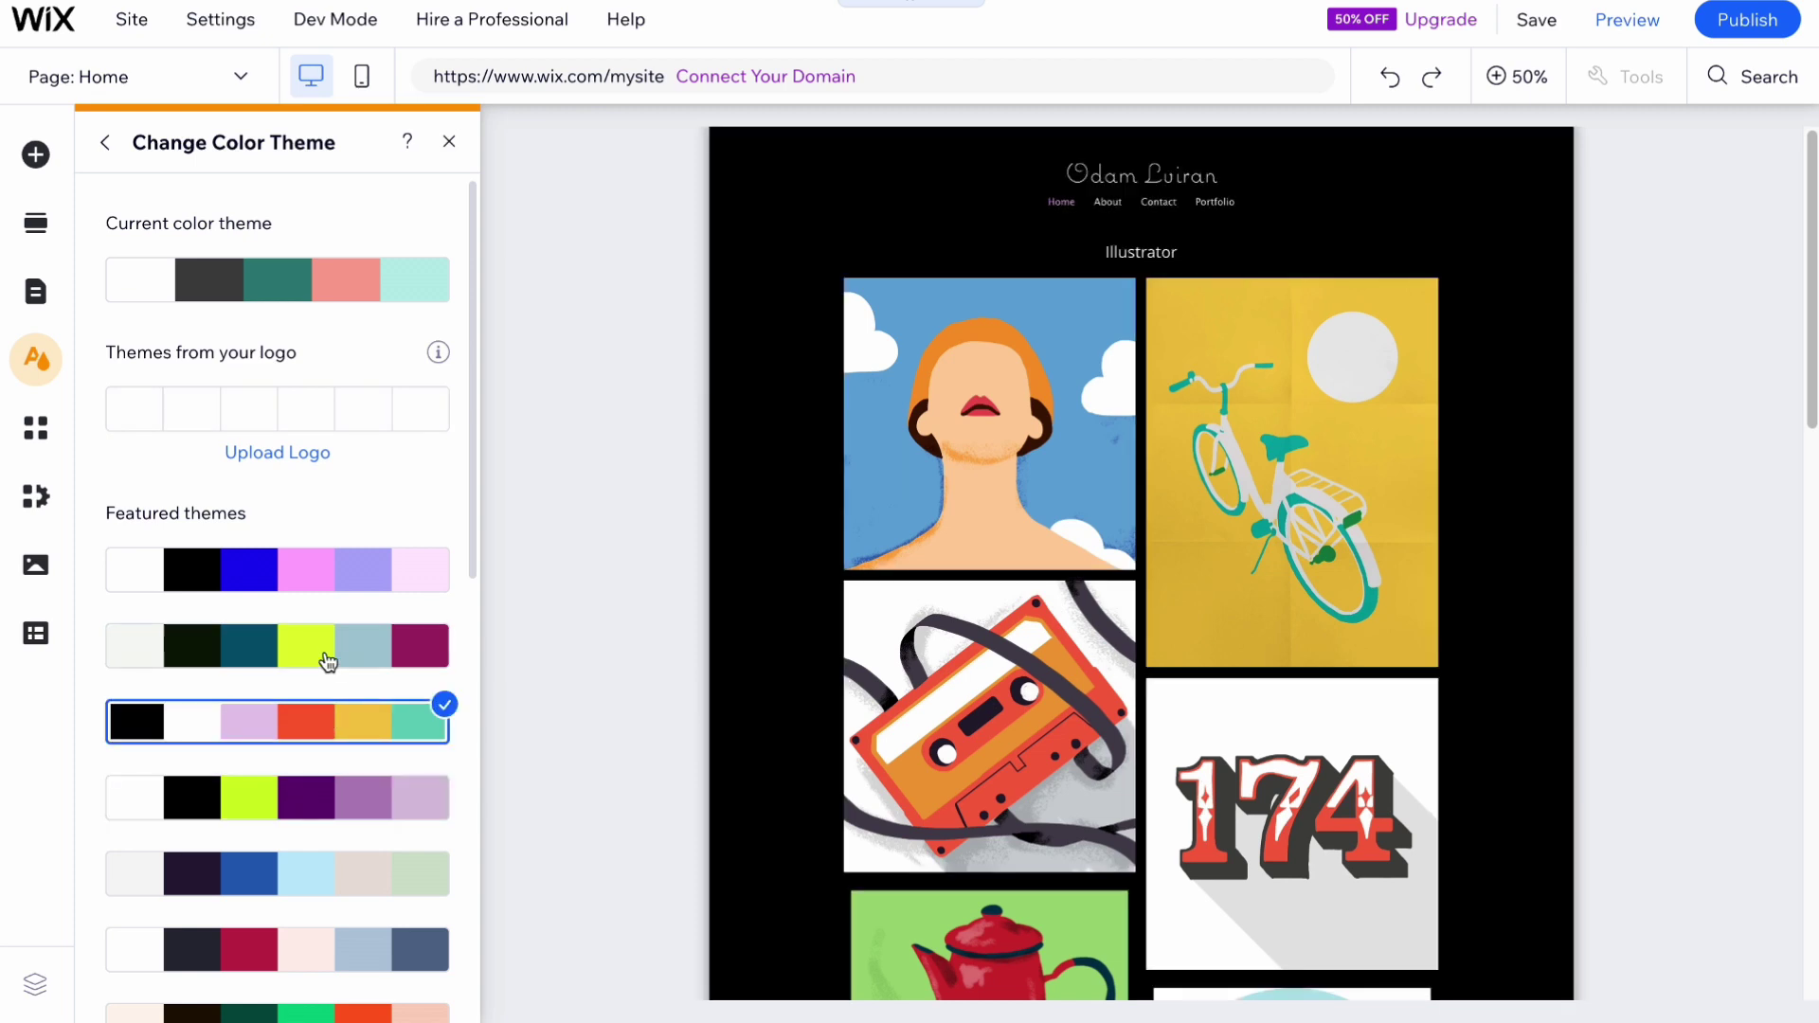
click(327, 648)
click(324, 568)
scroll(332, 805, down, 1)
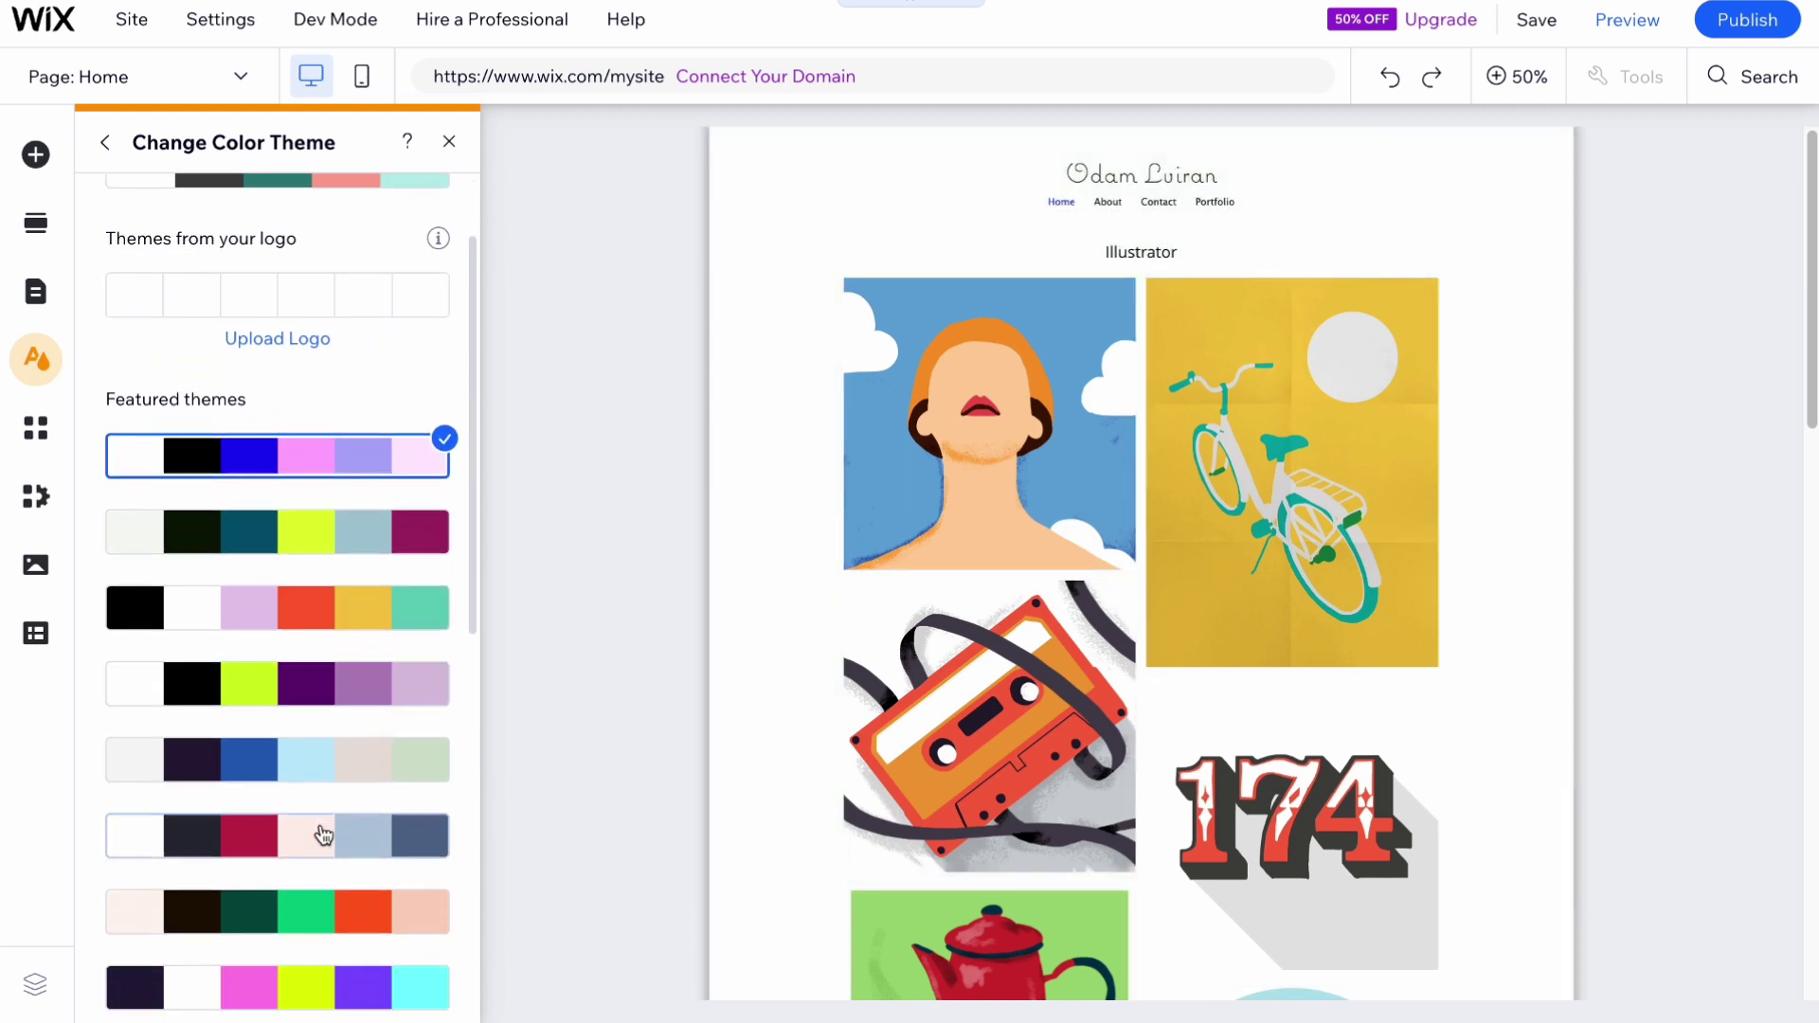
click(323, 835)
- Apply the featured color theme with a pale peach background and dark green, bright green, orange-red and salmon accents
click(314, 936)
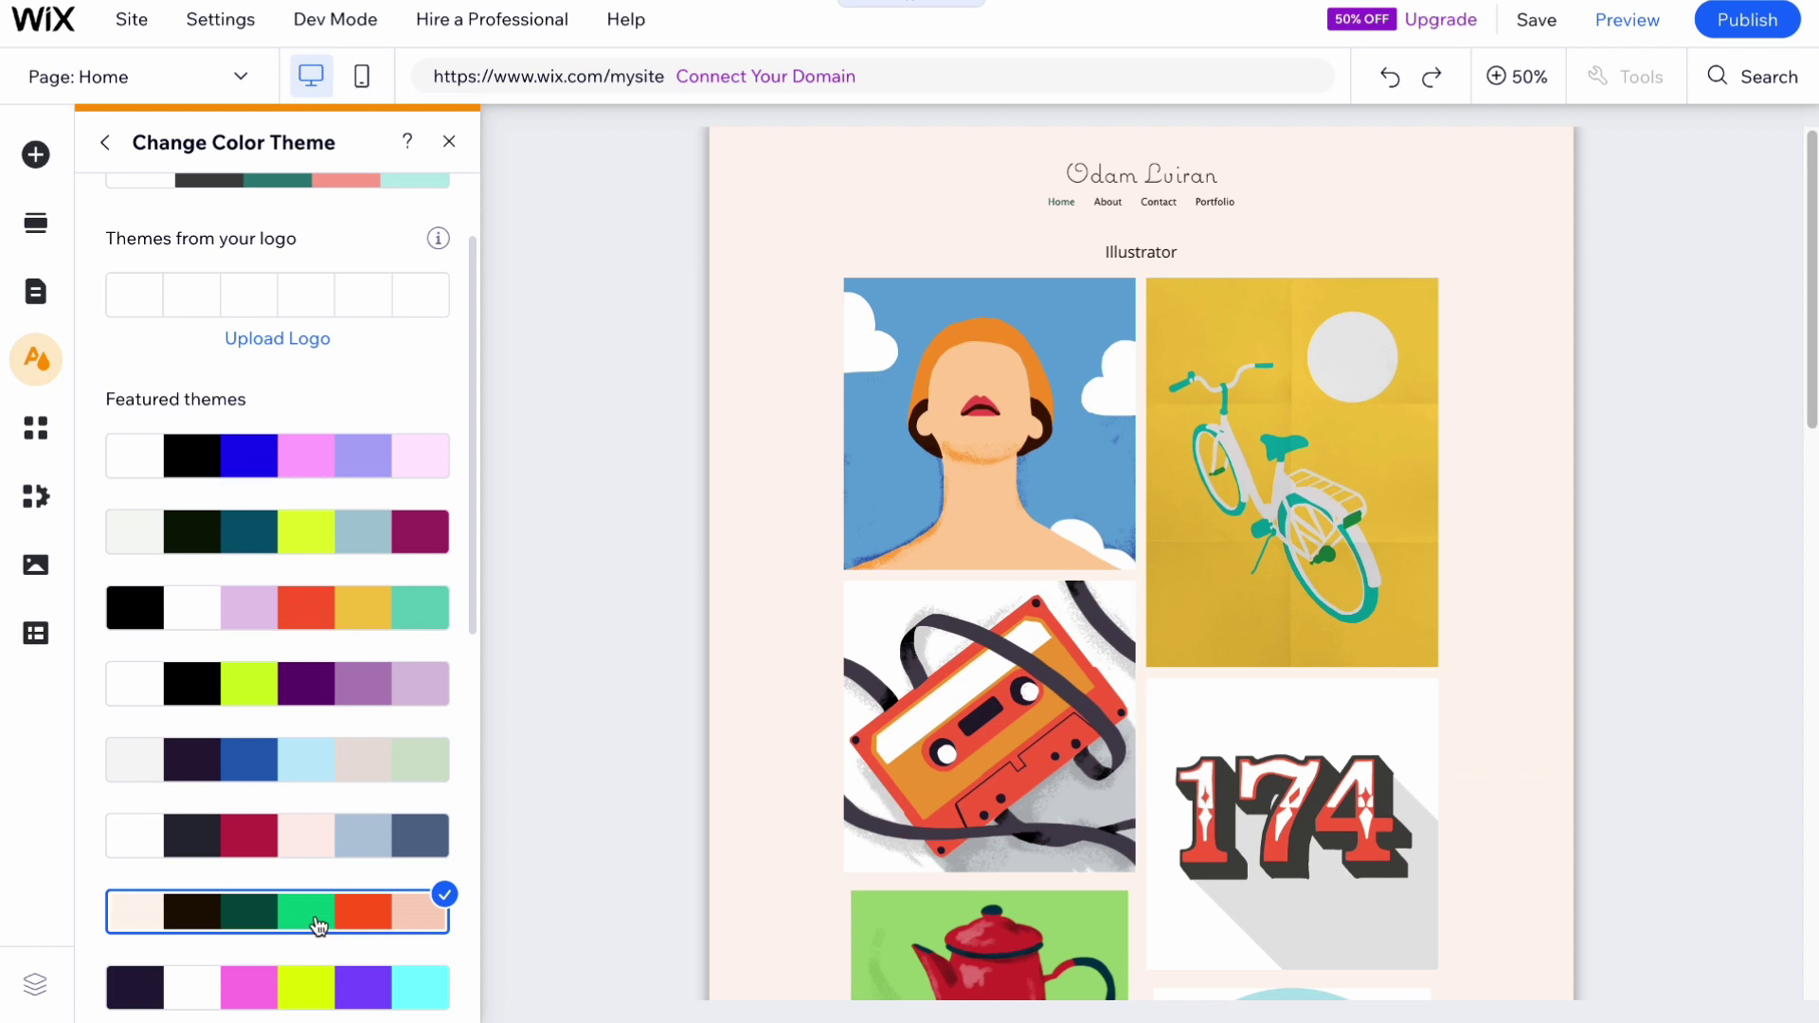
click(103, 144)
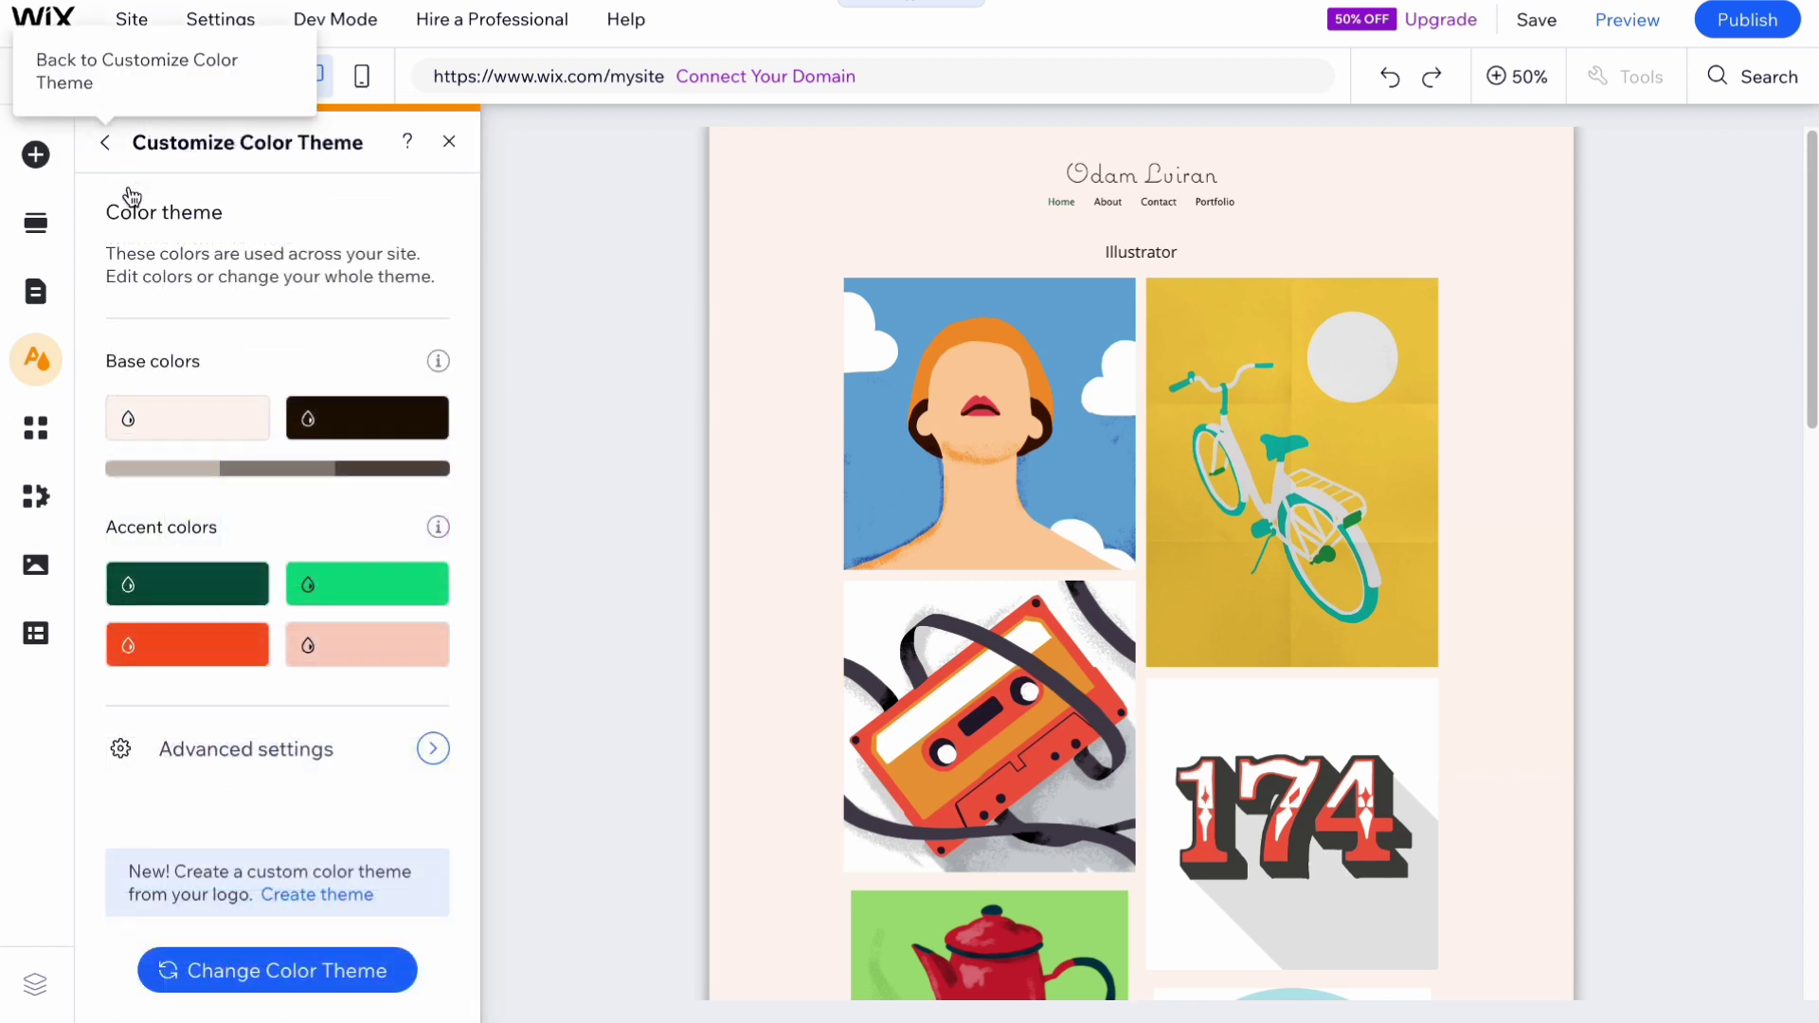
click(104, 143)
- Change the site's text theme to Fahkwang, comparing it with Avenir, and return to the site design overview
click(216, 536)
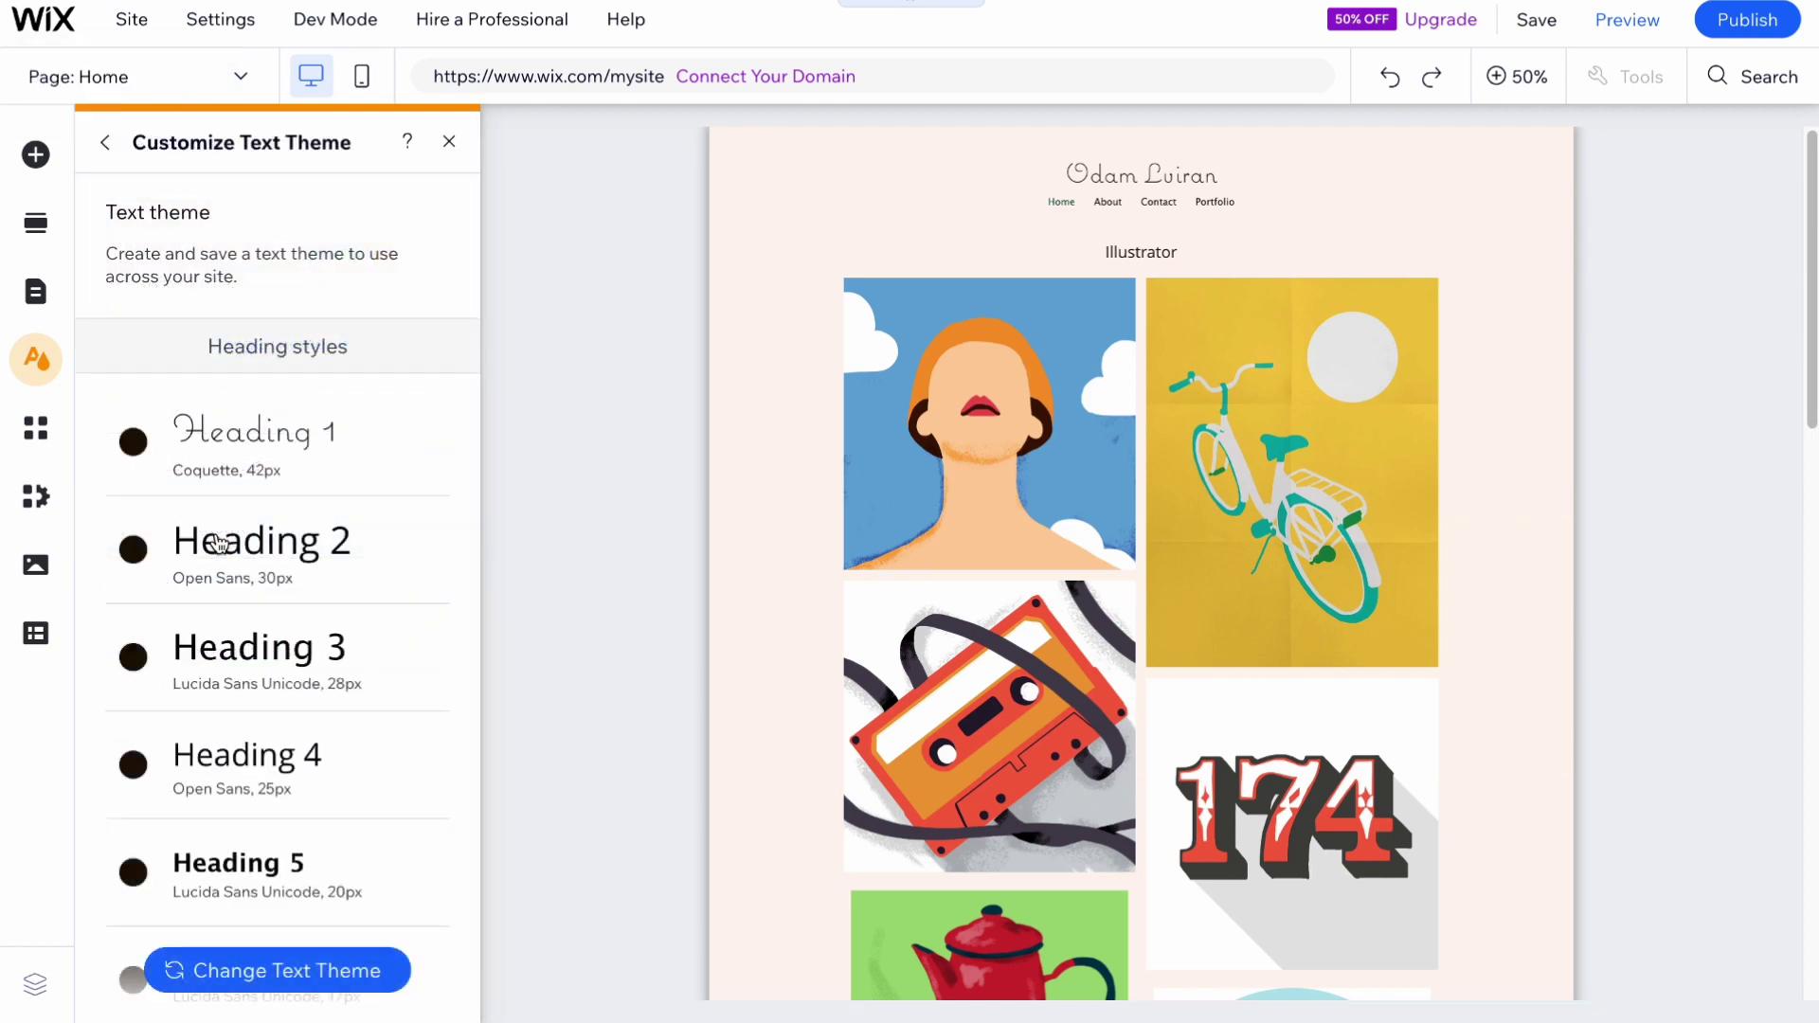
click(307, 966)
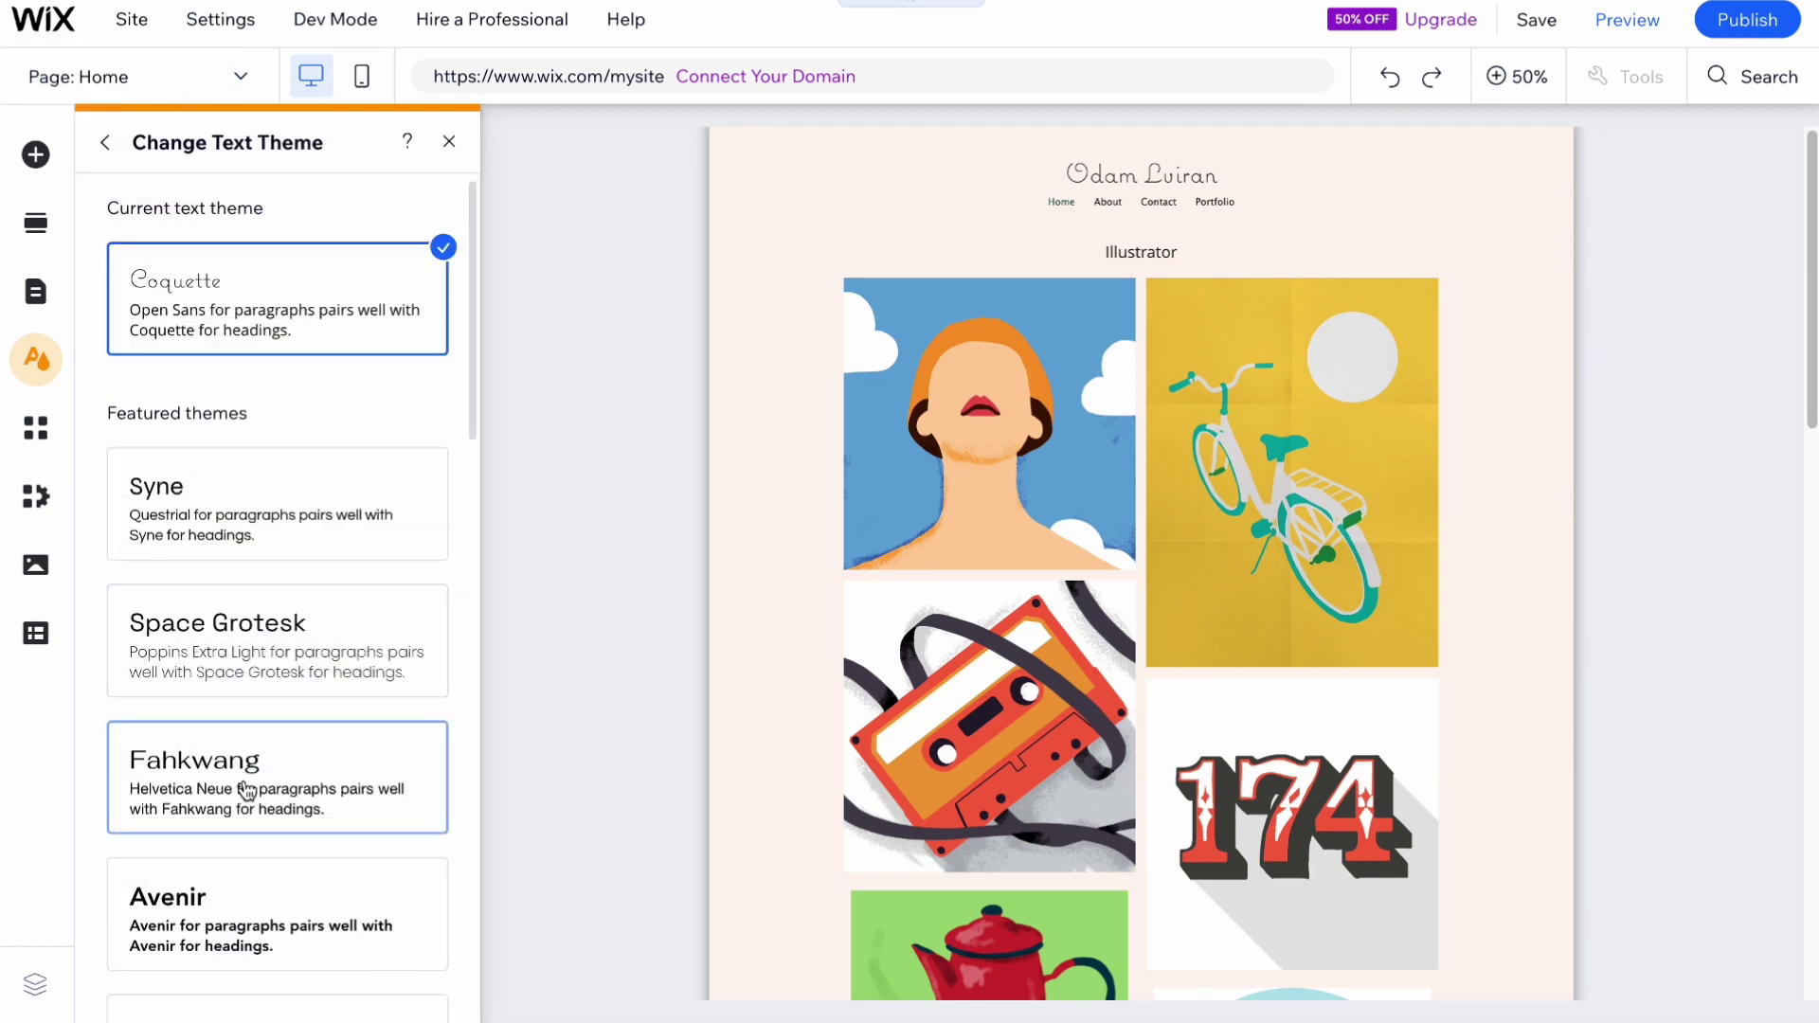
click(248, 792)
click(276, 915)
click(282, 753)
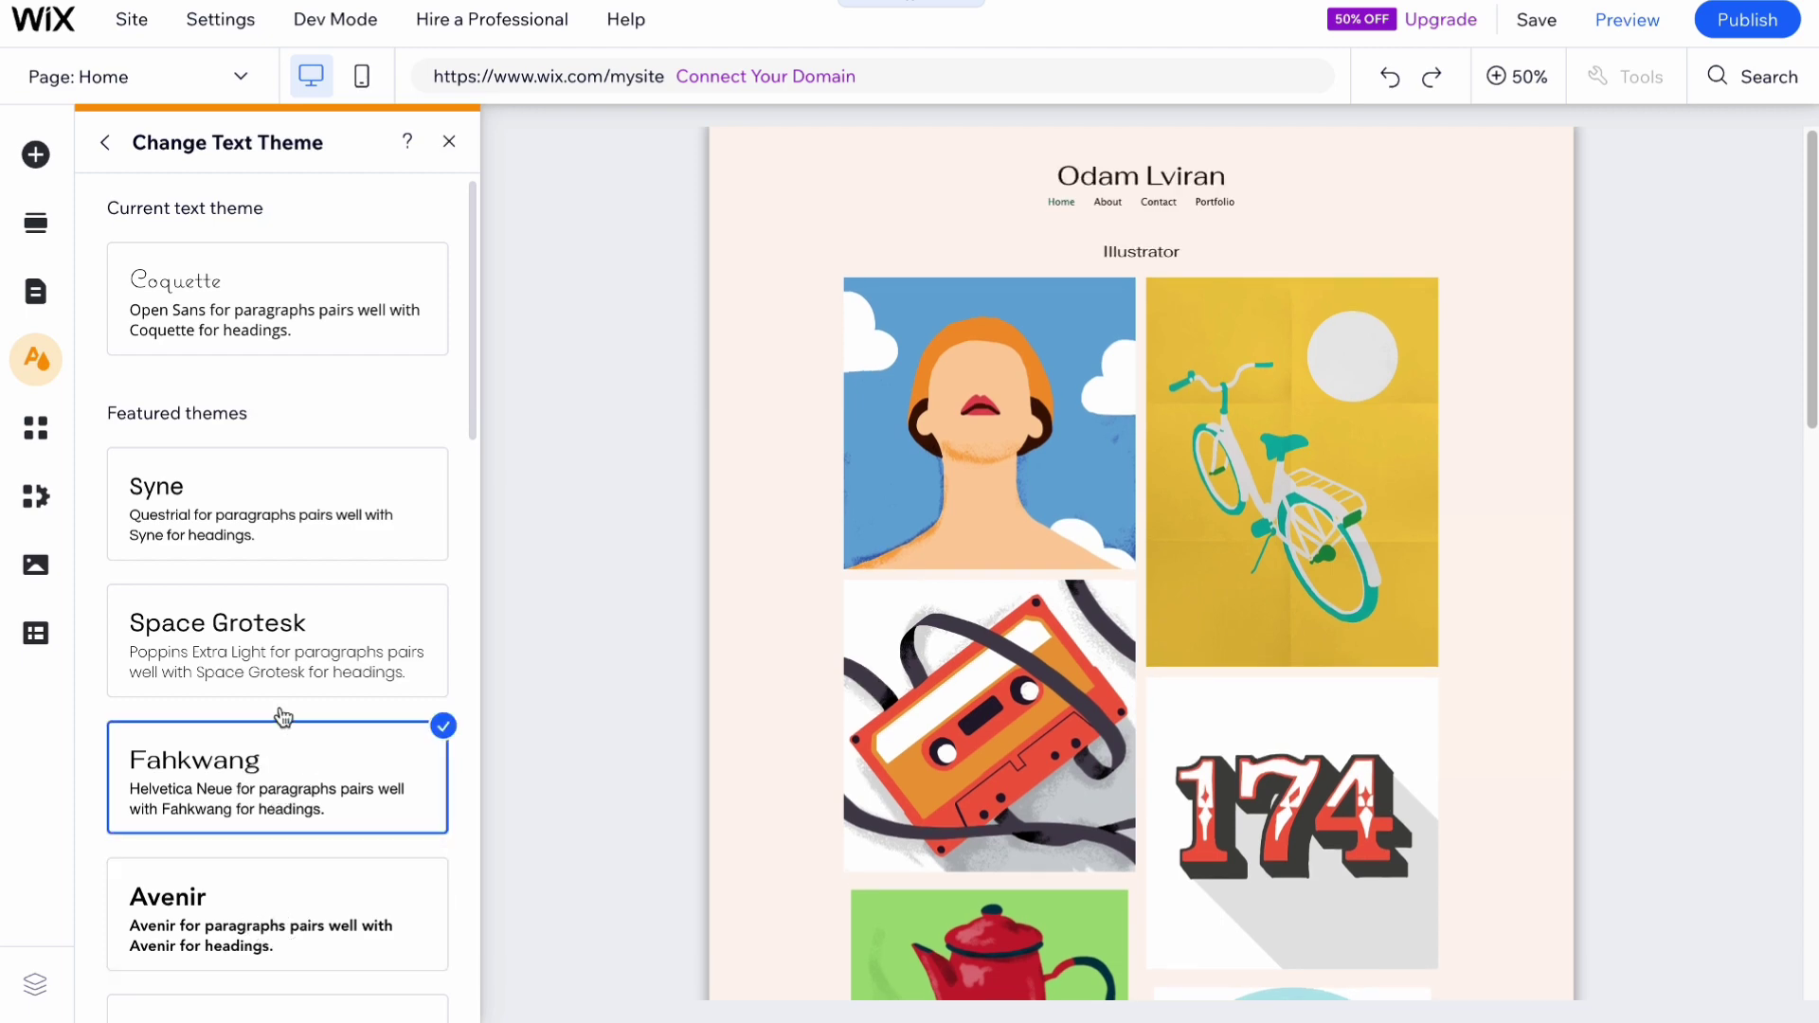
click(104, 150)
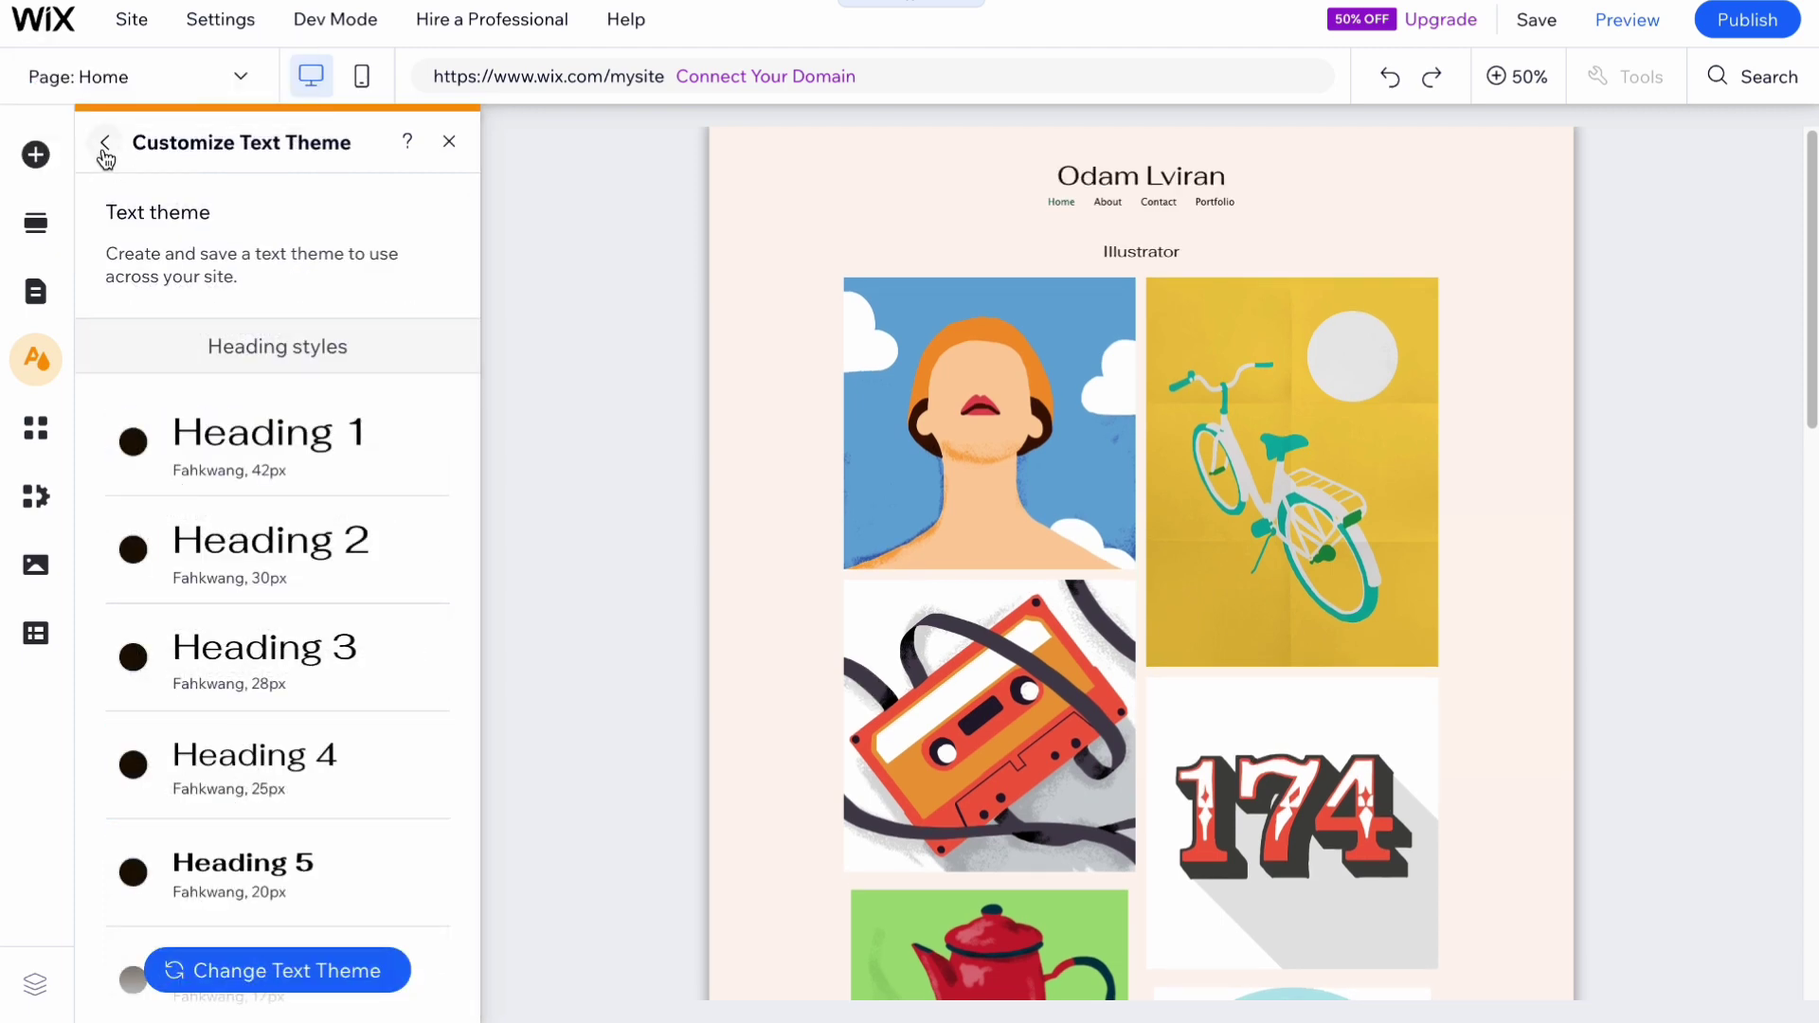
click(104, 149)
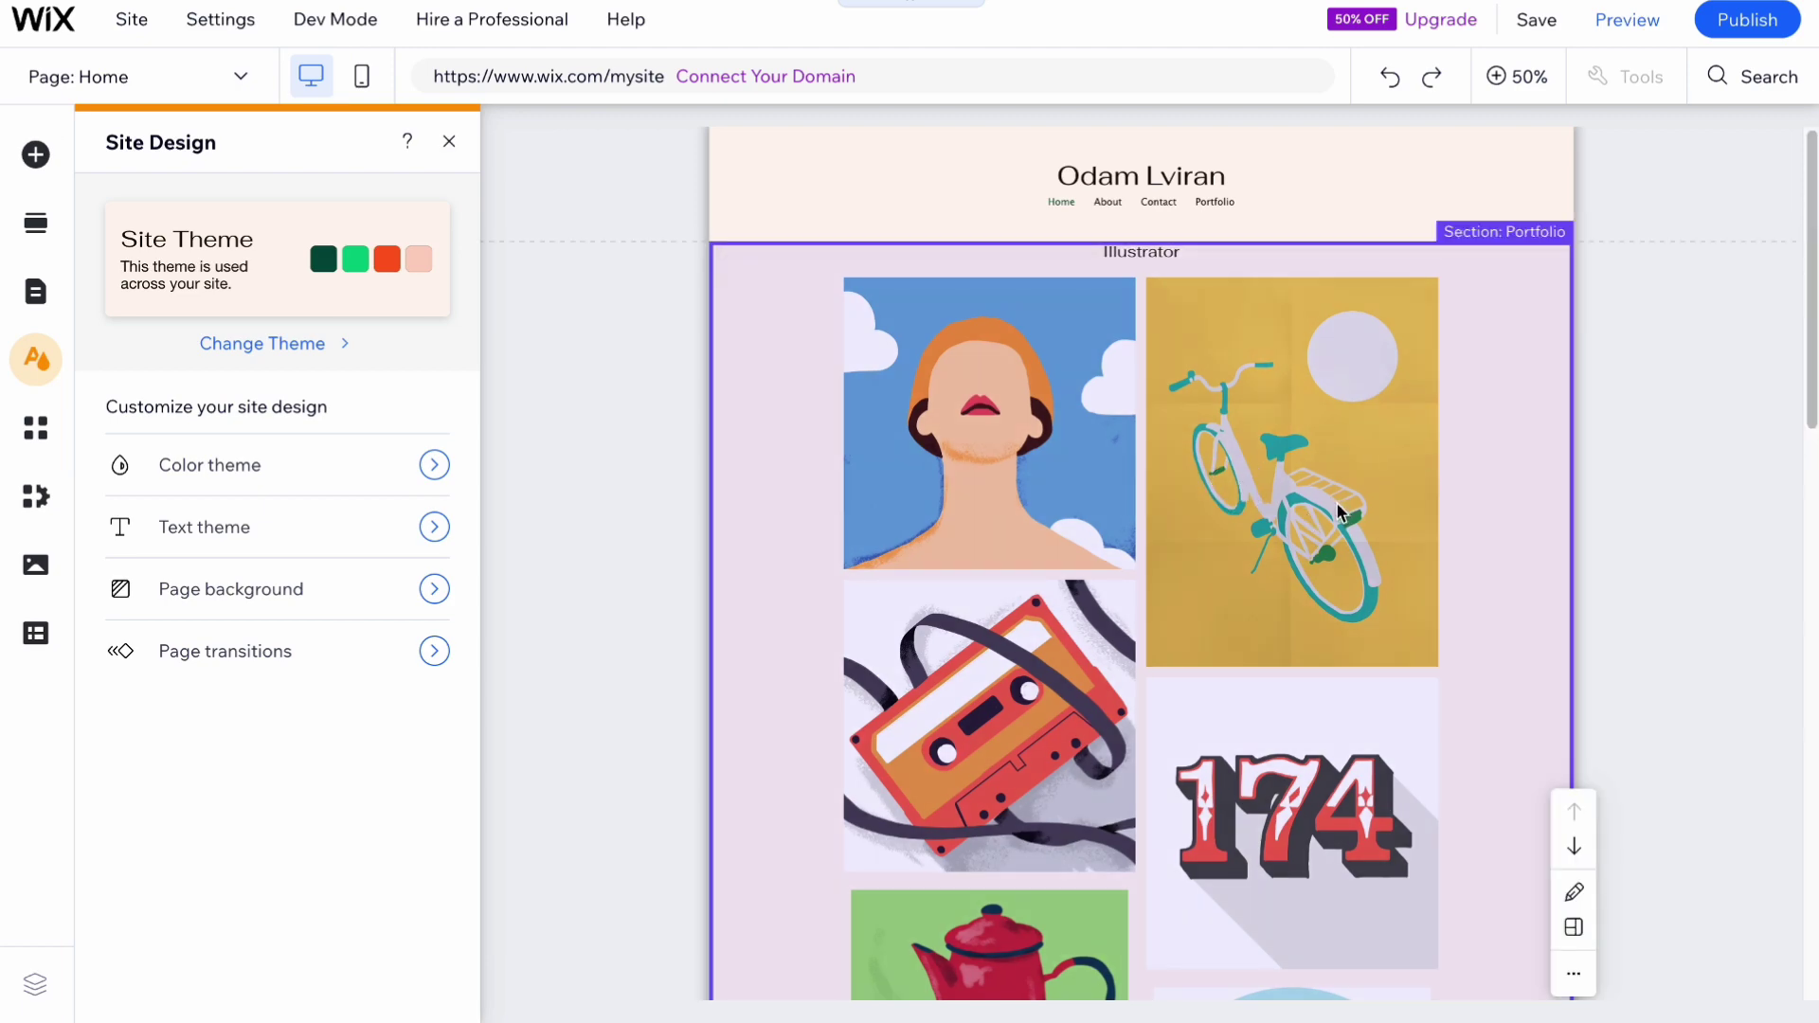
- Publish the site under the suggested free Wix domain
scroll(1336, 502, down, 3)
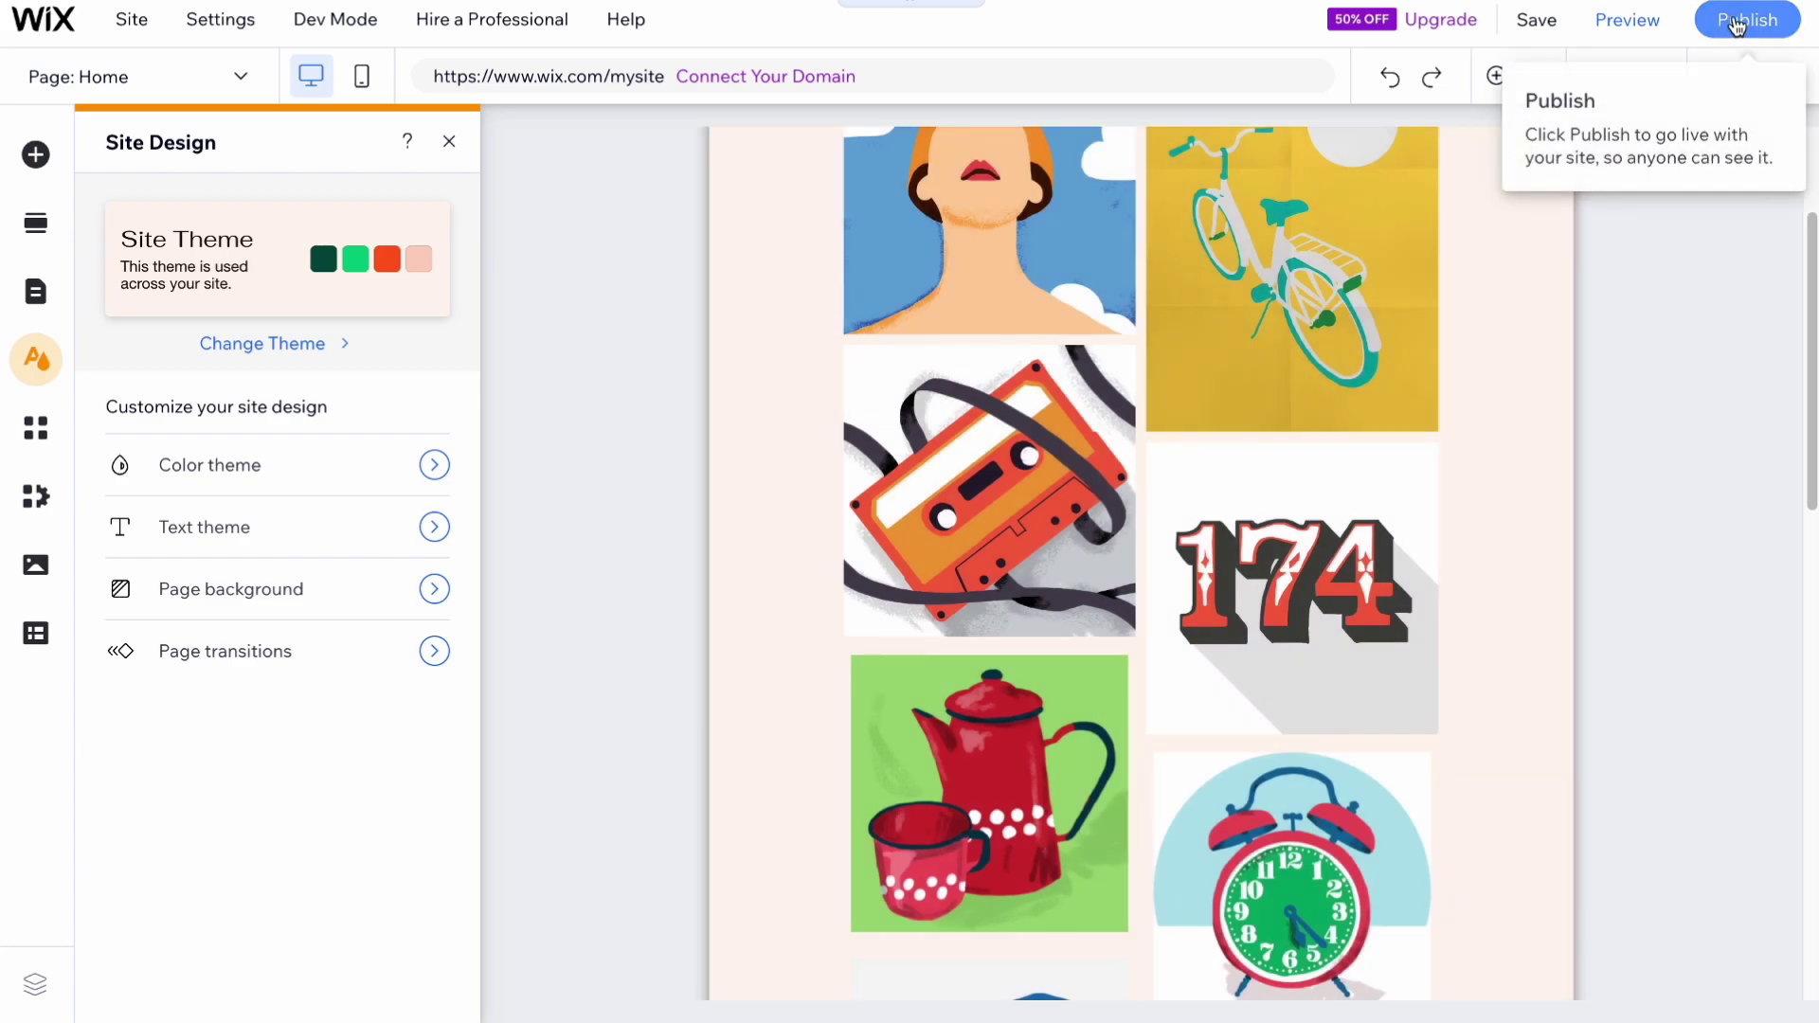
click(1737, 25)
click(1236, 737)
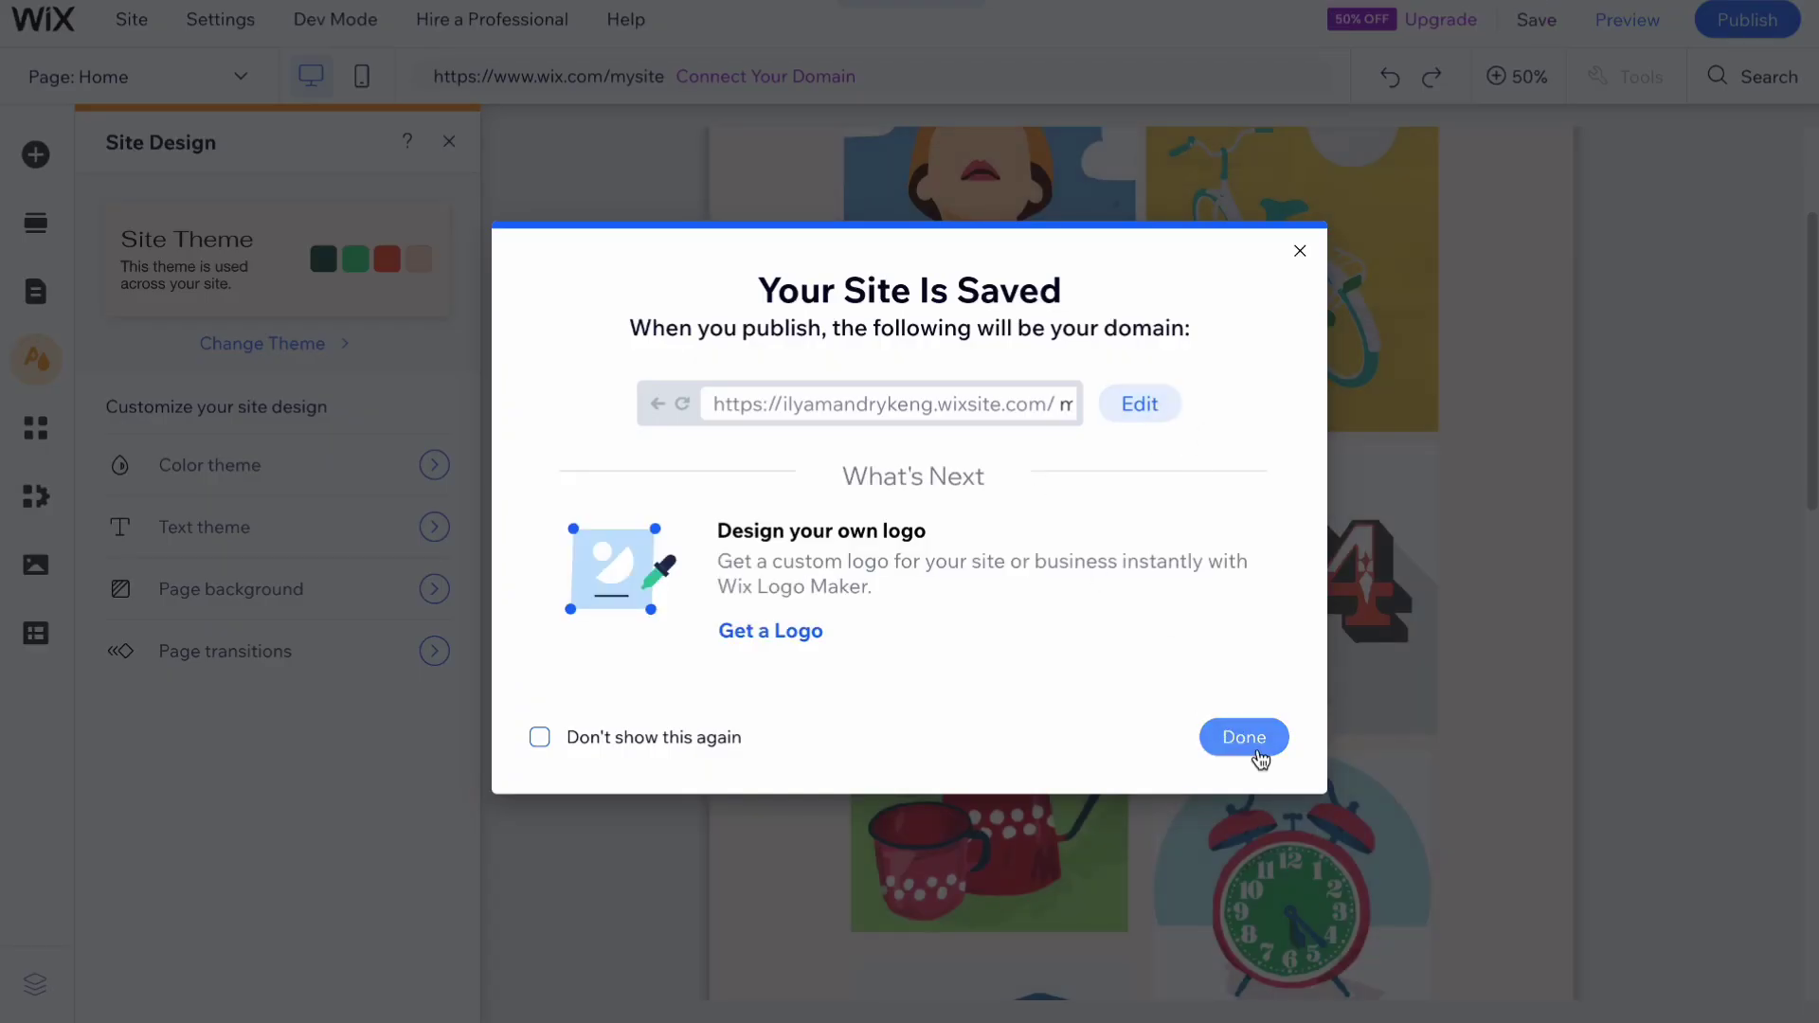
click(1252, 747)
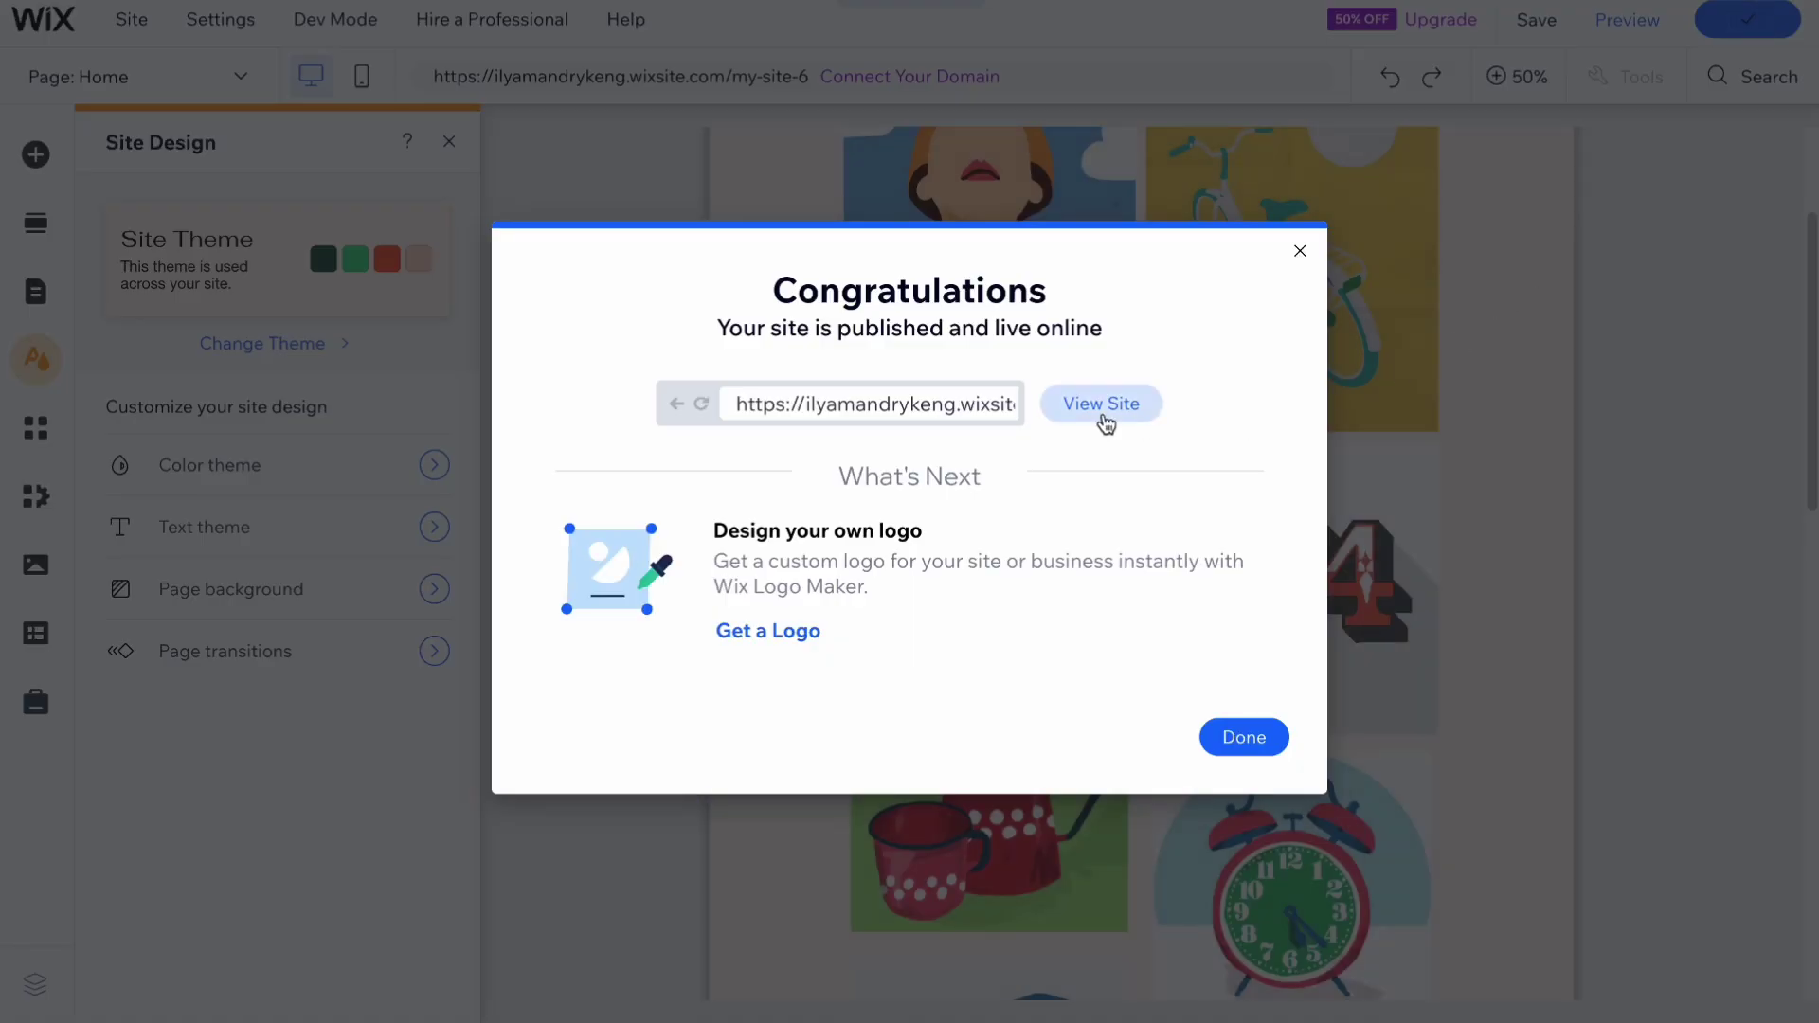
- View the published site and examine its Home page down through the illustration gallery
click(1100, 407)
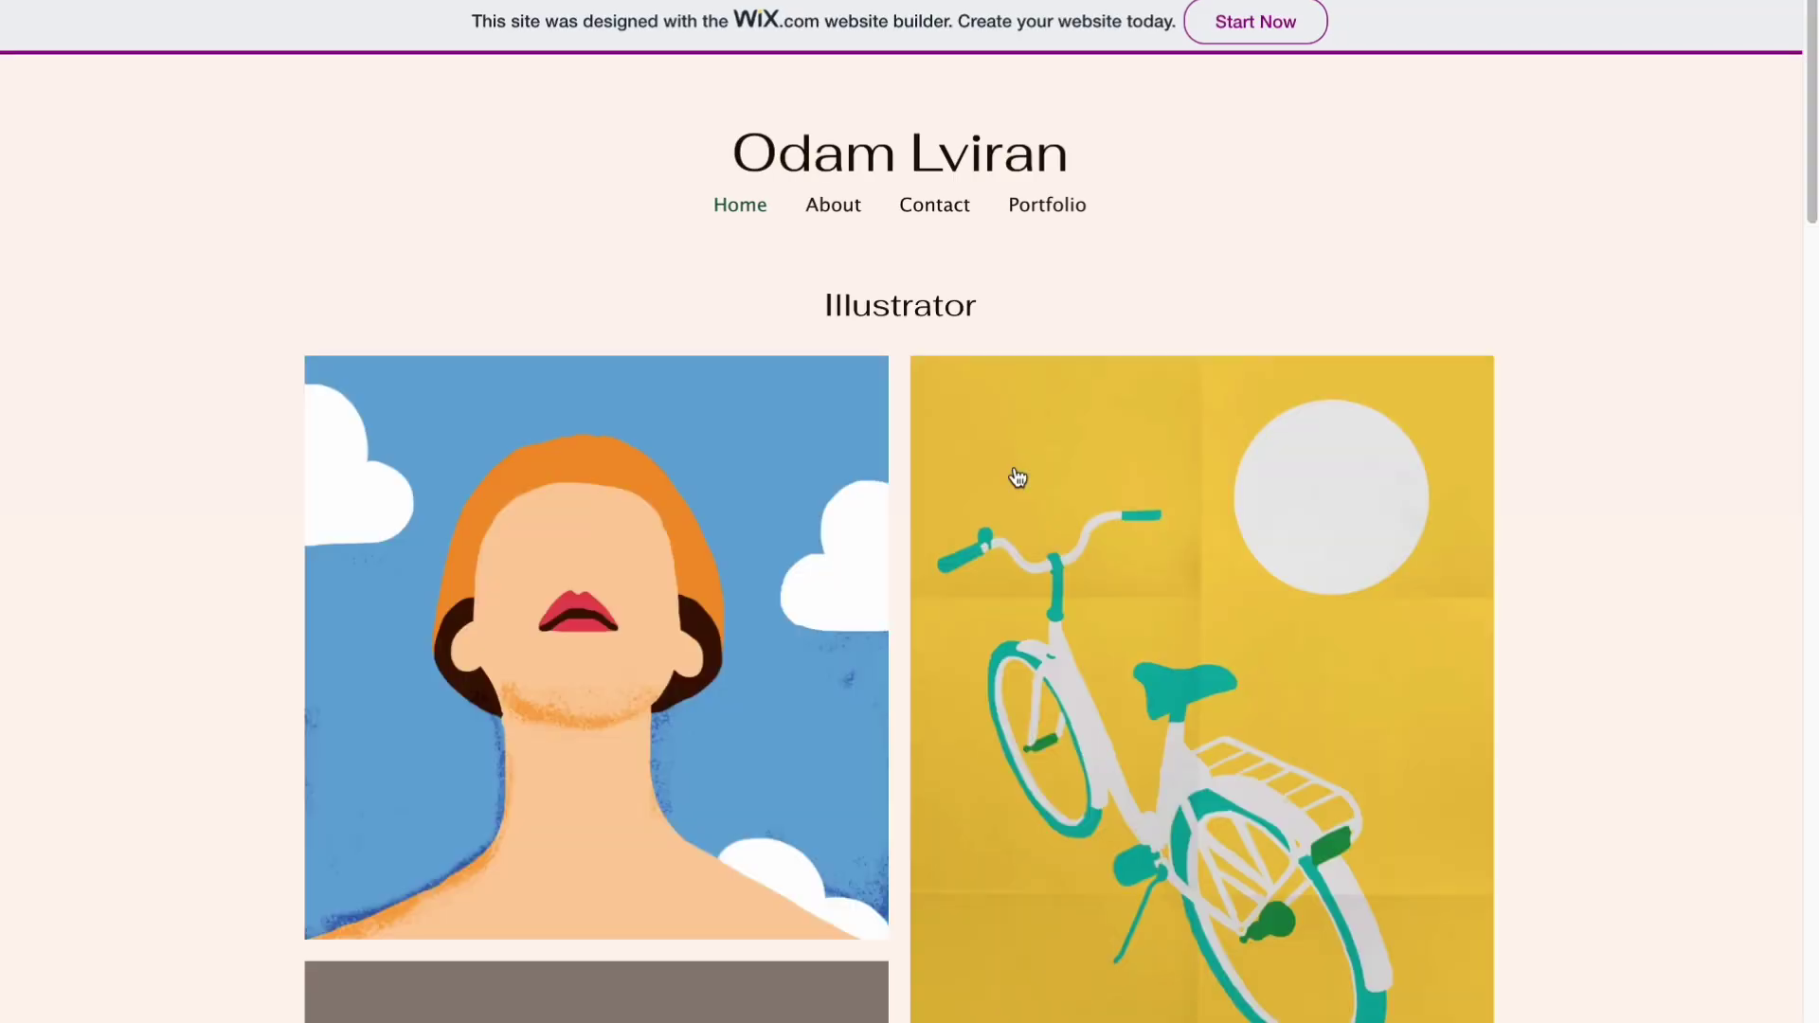
scroll(1015, 479, down, 2)
scroll(903, 476, down, 12)
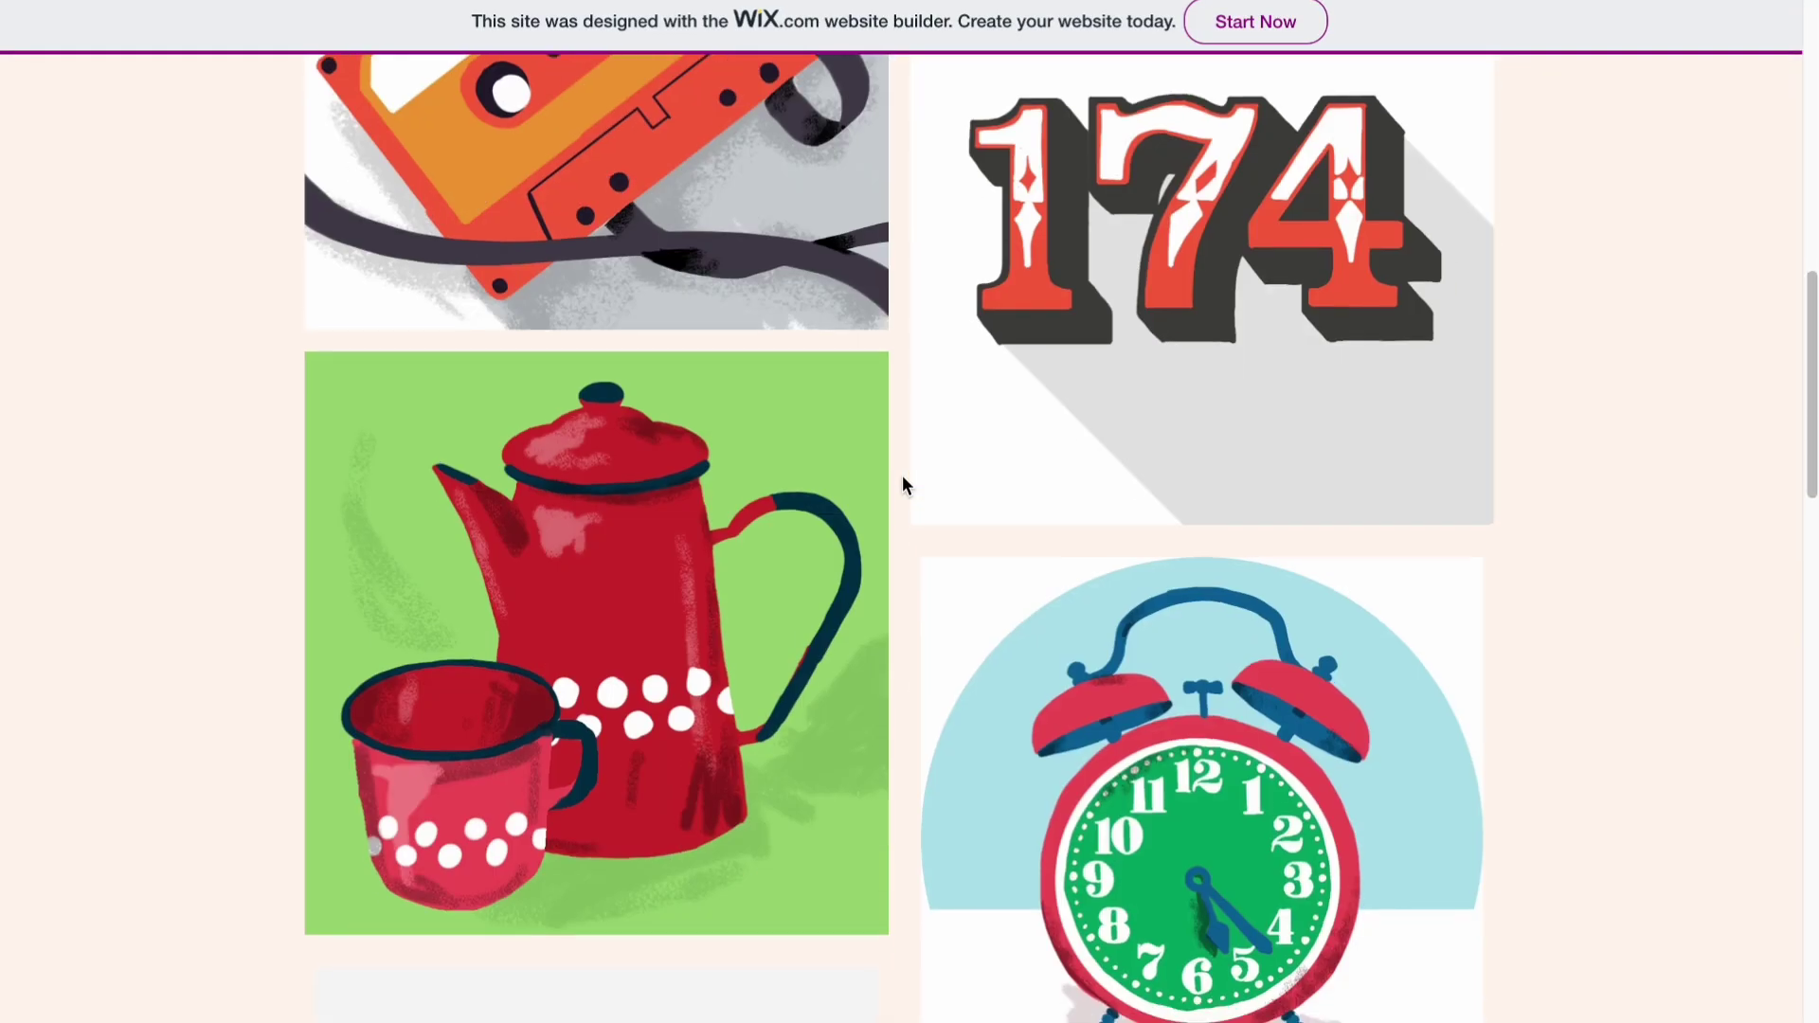
scroll(902, 475, down, 5)
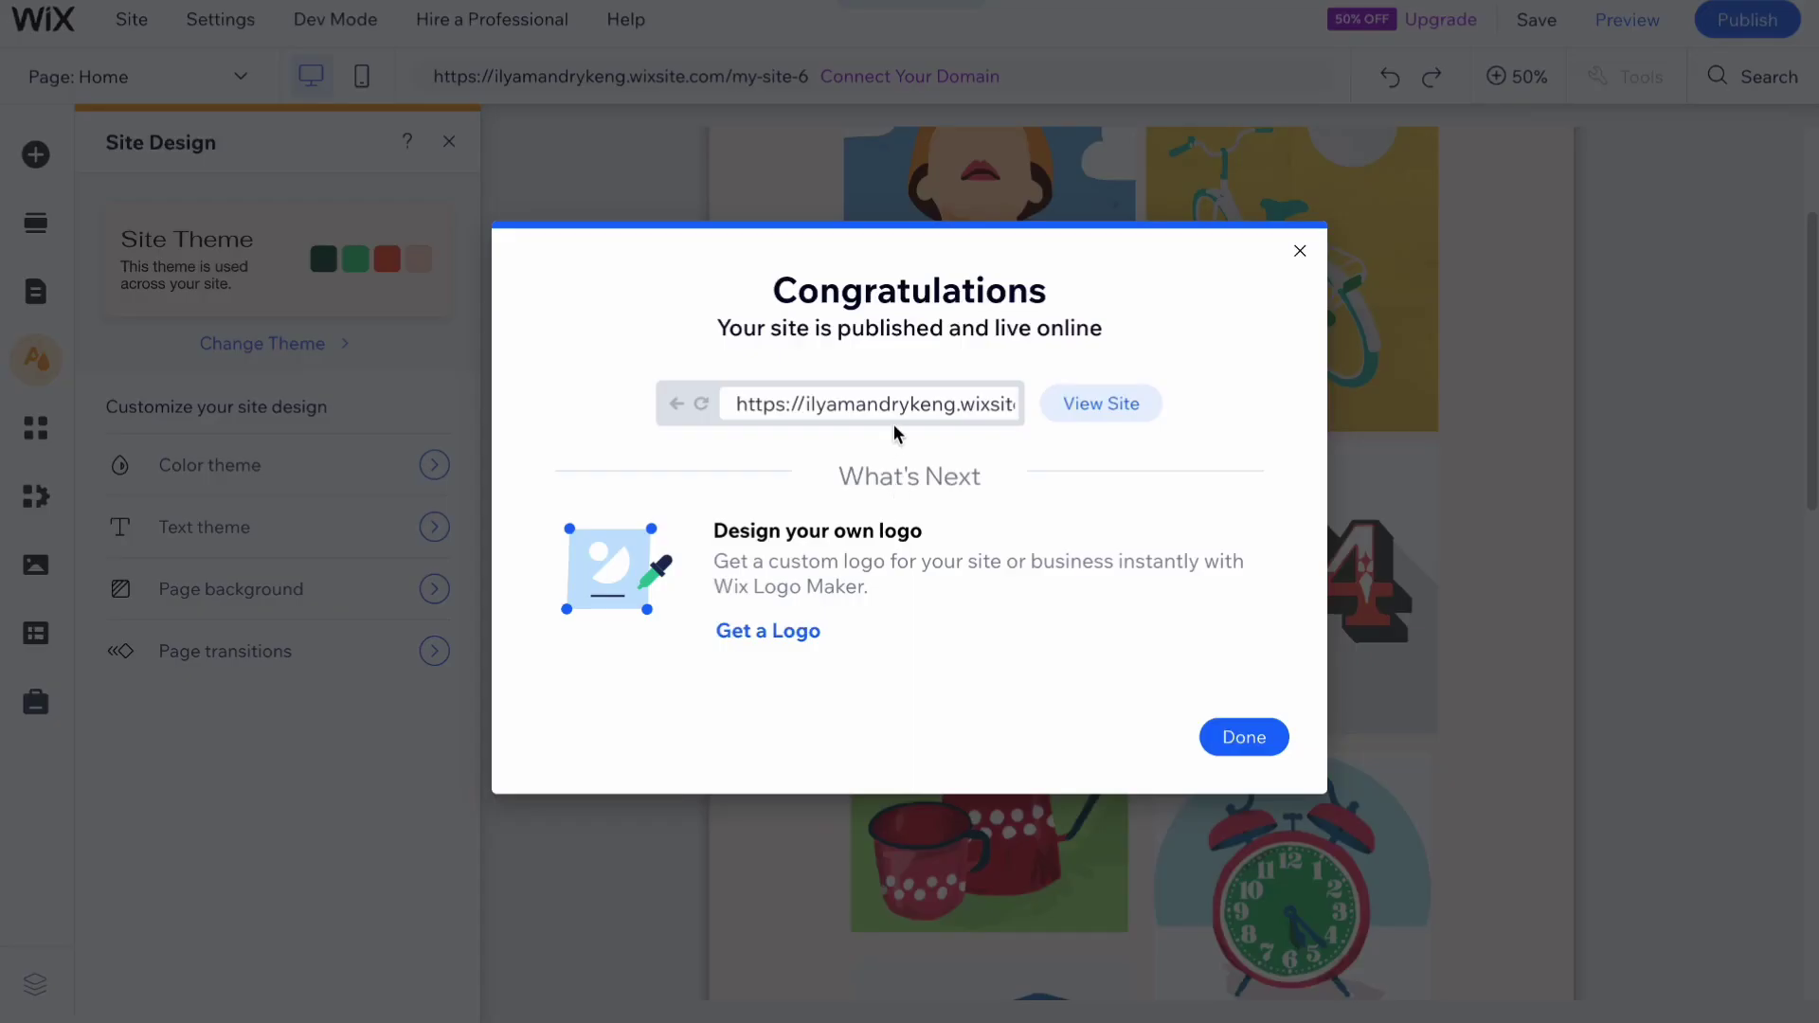
- Select the published site's address, and dismiss the publishing confirmation and the offer to edit the mobile site
click(873, 402)
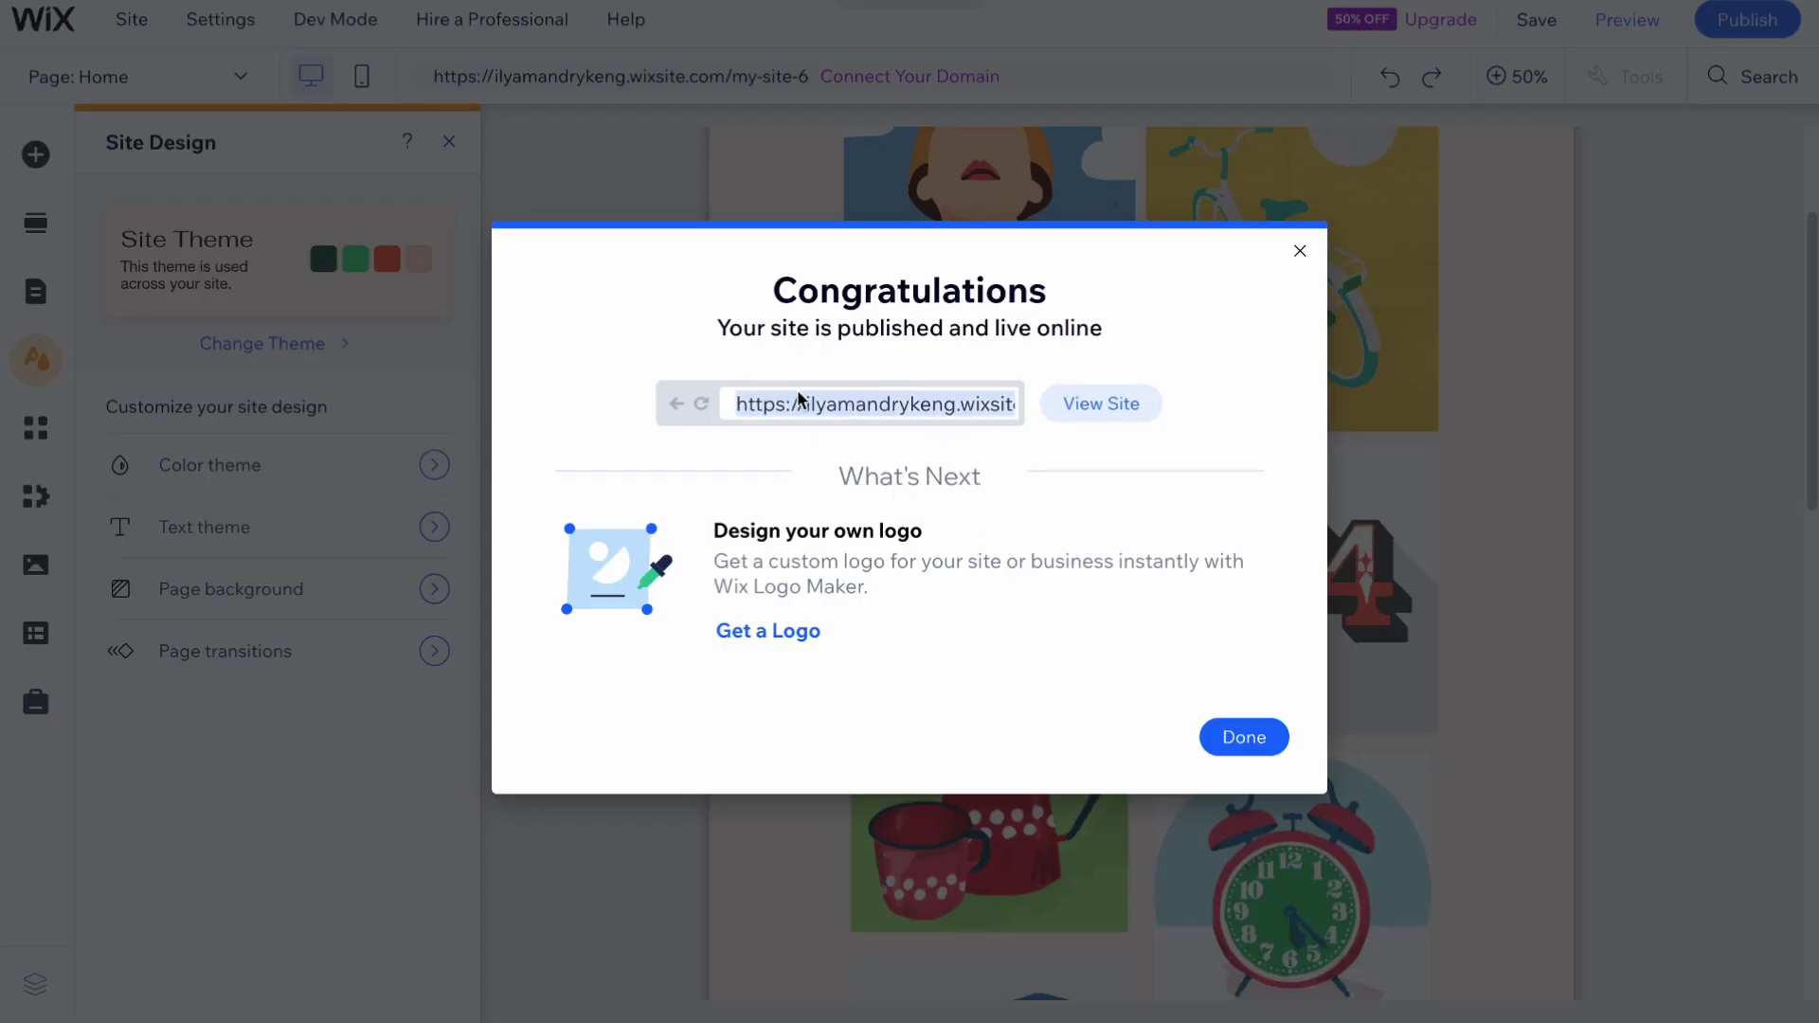
click(1145, 466)
click(1242, 737)
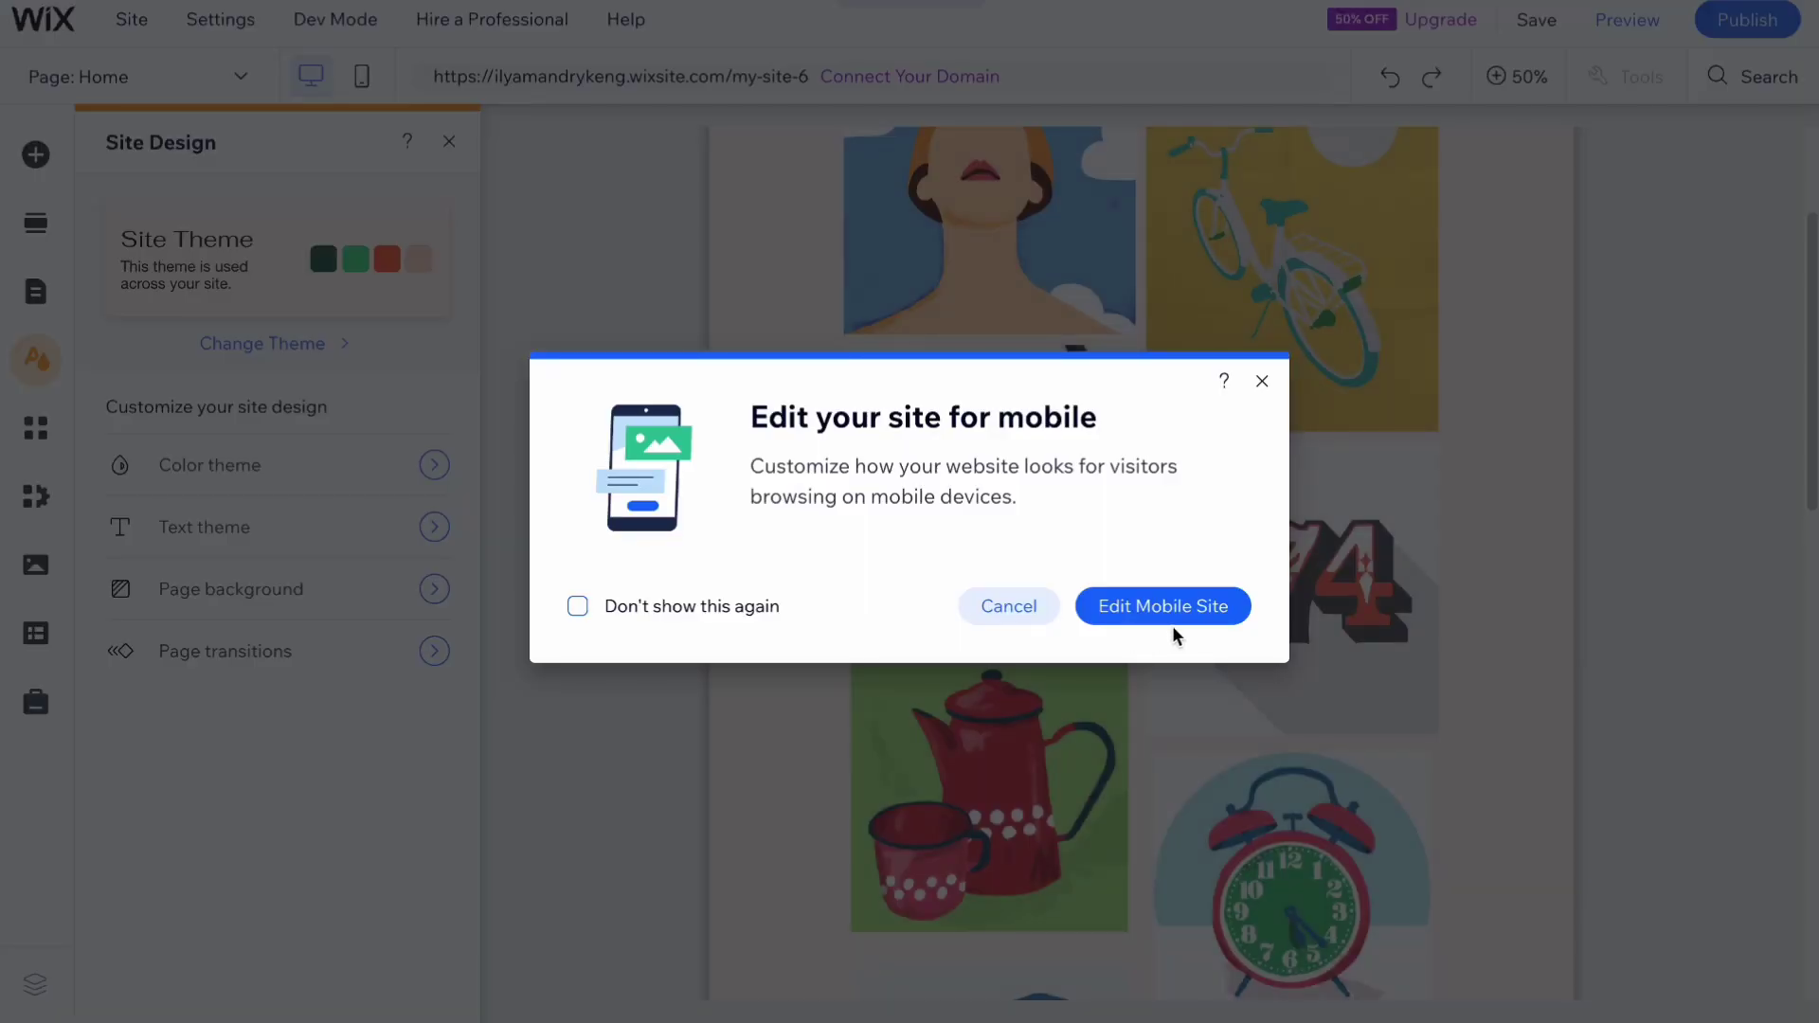
click(1262, 381)
- Go to the site dashboard, open Marketing Home and look over the Analytics & Reports and Site & App options
mouse_move(36, 24)
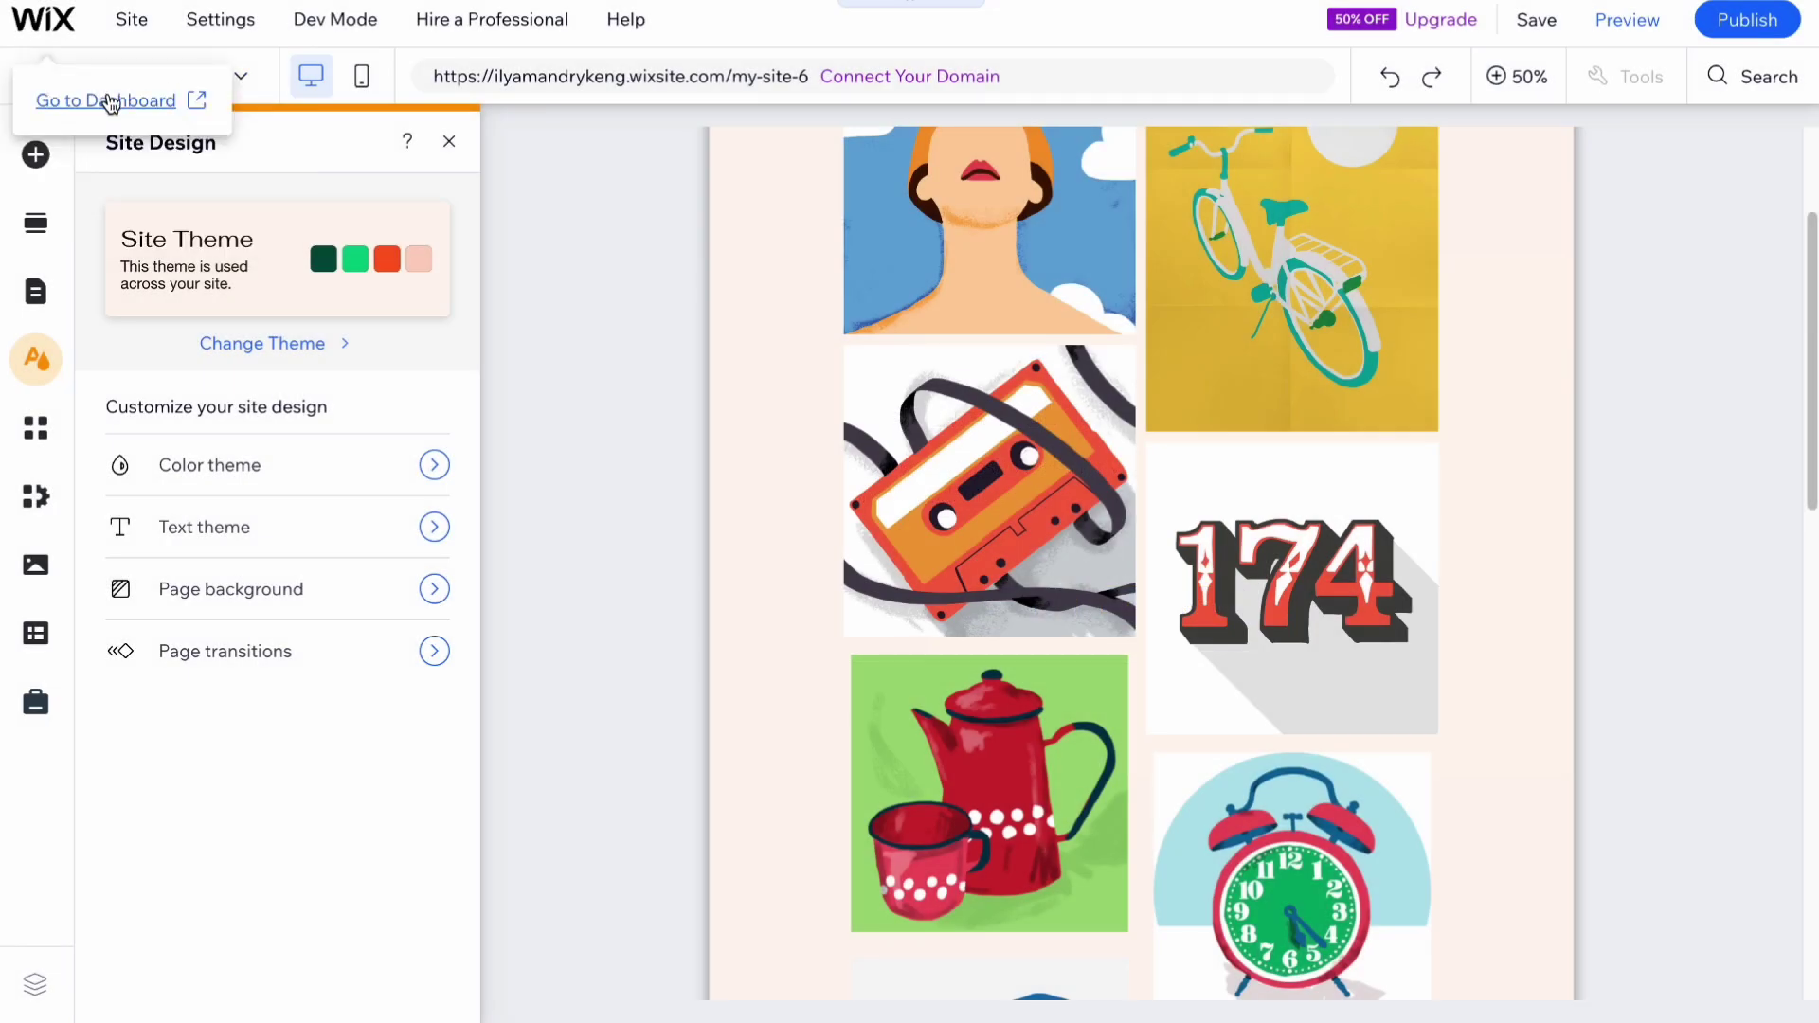
click(111, 100)
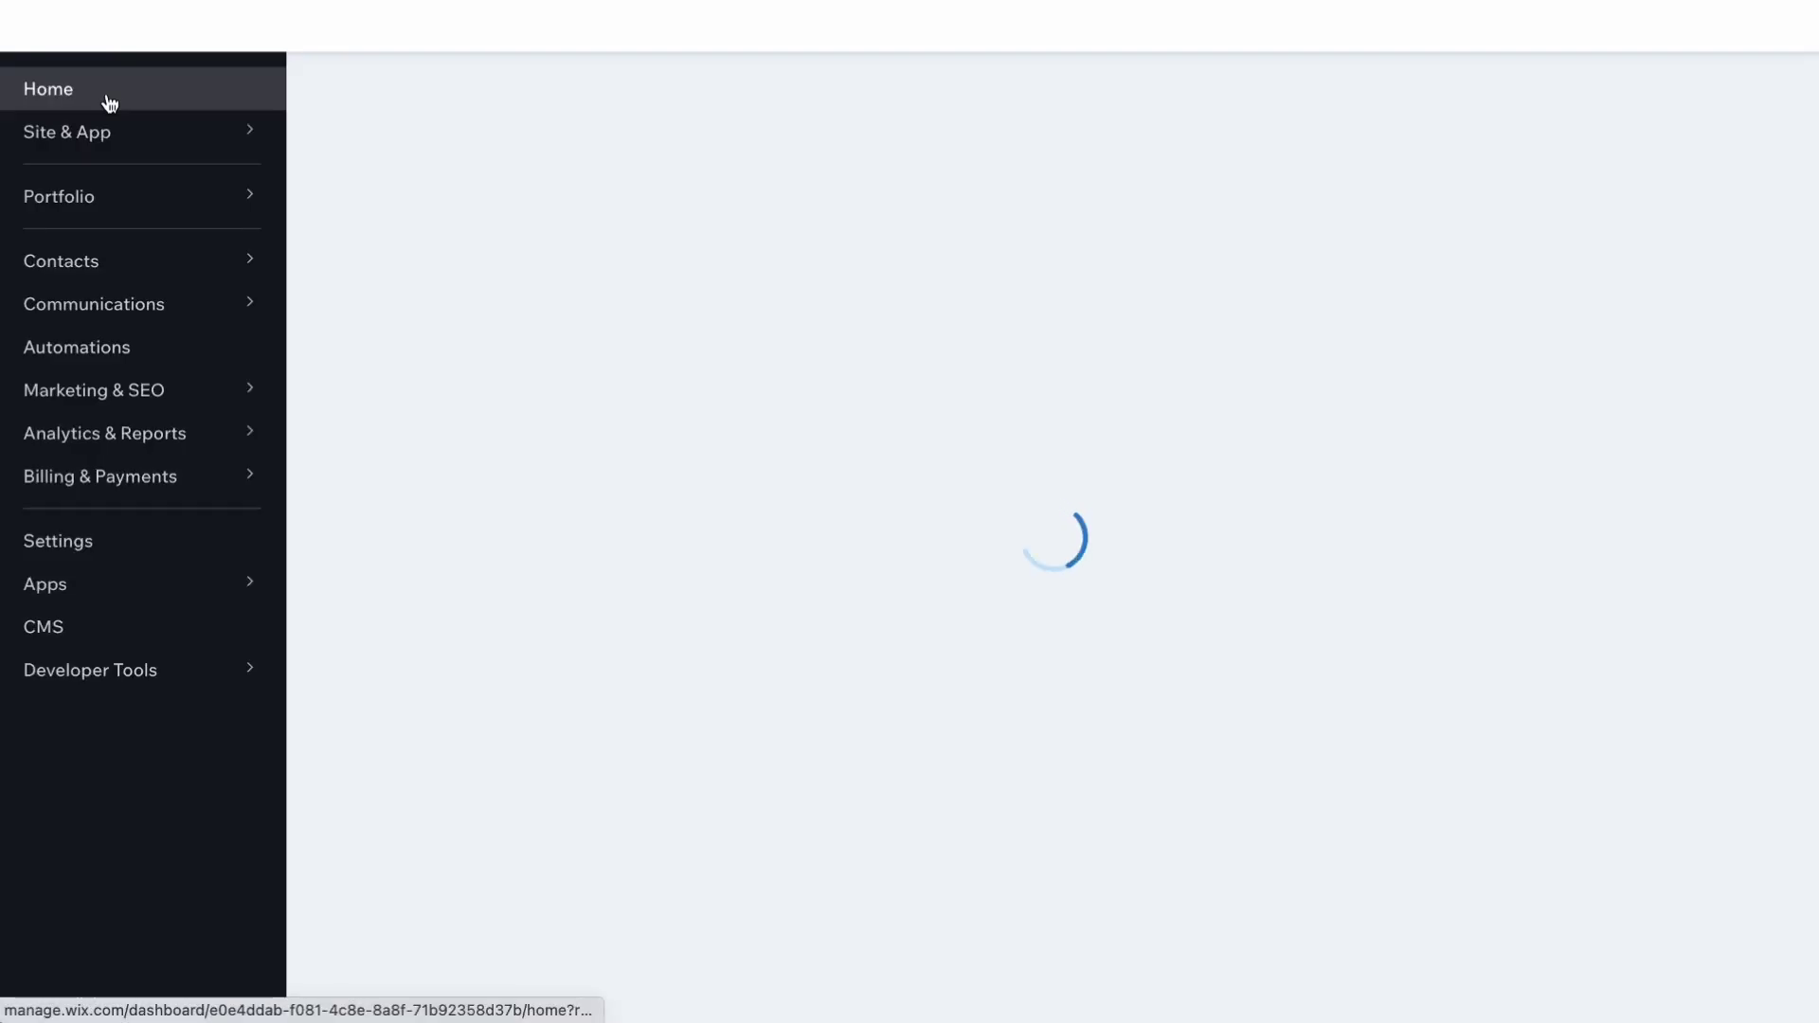
click(60, 395)
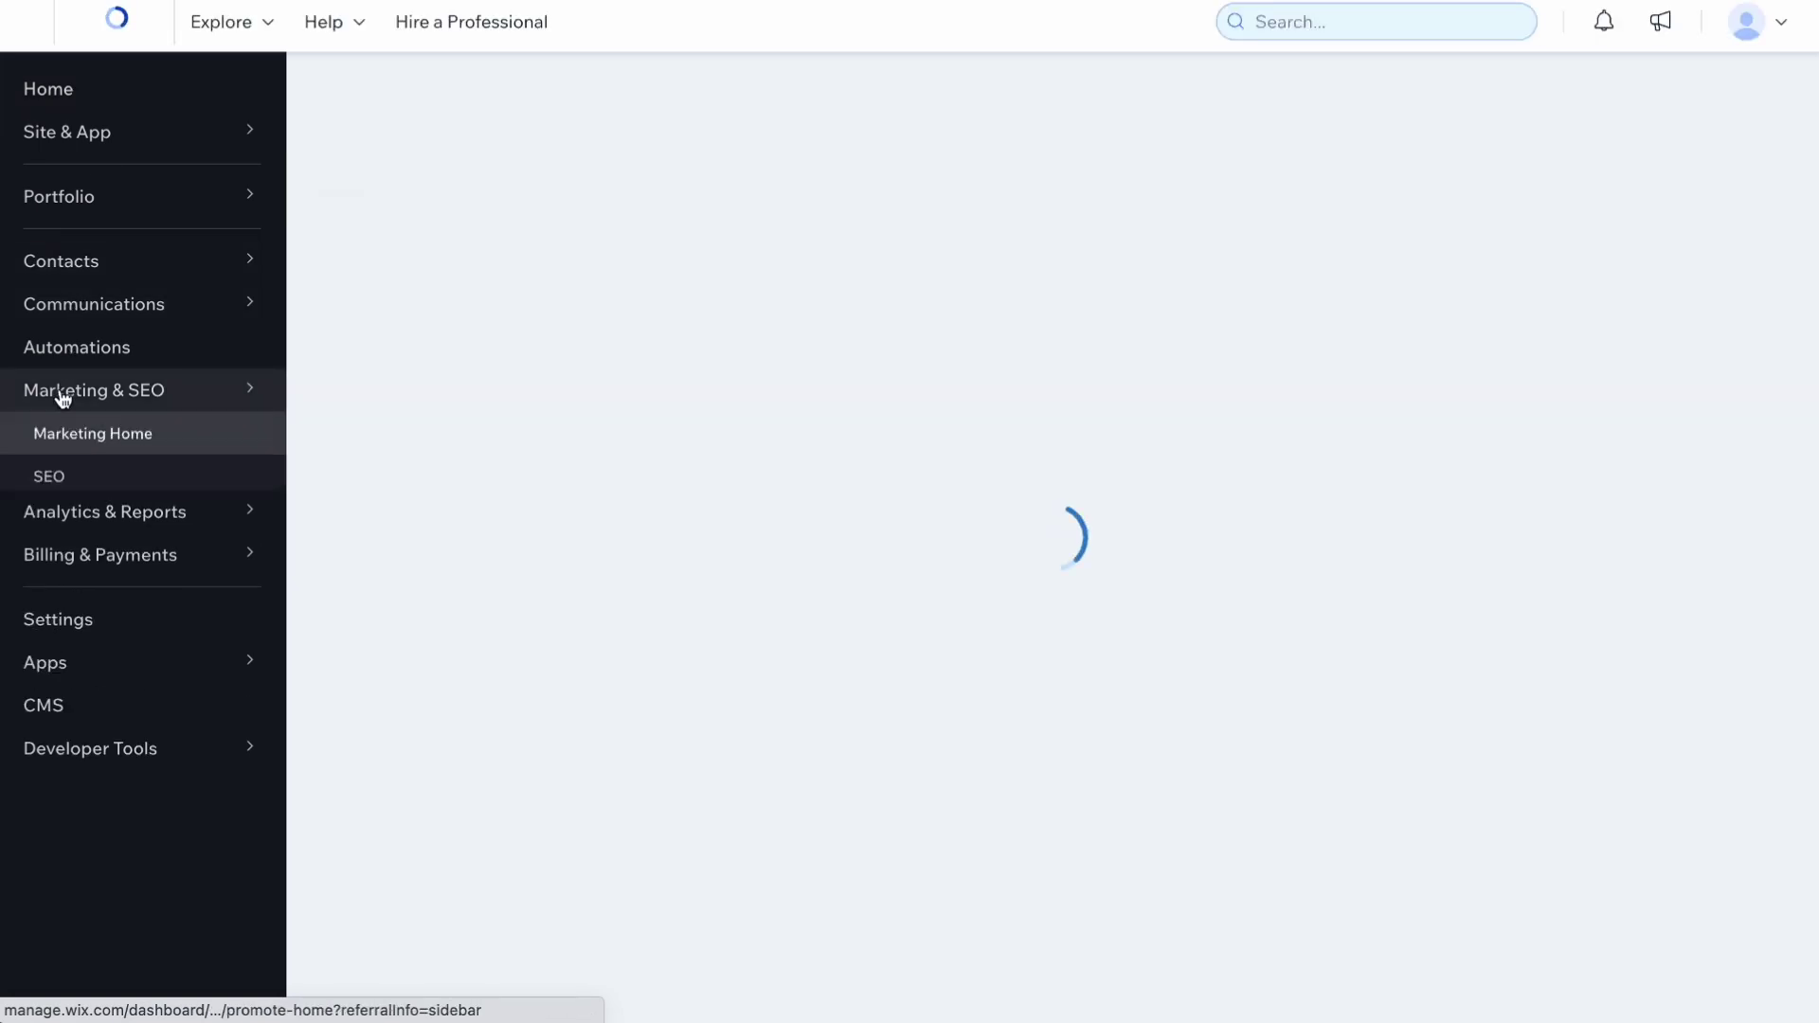
mouse_move(110, 825)
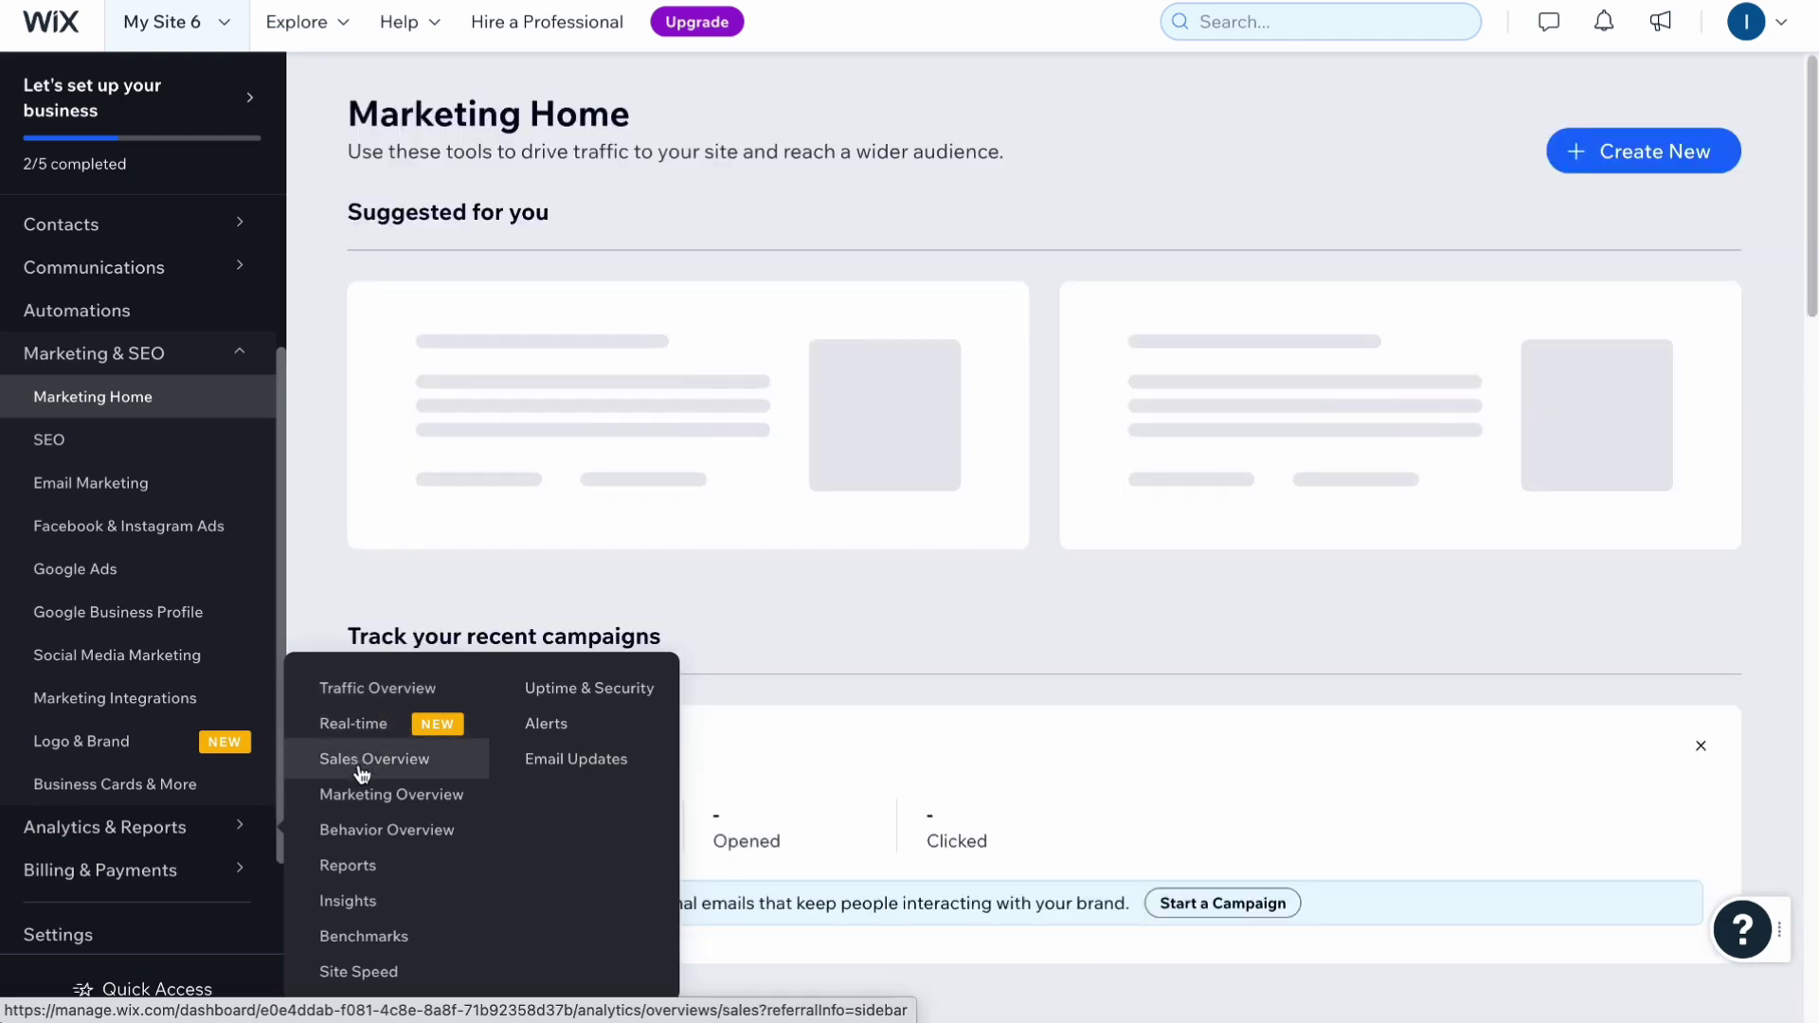
scroll(104, 313, up, 3)
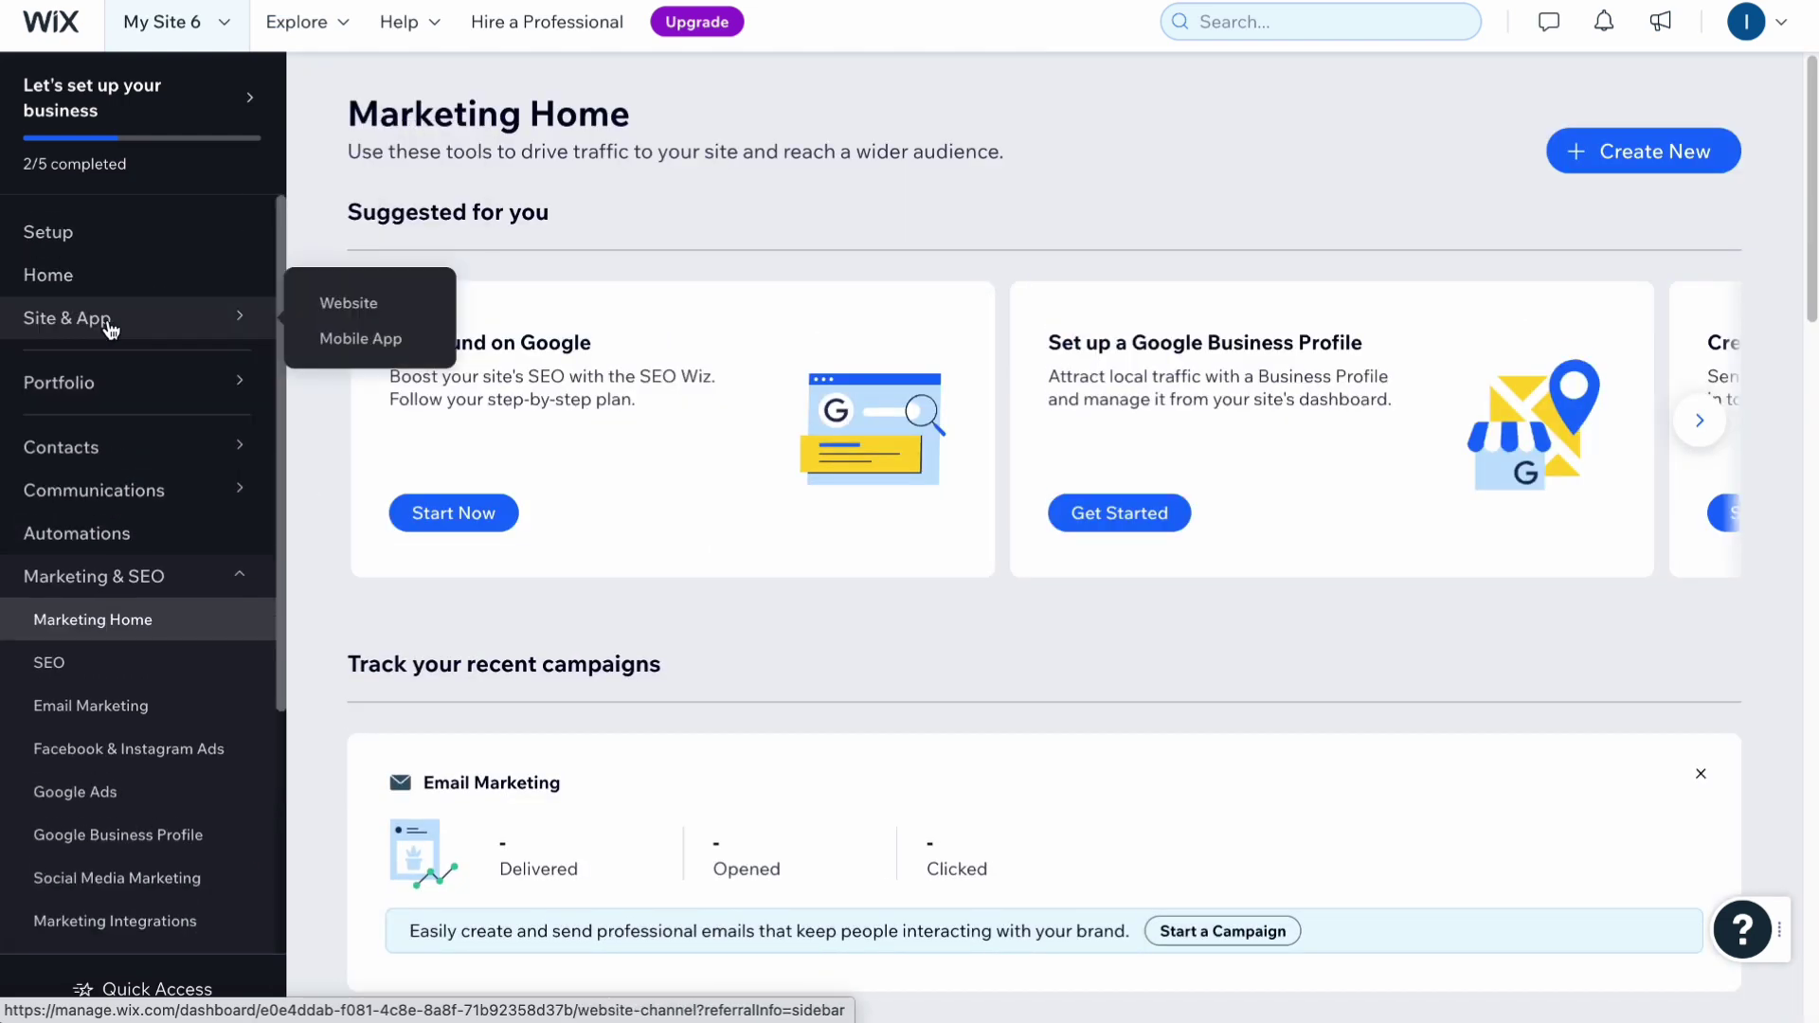
- Open the portfolio's Projects list and check the available actions for the first project
mouse_move(147, 398)
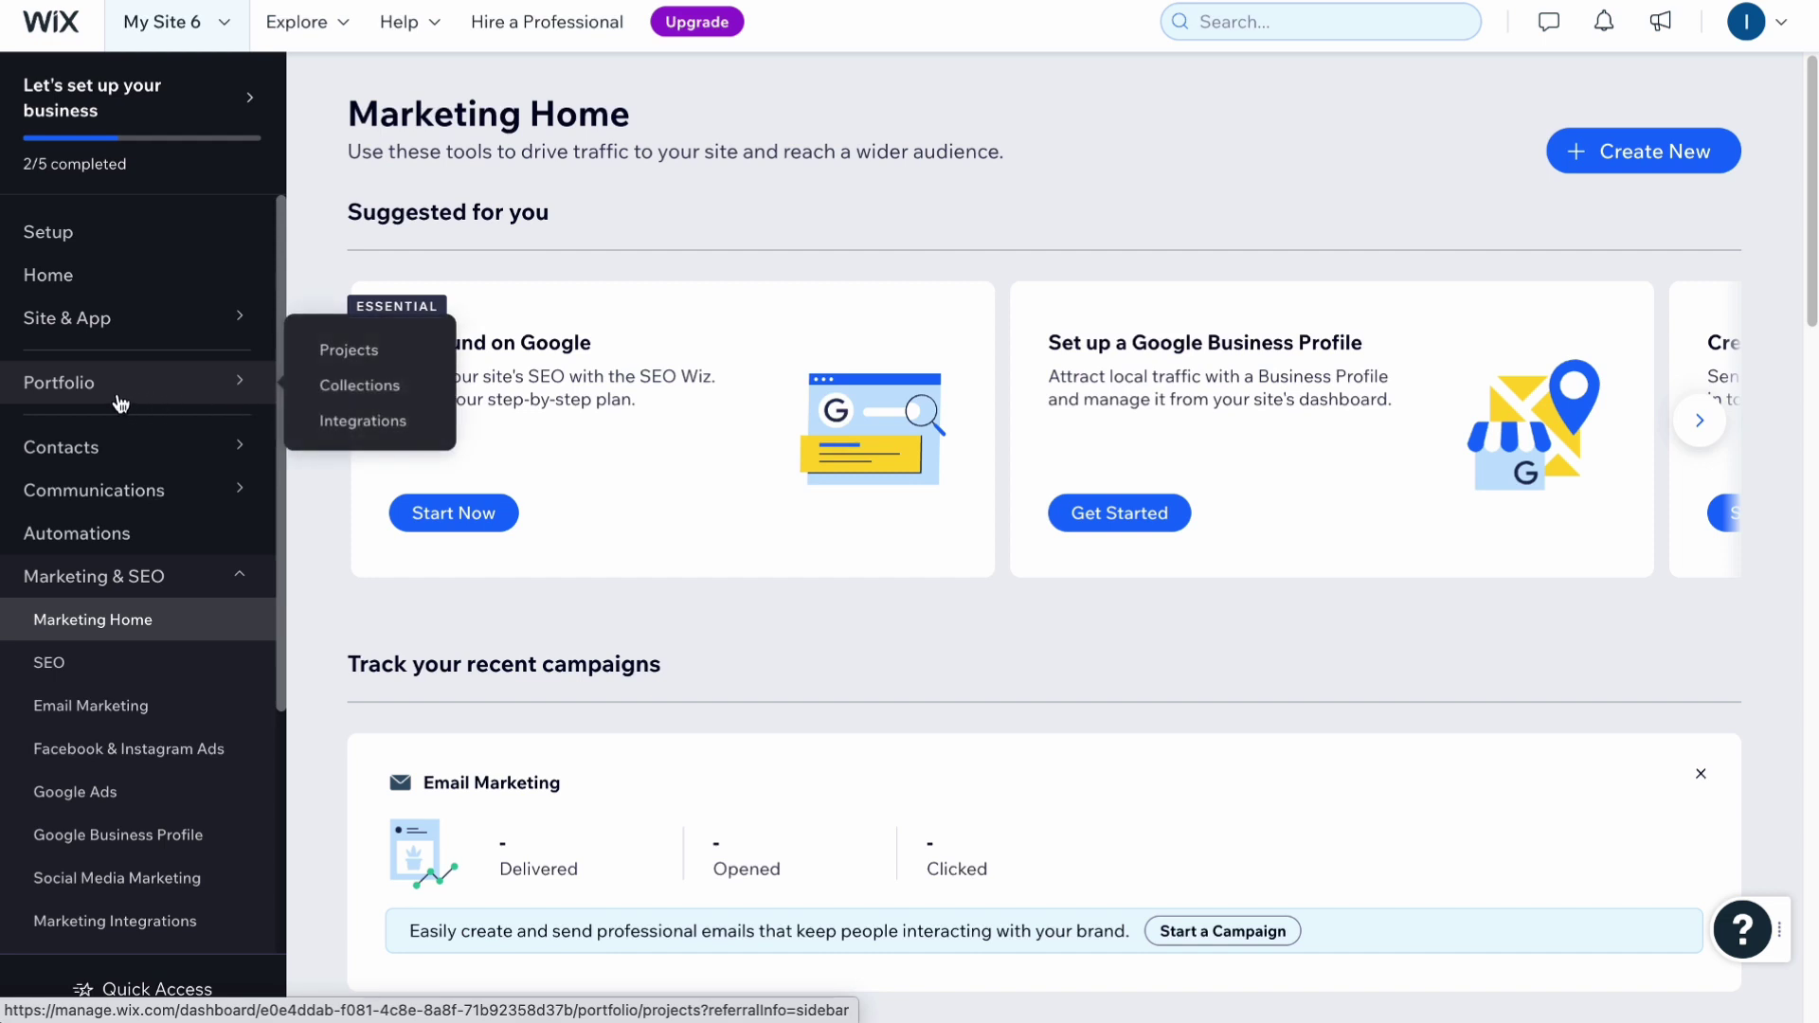
click(357, 349)
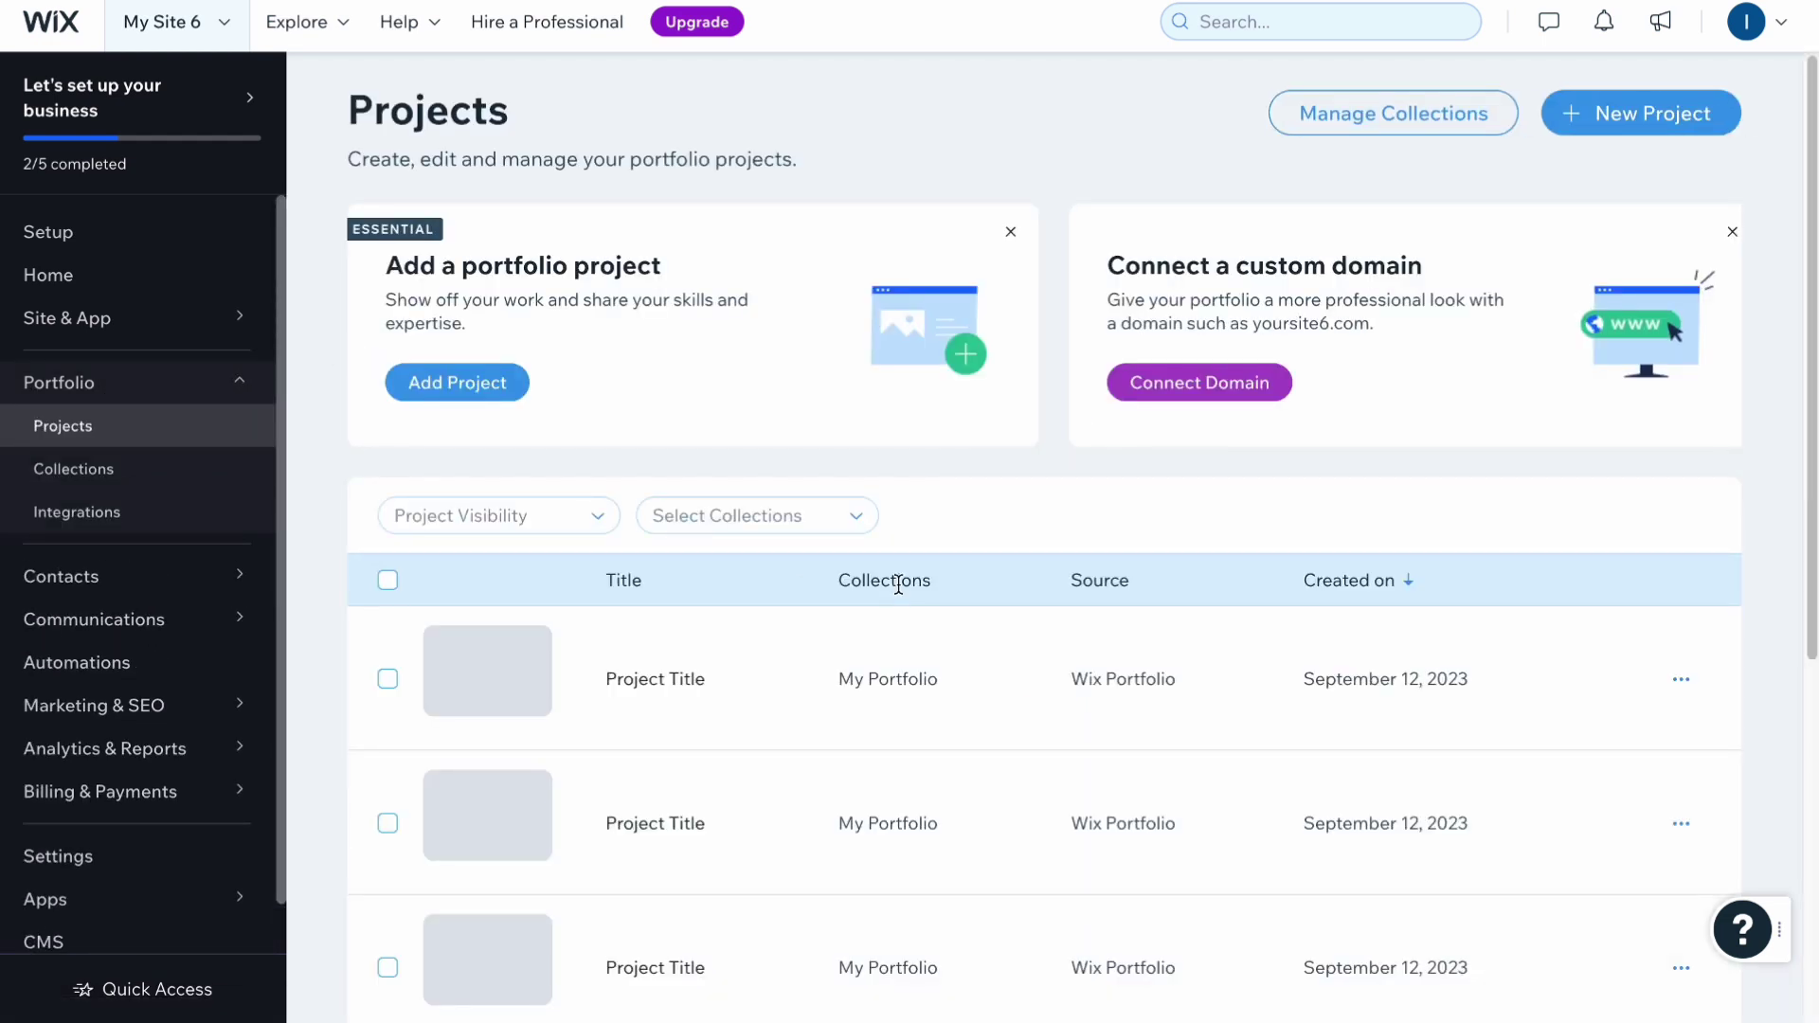
scroll(899, 581, down, 2)
scroll(900, 594, down, 3)
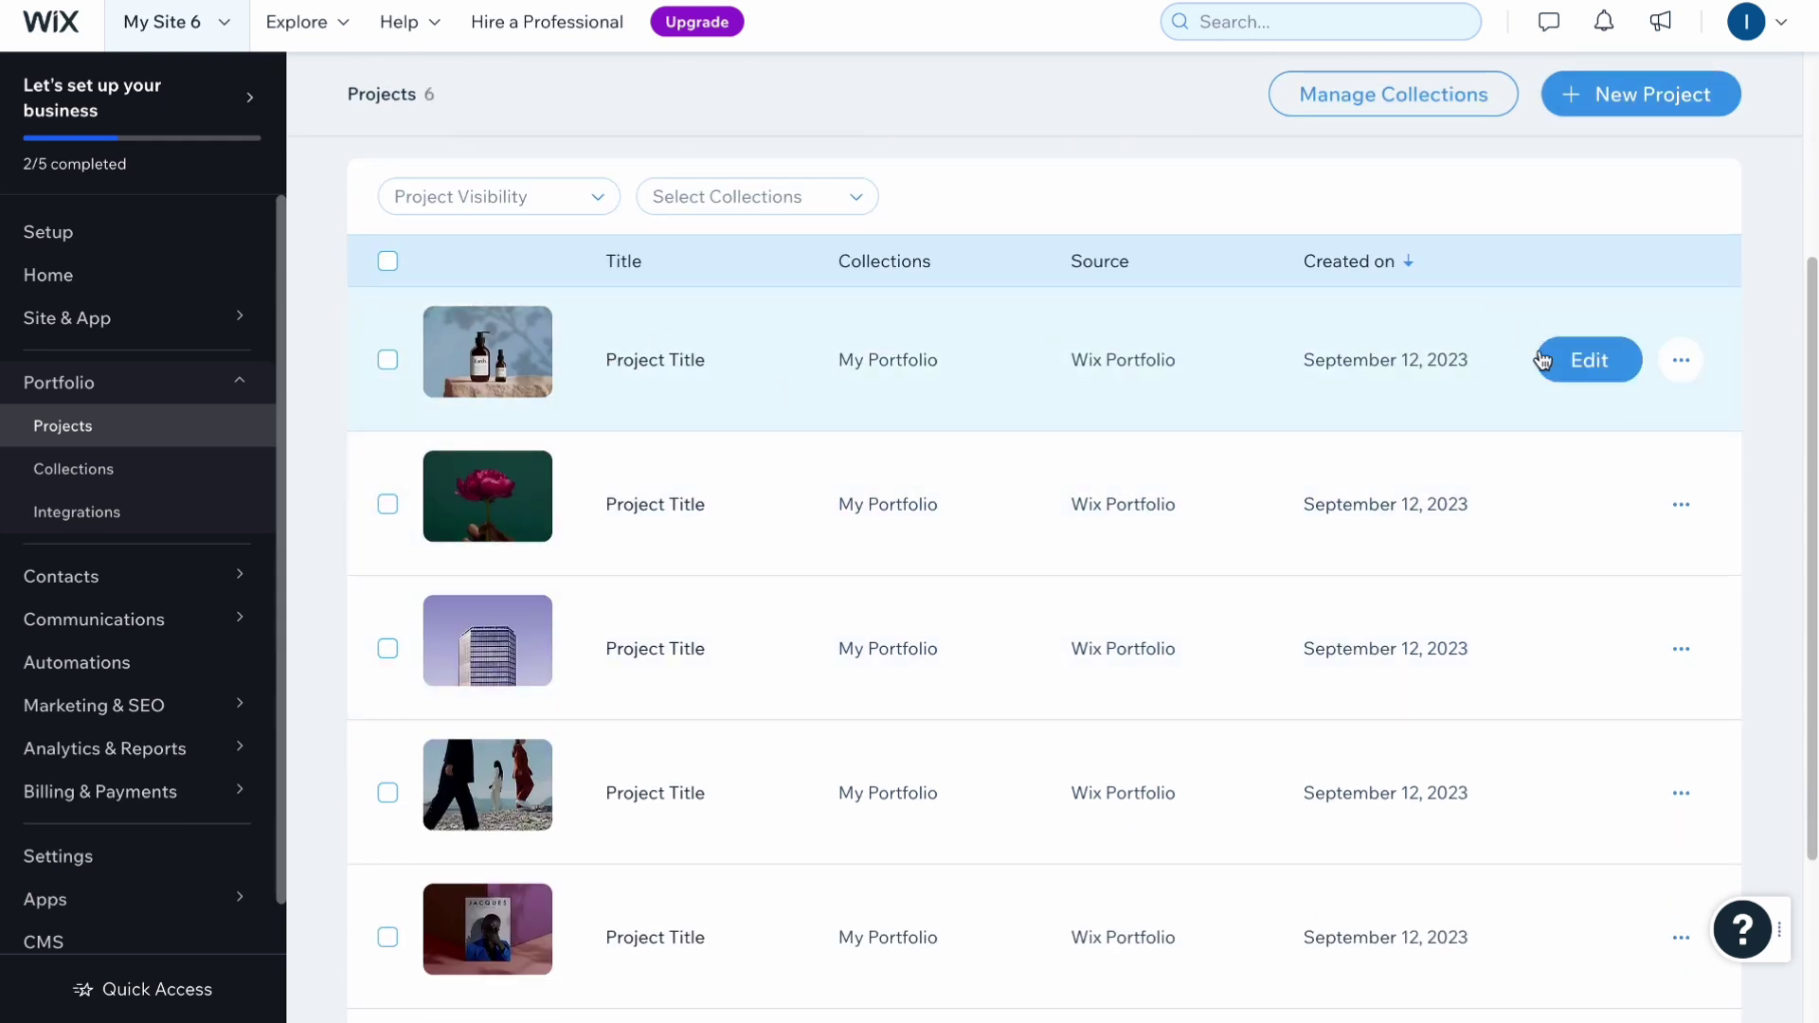
click(1680, 363)
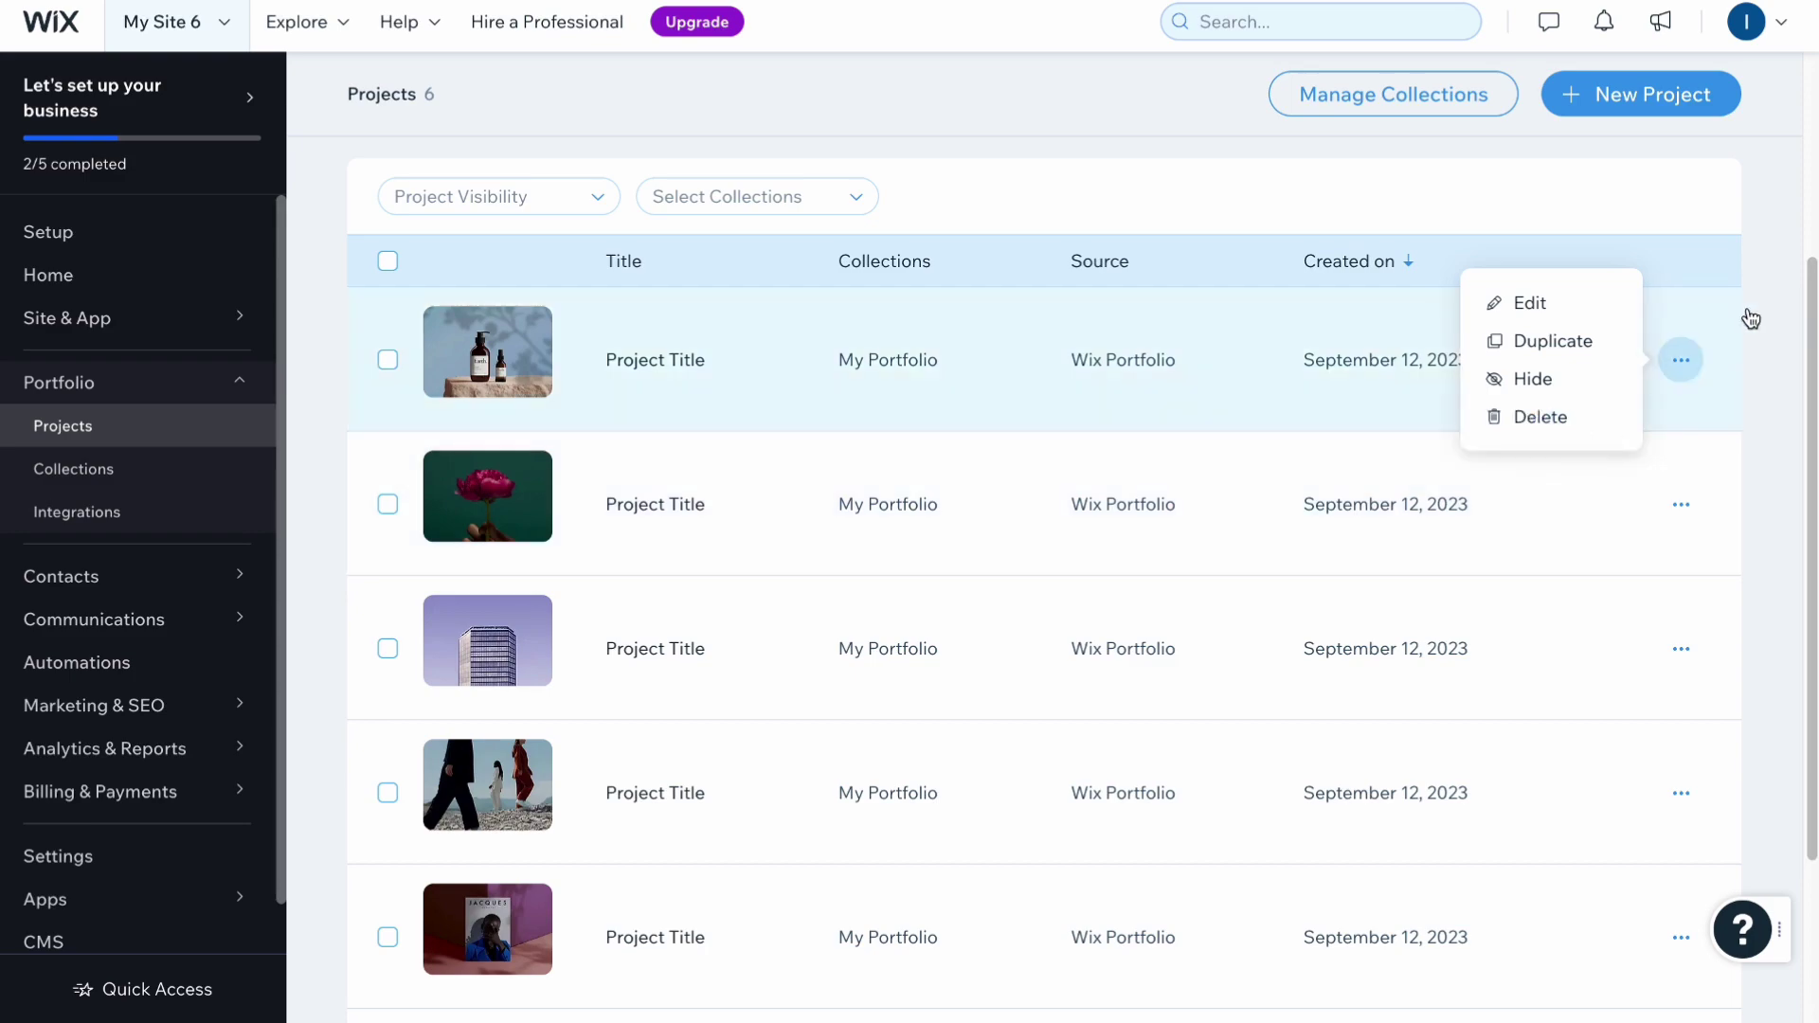
click(1746, 312)
- Start a new portfolio project, look through its Project title, Description, Basic info and Media stages, and close the setup without creating it
scroll(1709, 273, up, 3)
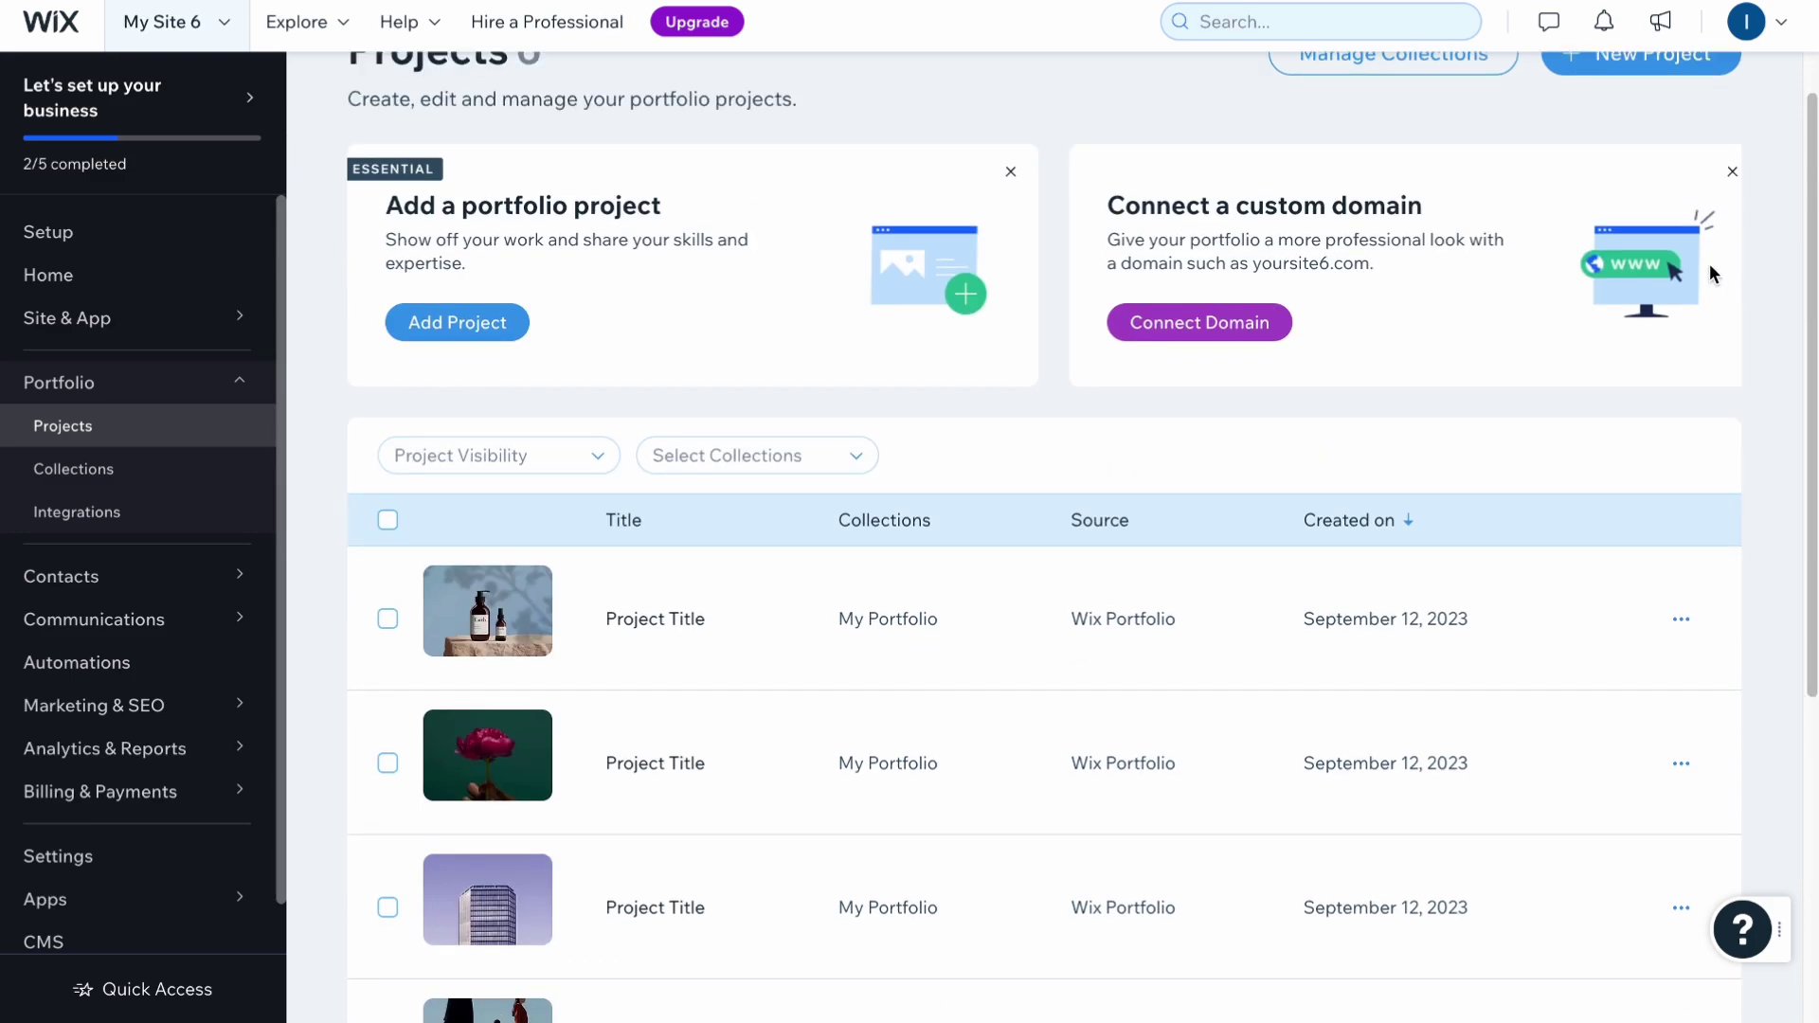
click(1634, 59)
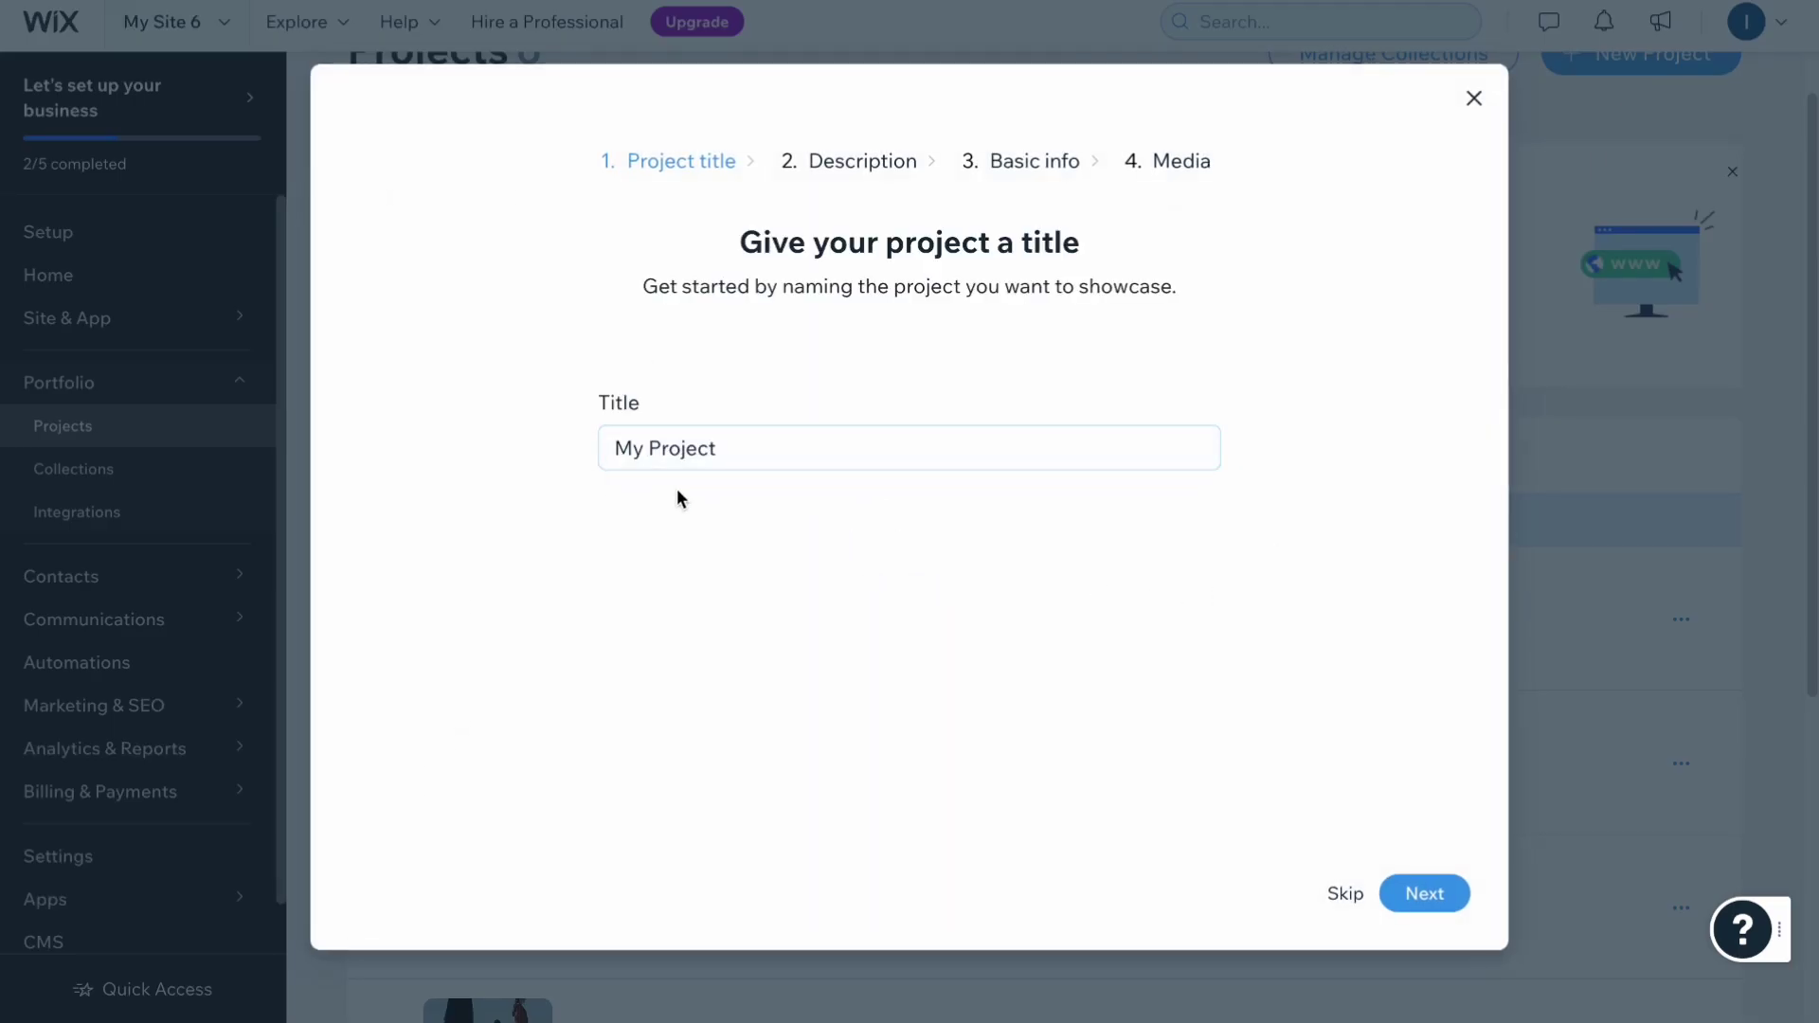
click(874, 163)
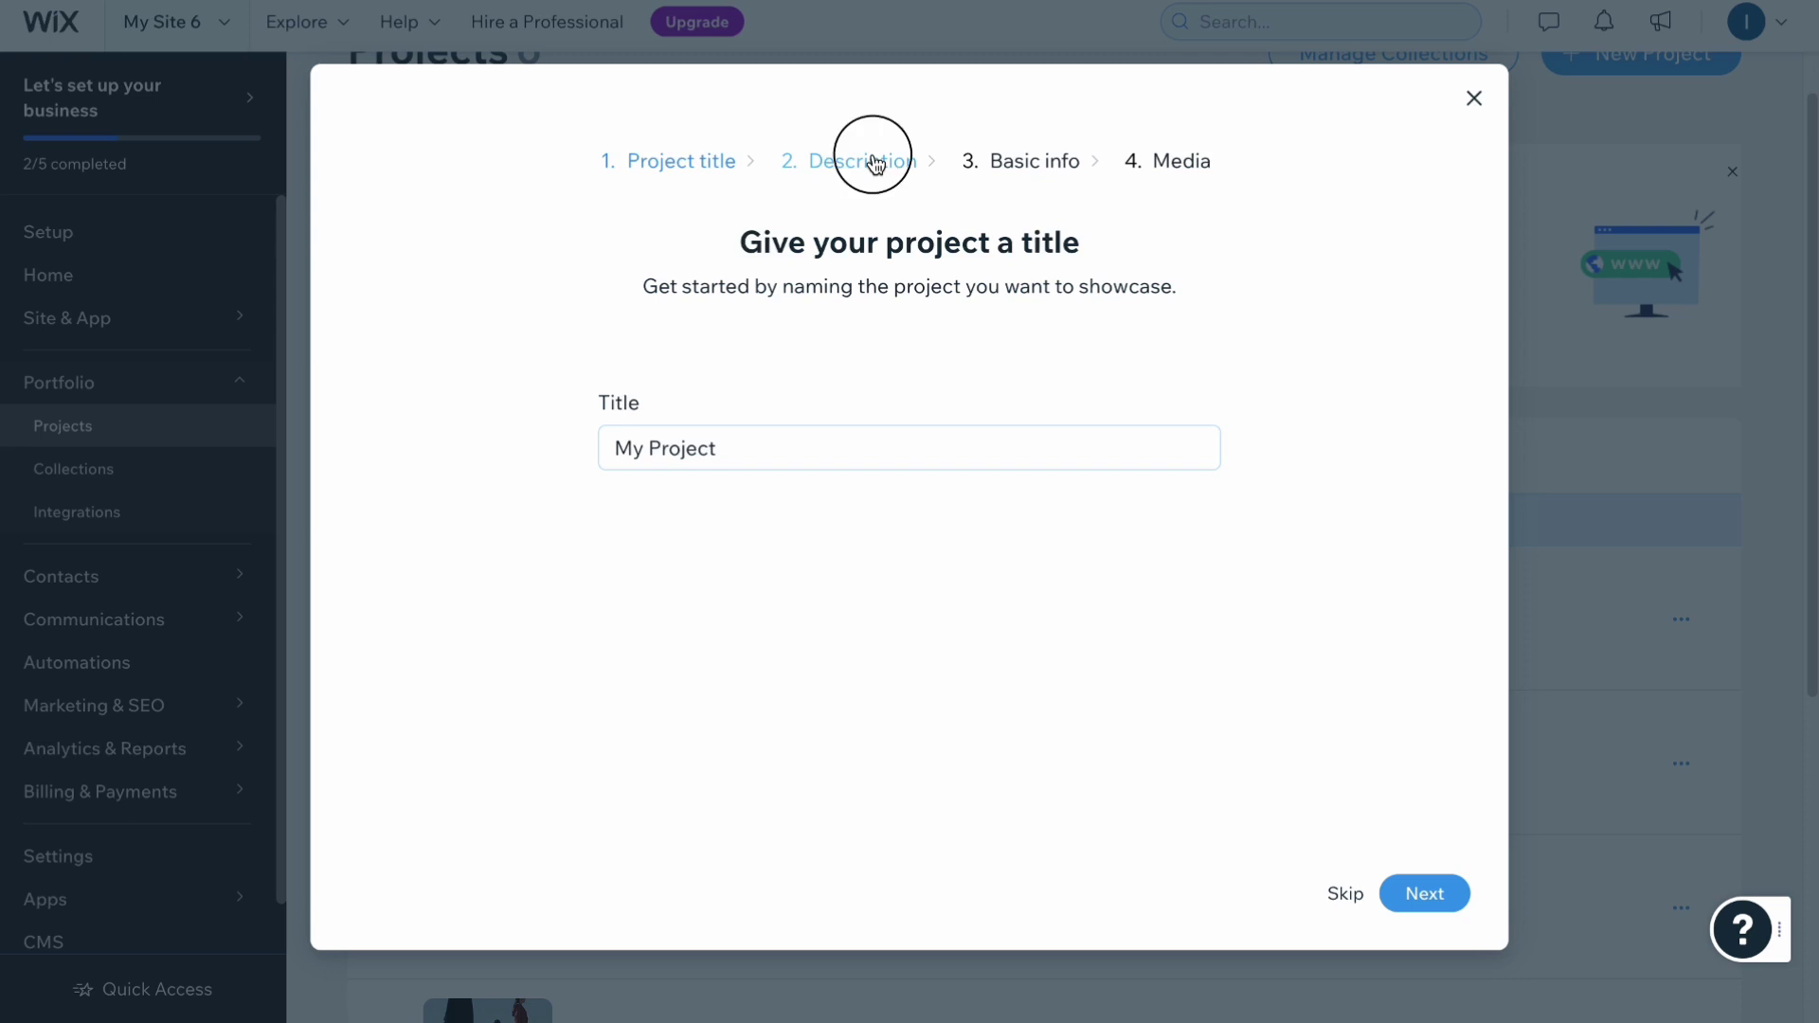
click(1042, 169)
click(1180, 162)
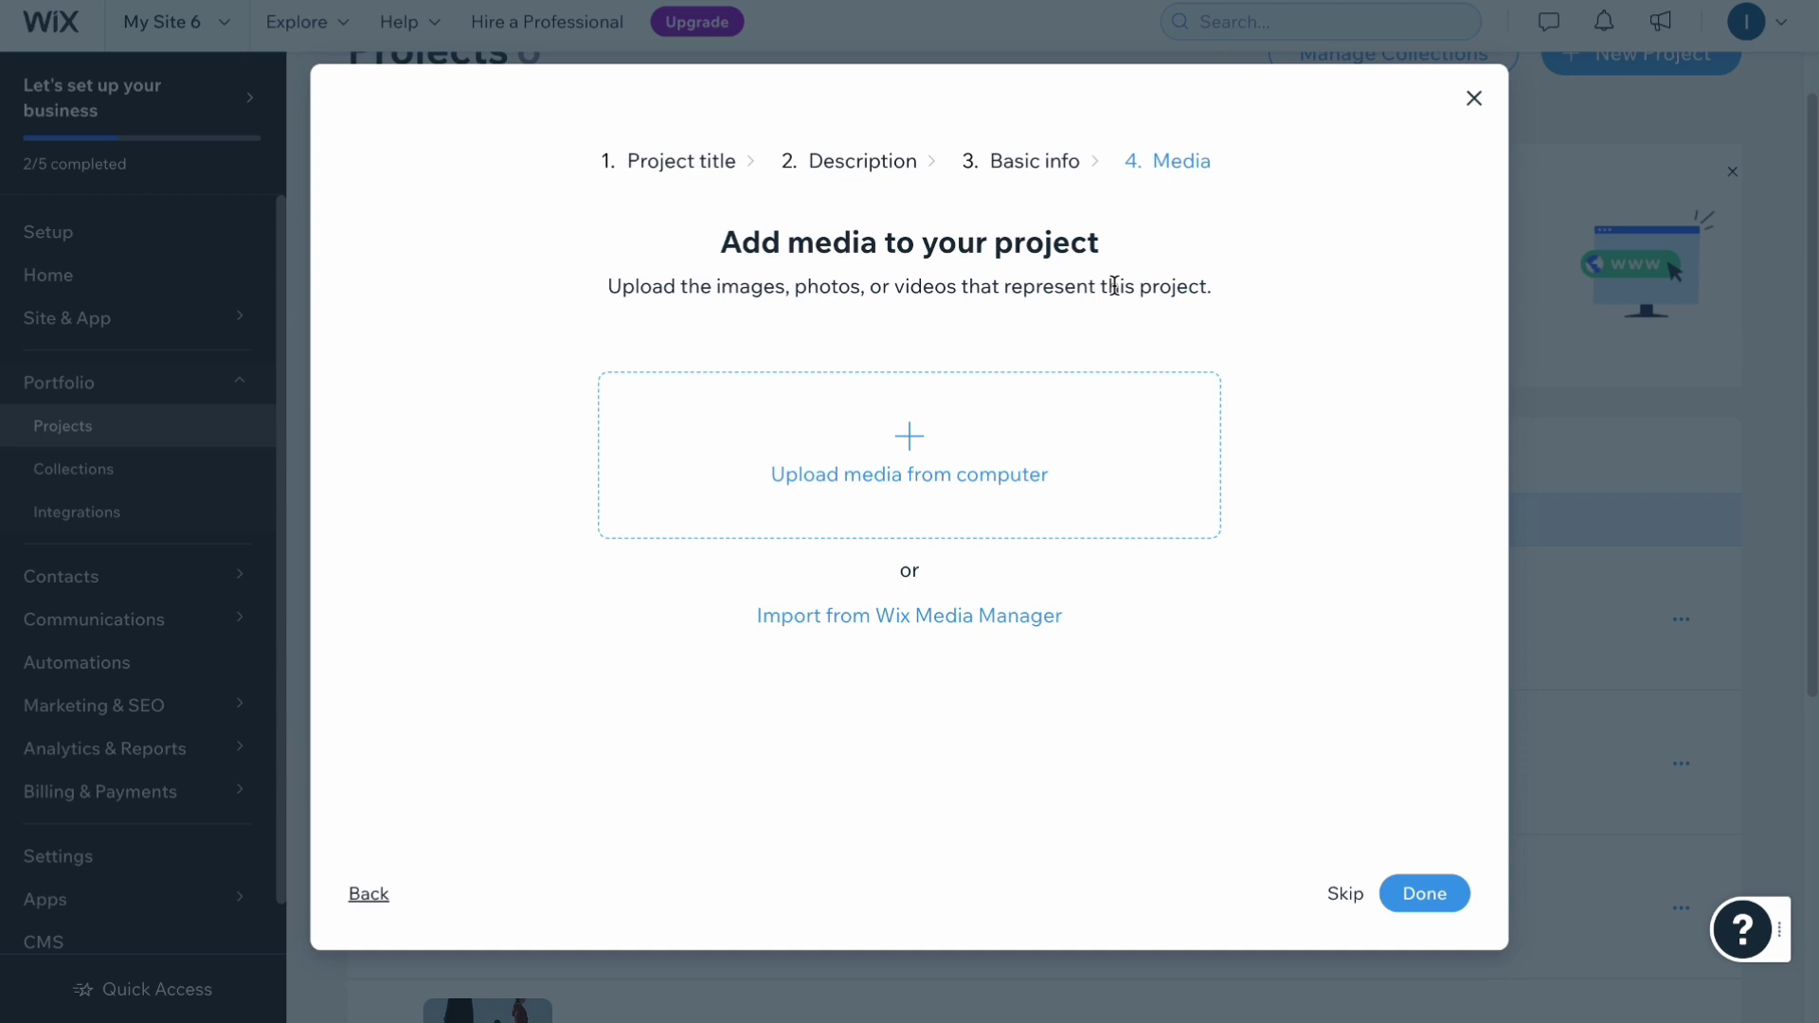
click(1473, 97)
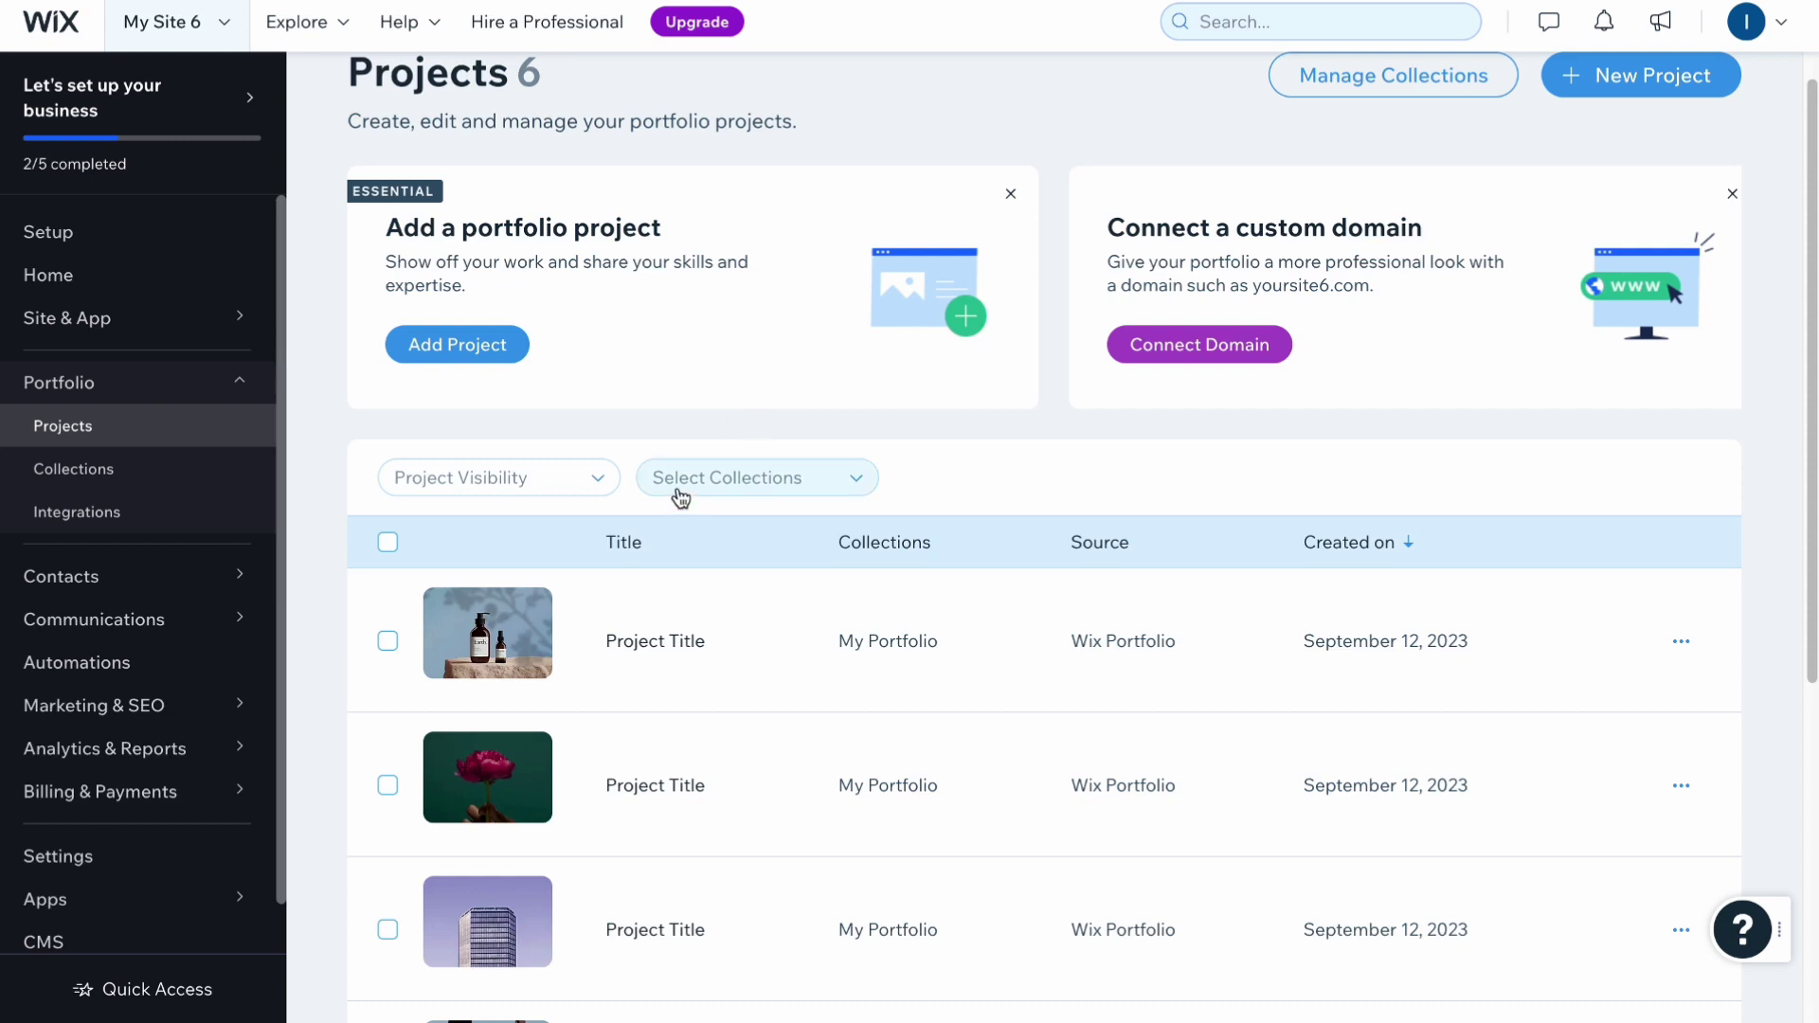
- Open the Premium plan upgrade options and compare the Enterprise, Business Elite, Business, Core and Light plans
scroll(670, 458, up, 1)
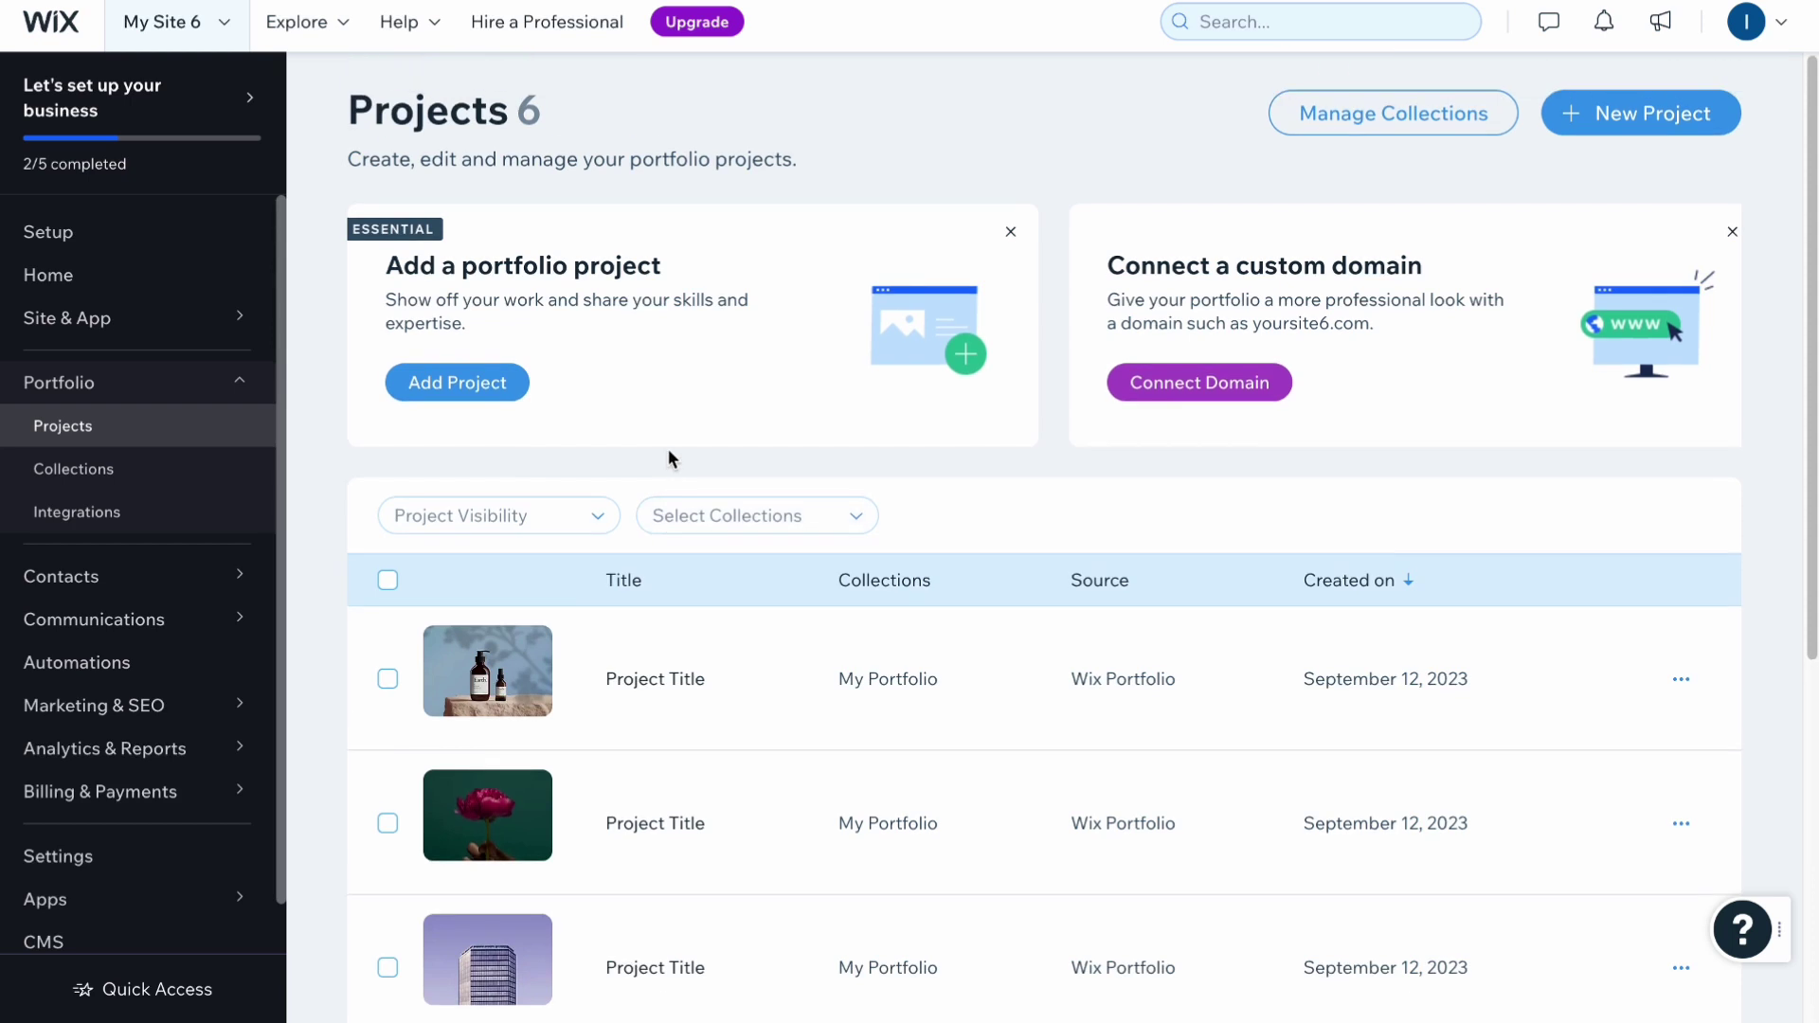
click(679, 23)
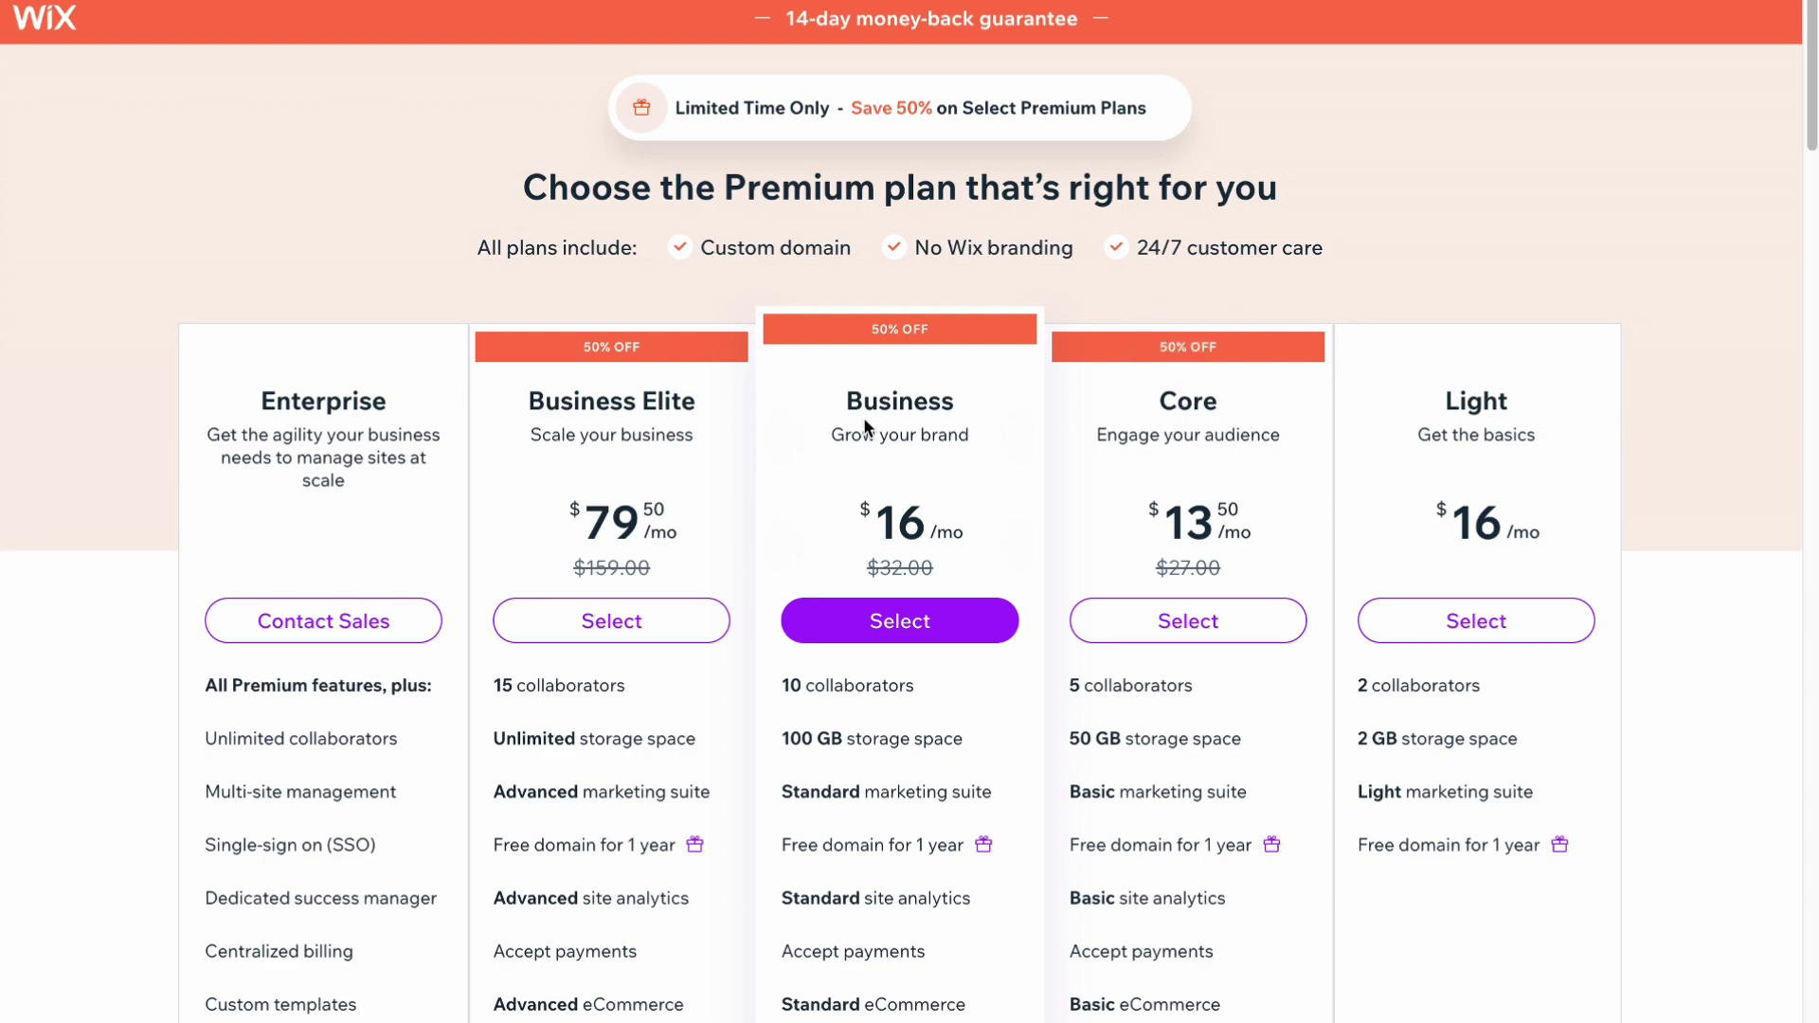
scroll(1446, 250, down, 2)
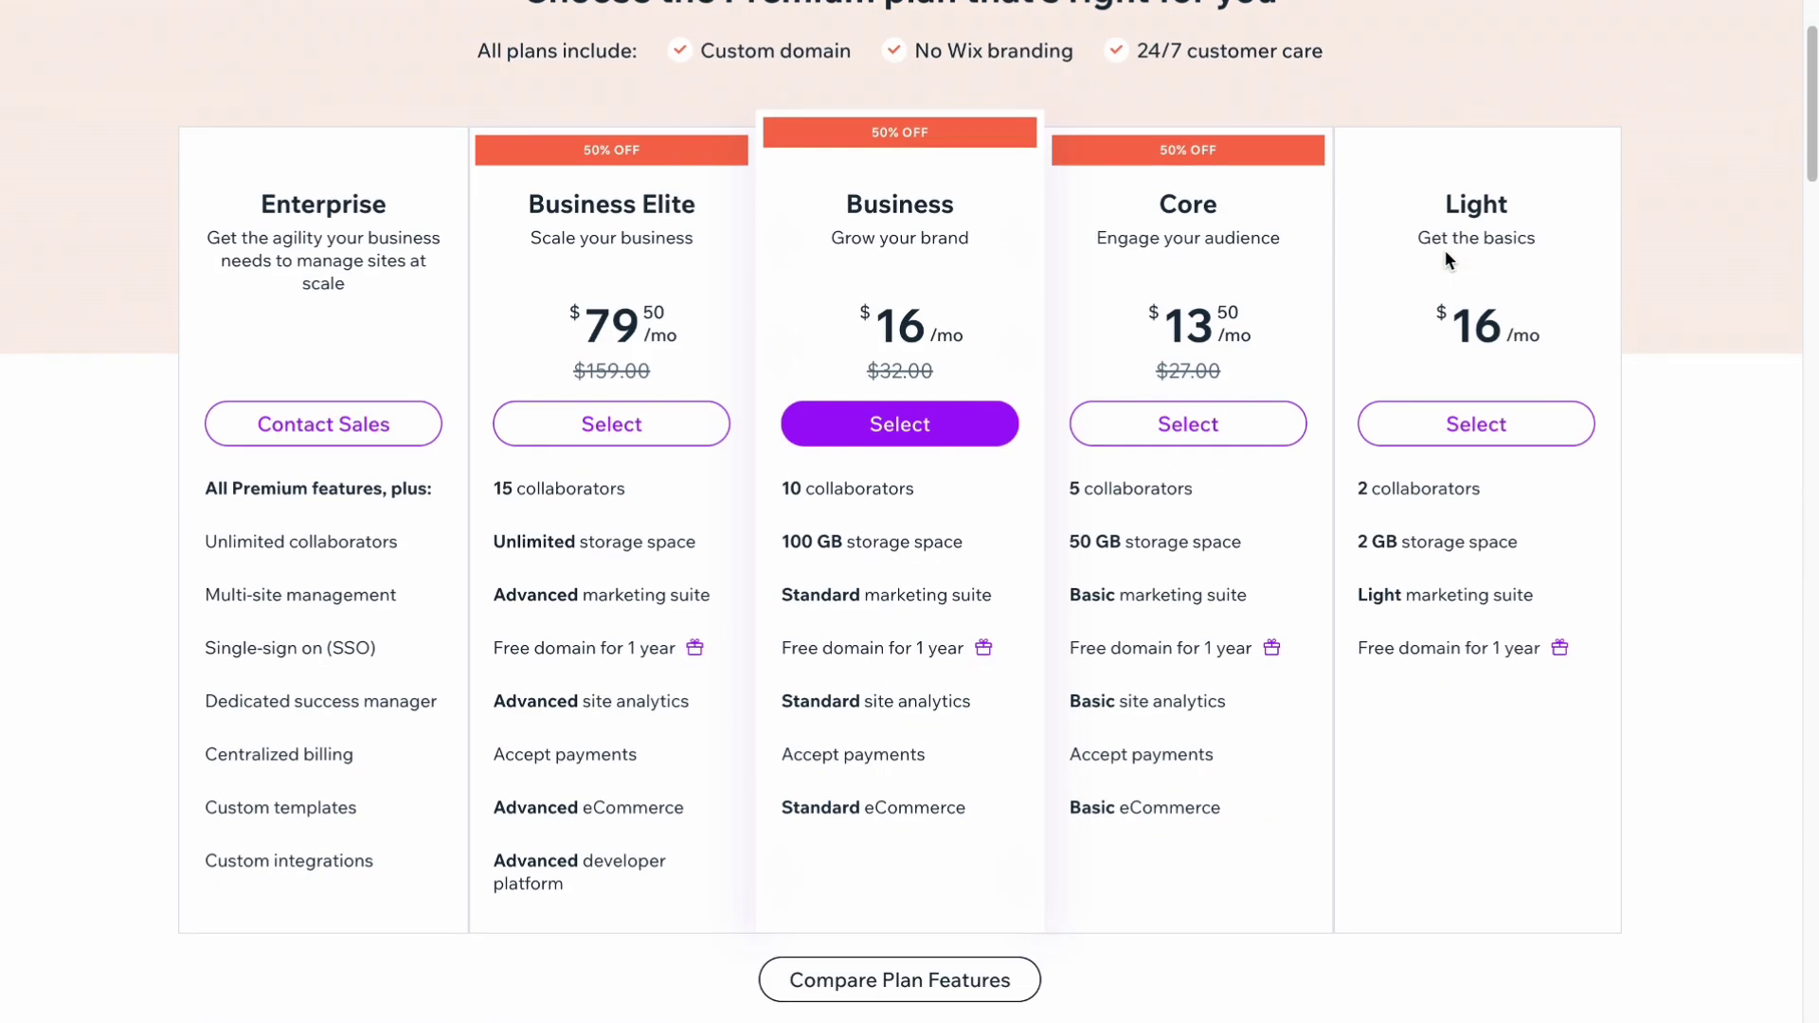